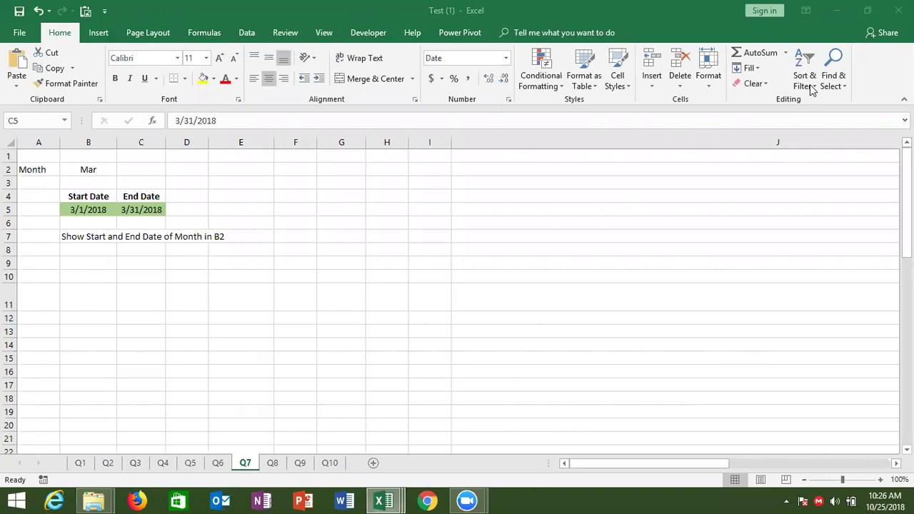
Open the Q1 sheet with the flight class strings in A2:A3.
{"action": "left_click", "coordinate": [80, 463]}
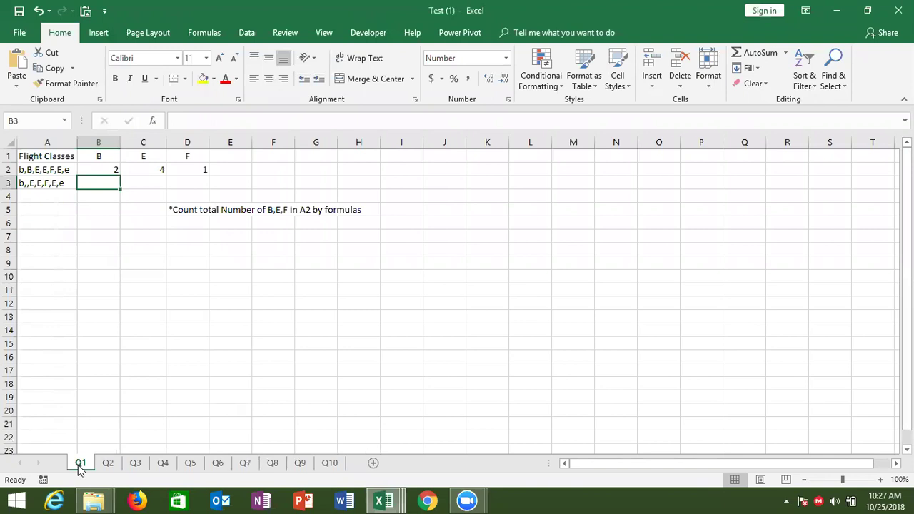
Enter =LEN(A3) in A4 to show the text length 12.
{"action": "key", "text": "Down"}
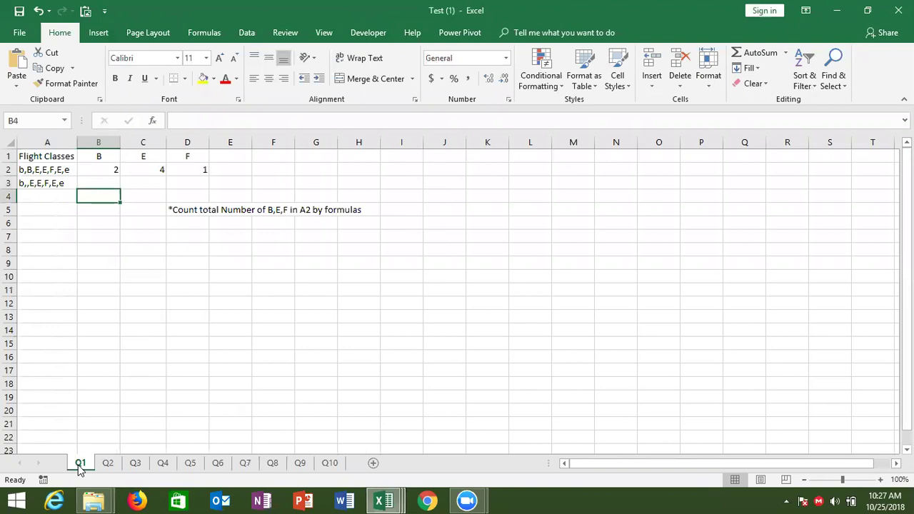
{"action": "key", "text": "Left"}
{"action": "type", "text": "="}
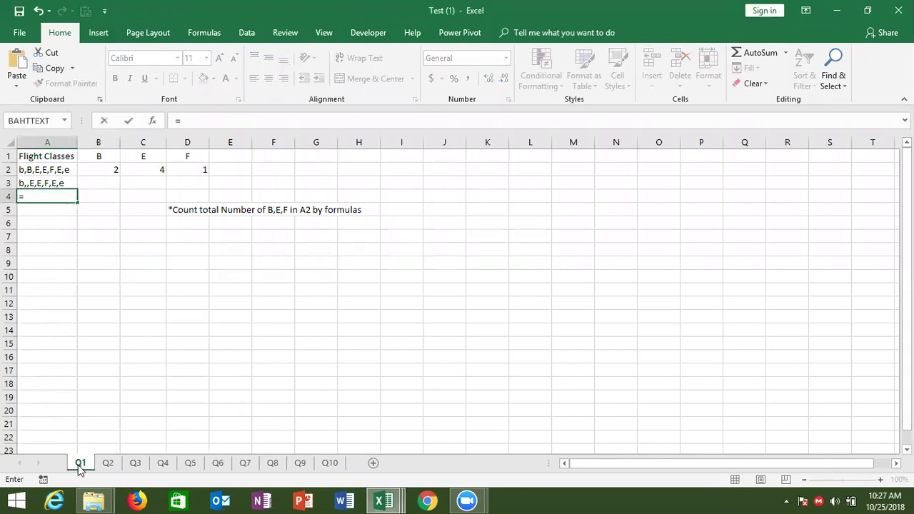
{"action": "type", "text": "le"}
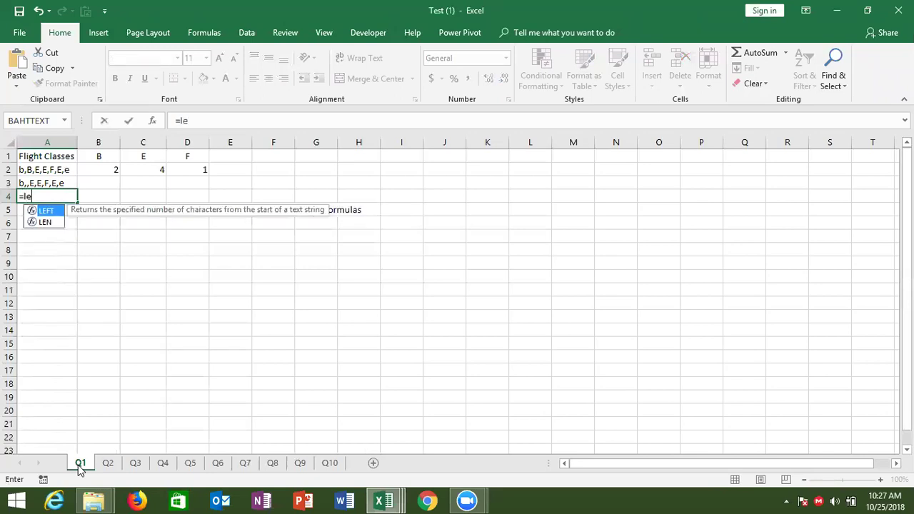
{"action": "key", "text": "Down"}
{"action": "key", "text": "Tab"}
{"action": "key", "text": "Up"}
{"action": "key", "text": "Up"}
{"action": "key", "text": "Return"}
{"action": "key", "text": "Up"}
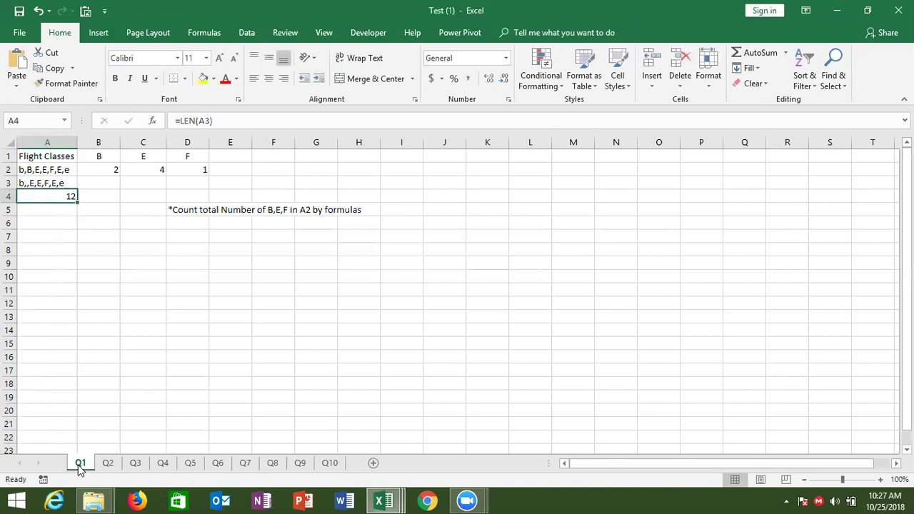
{"action": "key", "text": "Up"}
Enter =SUBSTITUTE(A3,"B","") in A5 to strip capital B from A3's text.
{"action": "key", "text": "Down"}
{"action": "key", "text": "Down"}
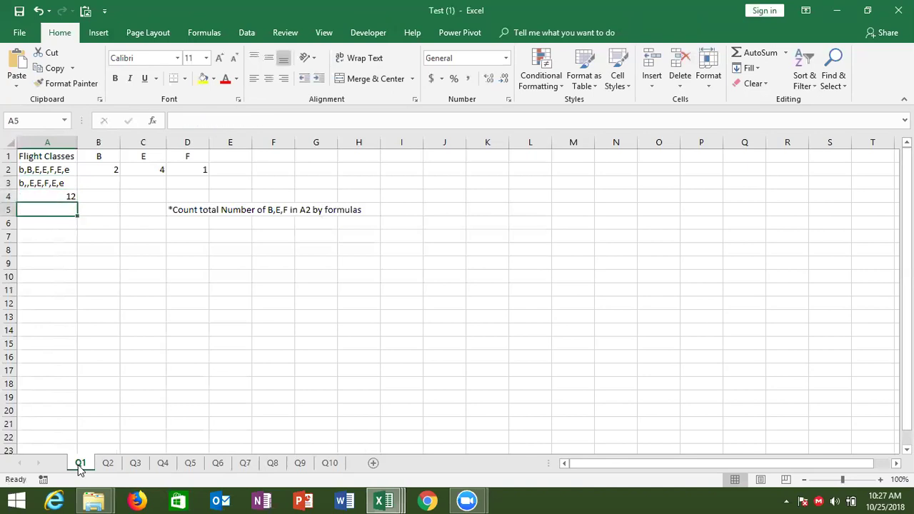
{"action": "type", "text": "="}
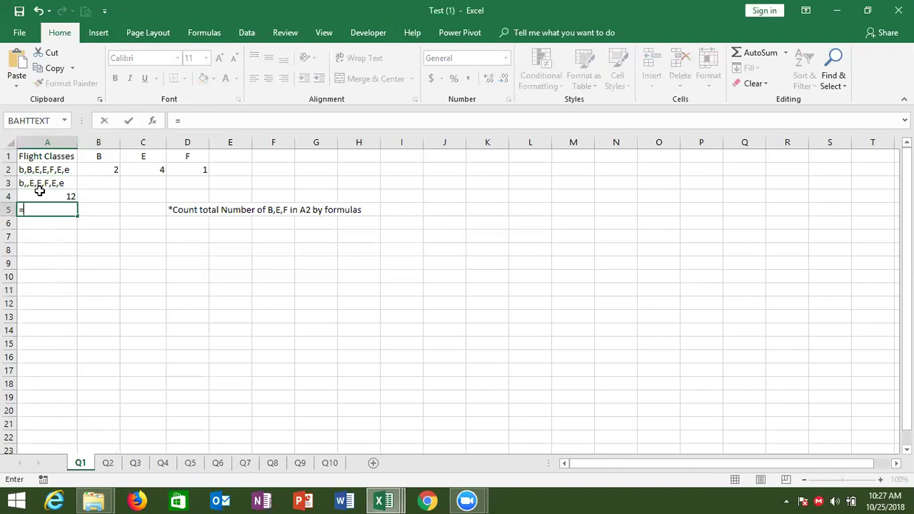
{"action": "type", "text": "sub"}
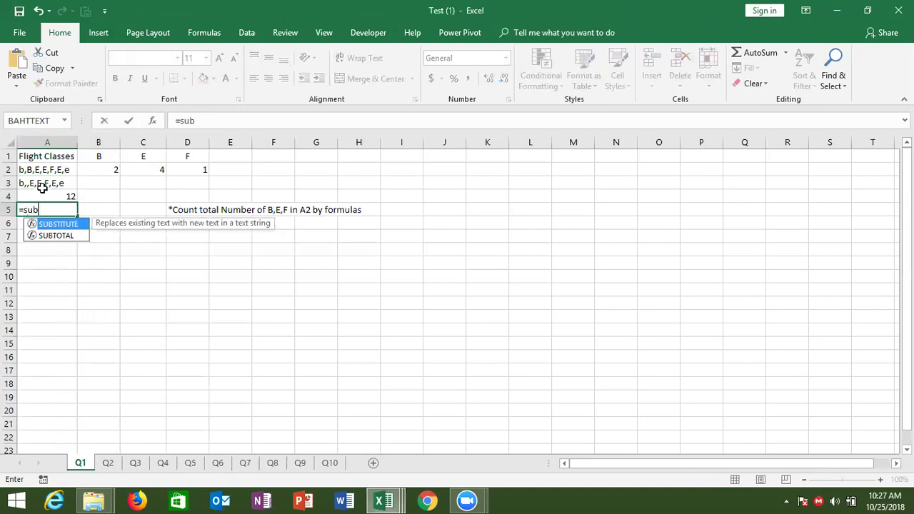
{"action": "key", "text": "Tab"}
{"action": "left_click", "coordinate": [45, 196]}
{"action": "left_click", "coordinate": [44, 187]}
{"action": "type", "text": ",\"B\""}
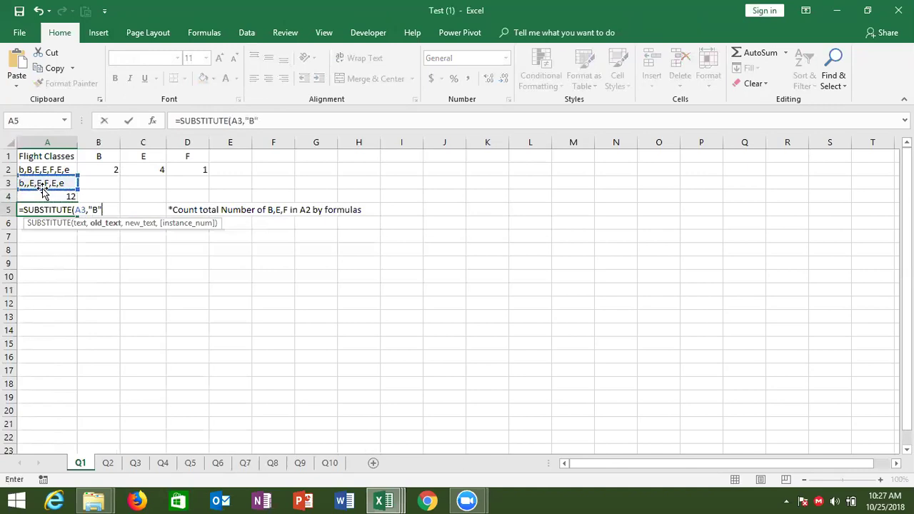
{"action": "type", "text": ","}
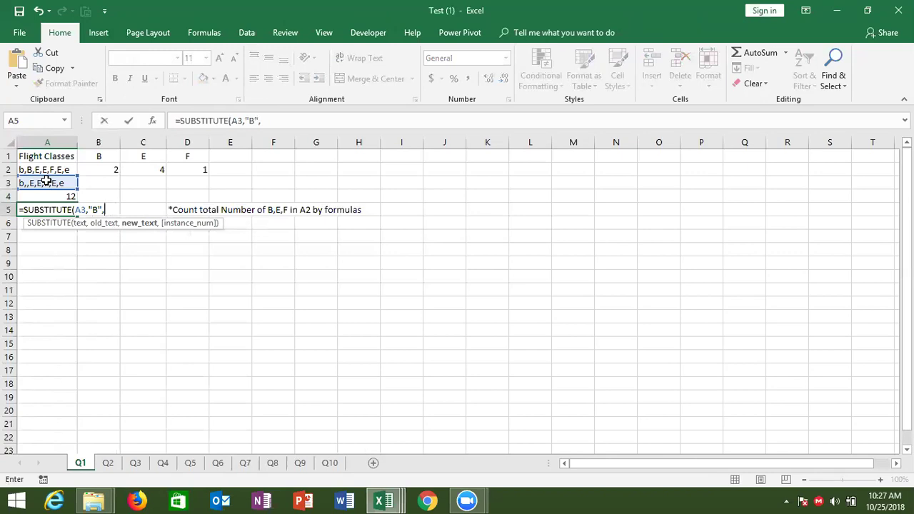
{"action": "type", "text": "\""}
{"action": "type", "text": "\")"}
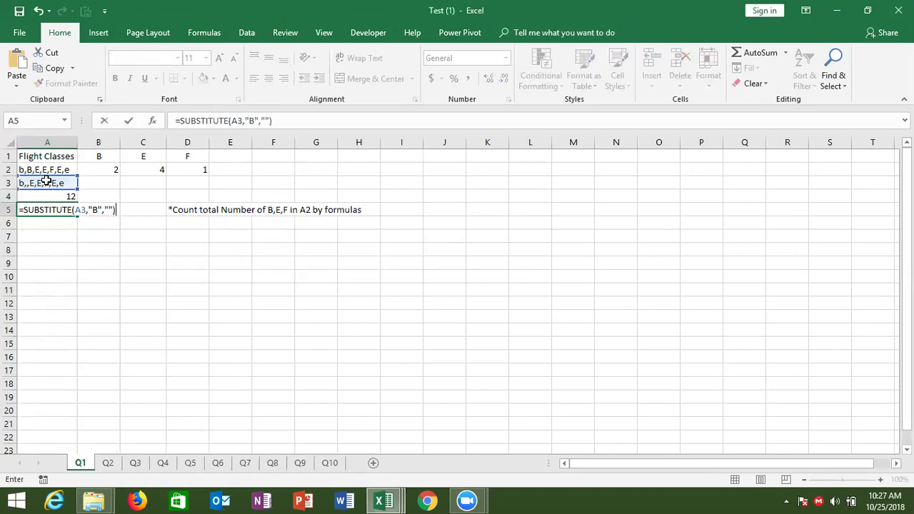
{"action": "key", "text": "ctrl+Return"}
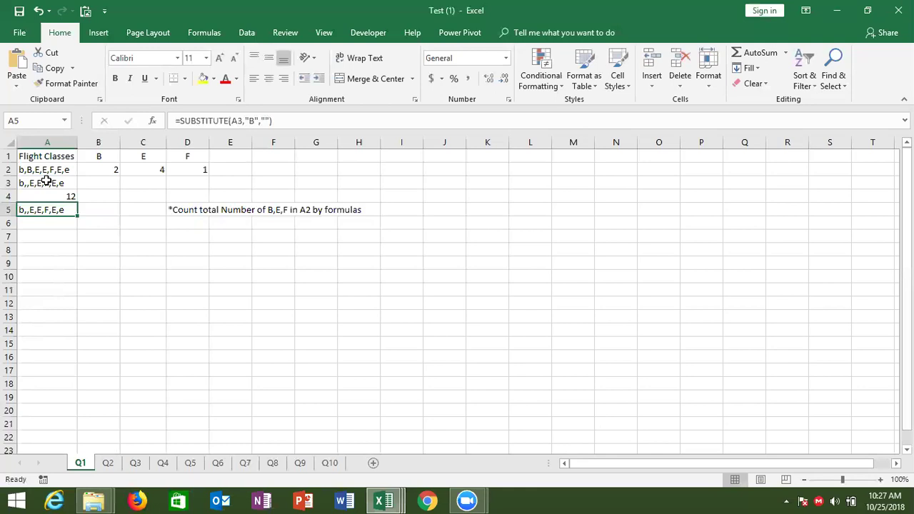
{"action": "key", "text": "Return"}
Enter =LEN(A5) in A6 for the length of the shortened text.
{"action": "type", "text": "=le"}
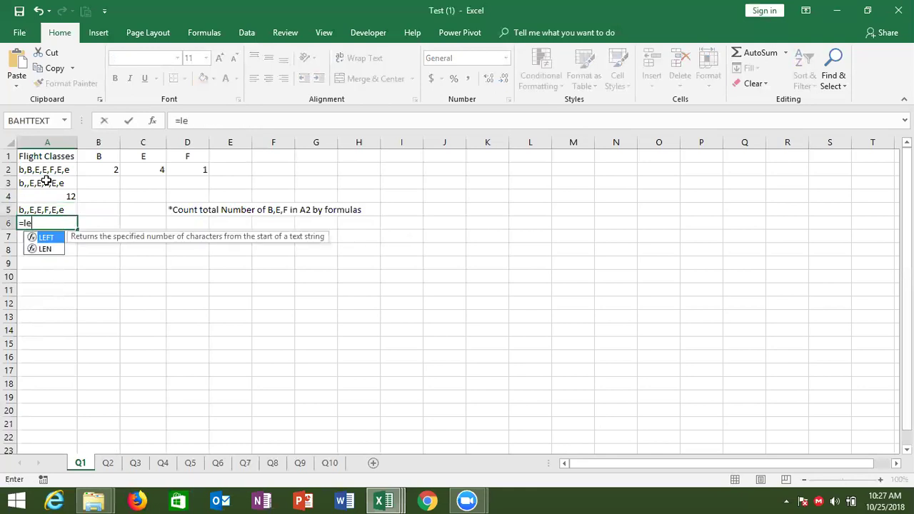
{"action": "type", "text": "n("}
{"action": "key", "text": "Up"}
{"action": "type", "text": ")"}
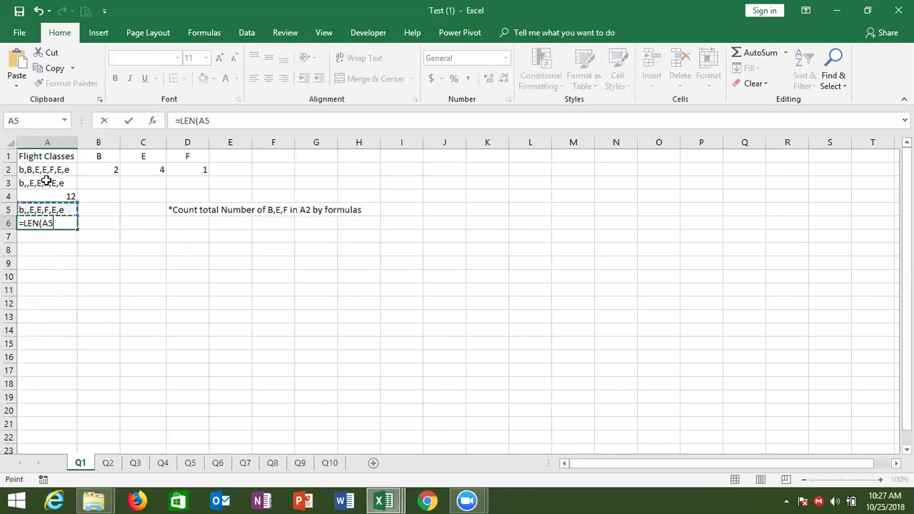
{"action": "key", "text": "ctrl+Return"}
{"action": "key", "text": "Up"}
{"action": "key", "text": "Up"}
{"action": "key", "text": "Down"}
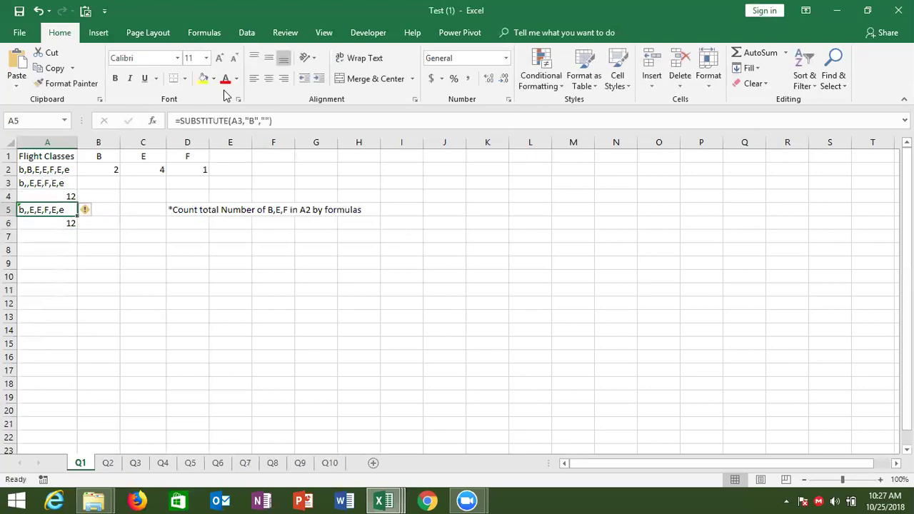
{"action": "left_click", "coordinate": [69, 223]}
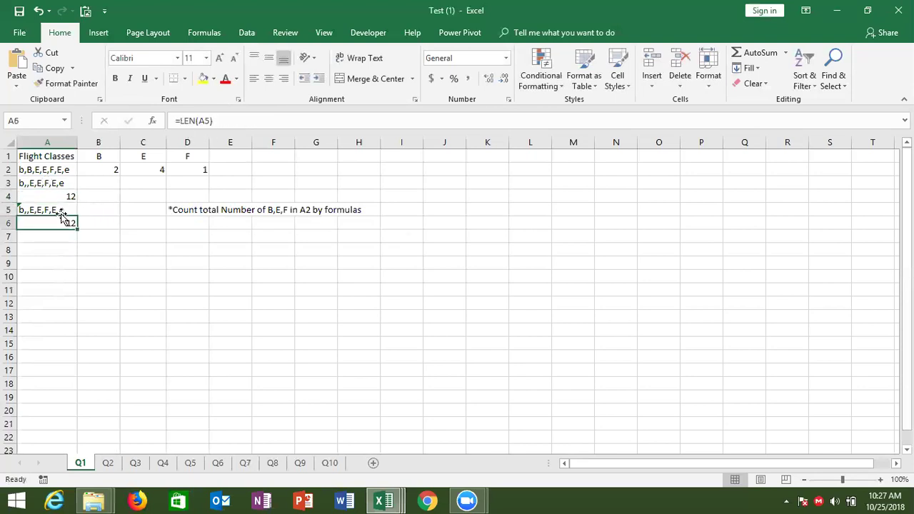
Change A5 to =SUBSTITUTE(UPPER(A3),"B","") so A6 shows length 11.
{"action": "left_click", "coordinate": [23, 210]}
{"action": "double_click", "coordinate": [22, 210]}
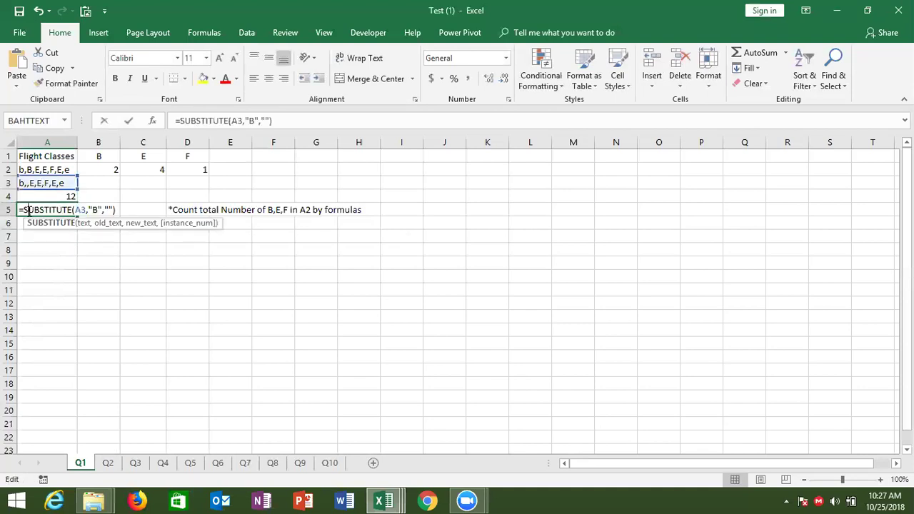
{"action": "left_click", "coordinate": [77, 210]}
{"action": "type", "text": "u"}
{"action": "key", "text": "Down"}
{"action": "key", "text": "Down"}
{"action": "key", "text": "Tab"}
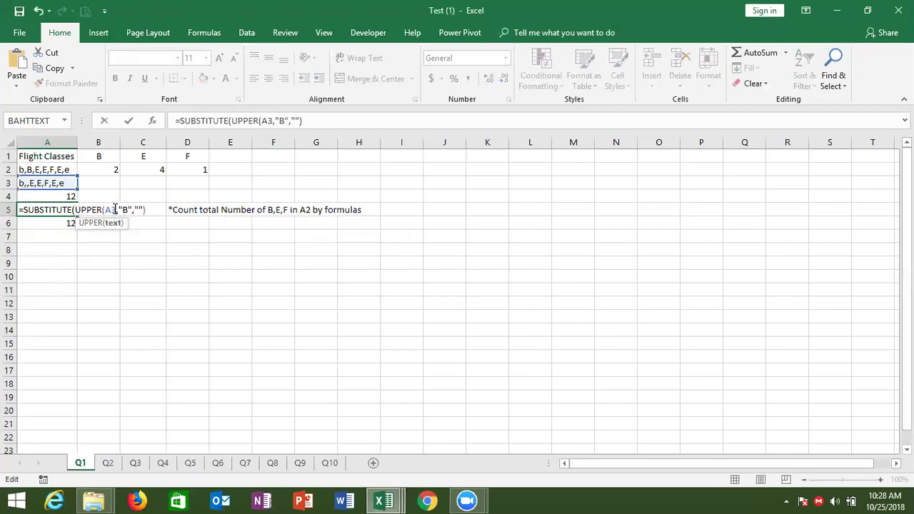
{"action": "type", "text": ")"}
{"action": "key", "text": "Return"}
{"action": "key", "text": "Up"}
{"action": "key", "text": "Down"}
{"action": "key", "text": "Up"}
{"action": "key", "text": "Up"}
{"action": "key", "text": "Up"}
{"action": "key", "text": "Down"}
{"action": "key", "text": "Down"}
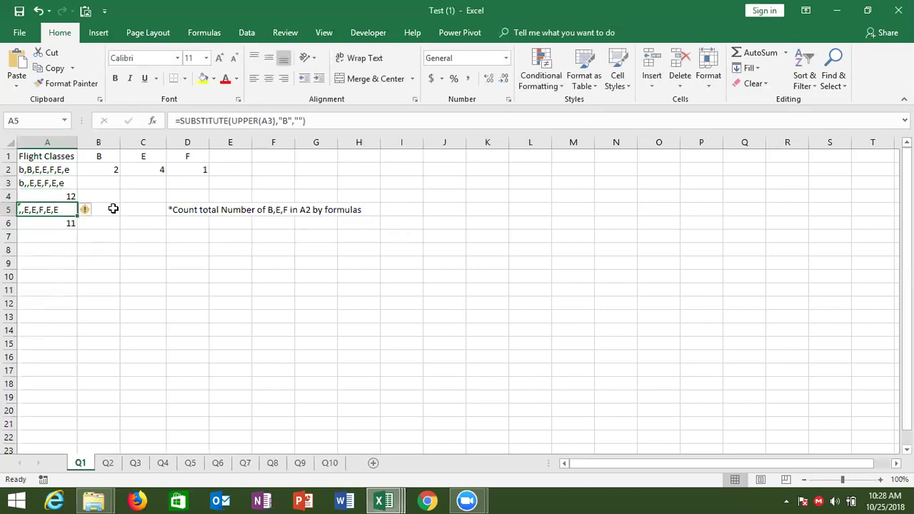
{"action": "key", "text": "Down"}
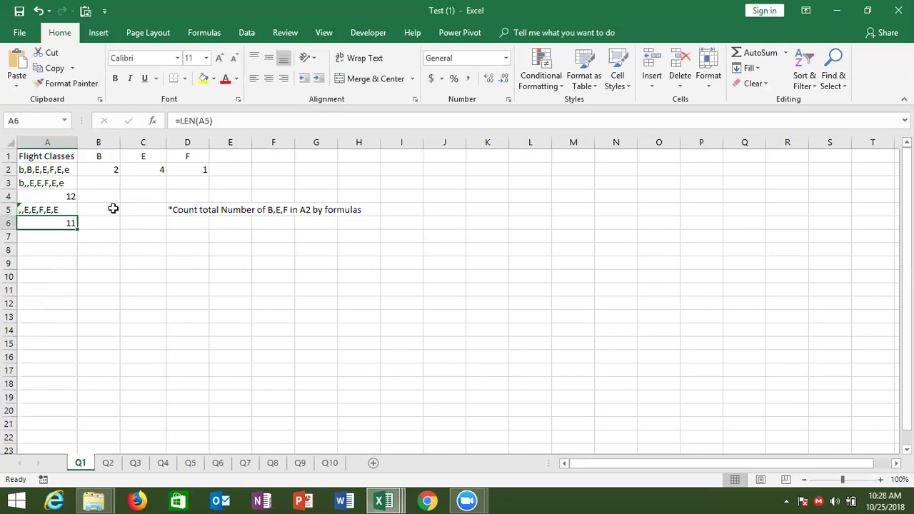
Enter =A4-A6 in A7 to get the B count of 1.
{"action": "key", "text": "Down"}
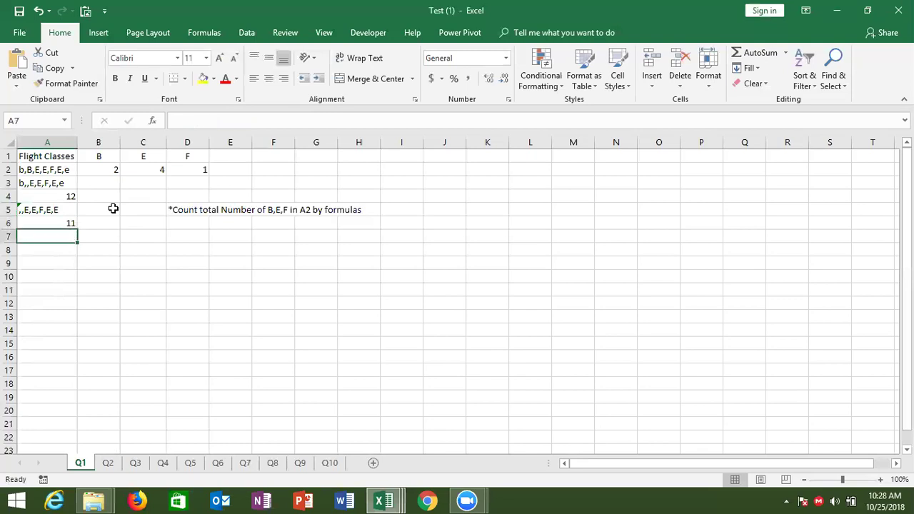
{"action": "type", "text": "="}
{"action": "key", "text": "Up"}
{"action": "key", "text": "Up"}
{"action": "key", "text": "Up"}
{"action": "type", "text": "-"}
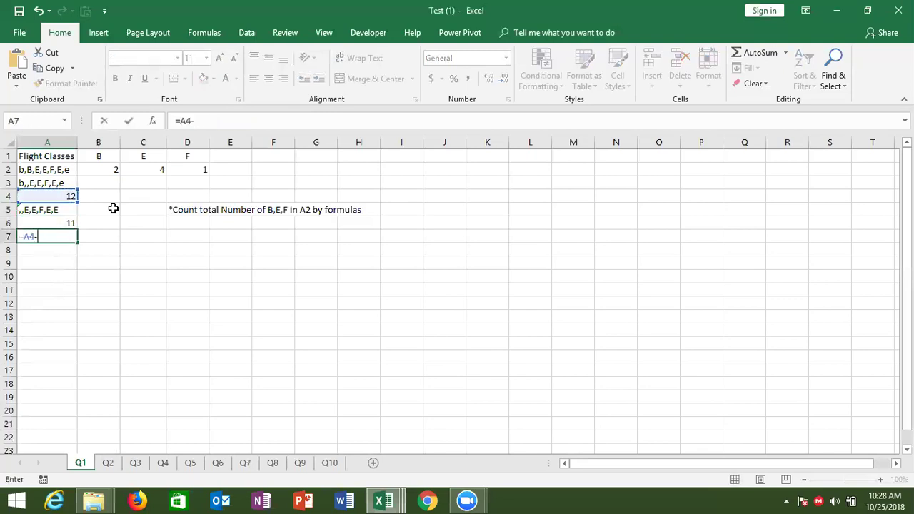
{"action": "key", "text": "Up"}
{"action": "key", "text": "ctrl+Return"}
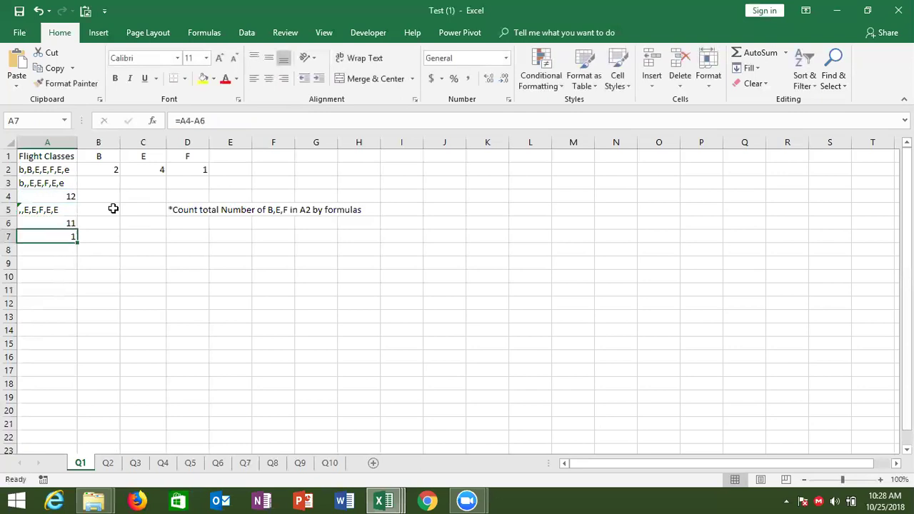
{"action": "left_click_drag", "start_coordinate": [61, 196], "coordinate": [66, 236]}
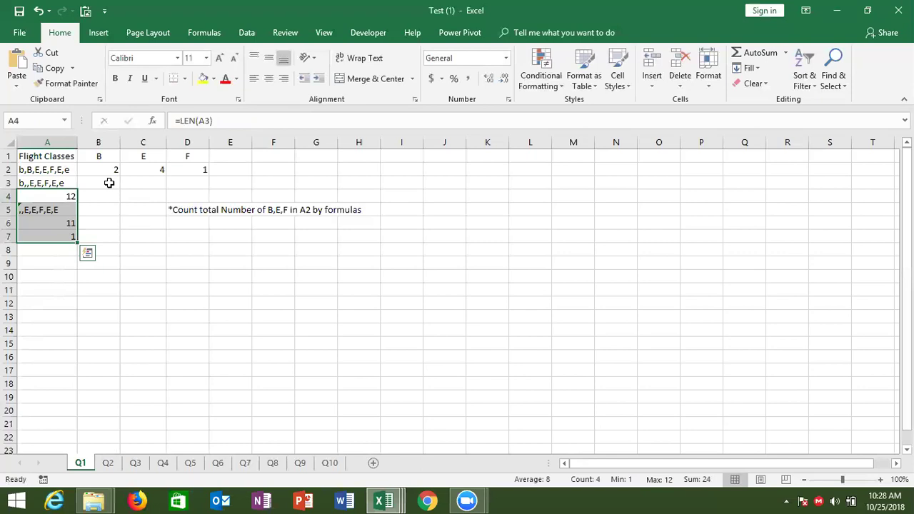
Enter =LEN(A3)-LEN(SUBSTITUTE(A3,B1," ")) in B3 to count B1's letter in A3.
{"action": "left_click", "coordinate": [109, 184]}
{"action": "type", "text": "="}
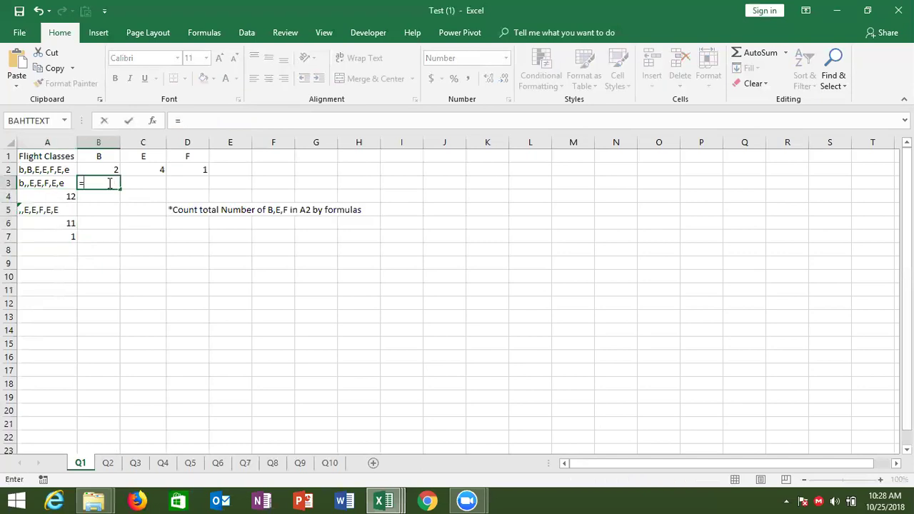
{"action": "type", "text": "len"}
{"action": "key", "text": "Tab"}
{"action": "key", "text": "Left"}
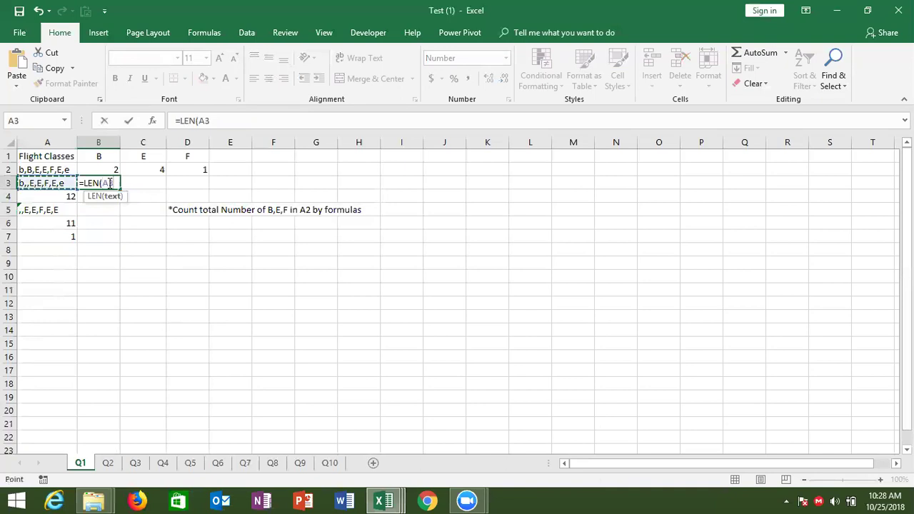
{"action": "type", "text": ")-"}
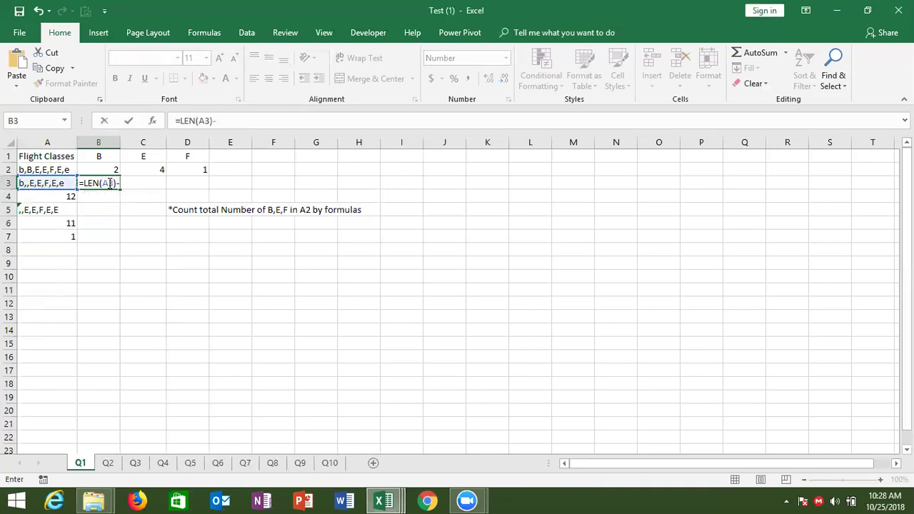
{"action": "type", "text": "LEN(SUB"}
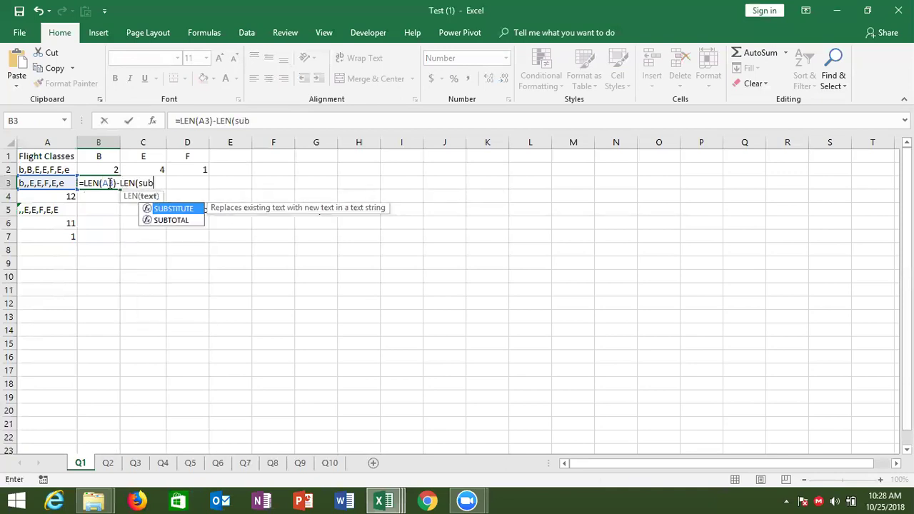
{"action": "key", "text": "Tab"}
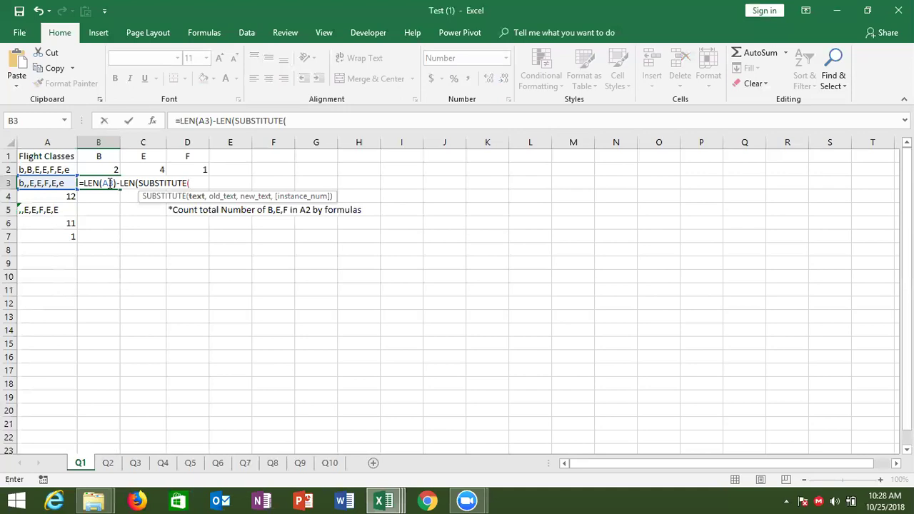
{"action": "key", "text": "Left"}
{"action": "type", "text": ","}
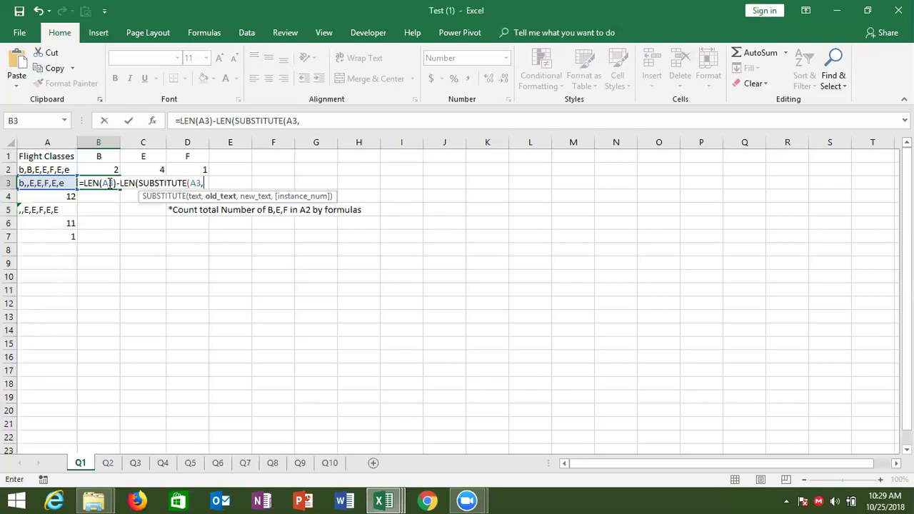
{"action": "key", "text": "Up"}
{"action": "key", "text": "Up"}
{"action": "type", "text": ",\" \""}
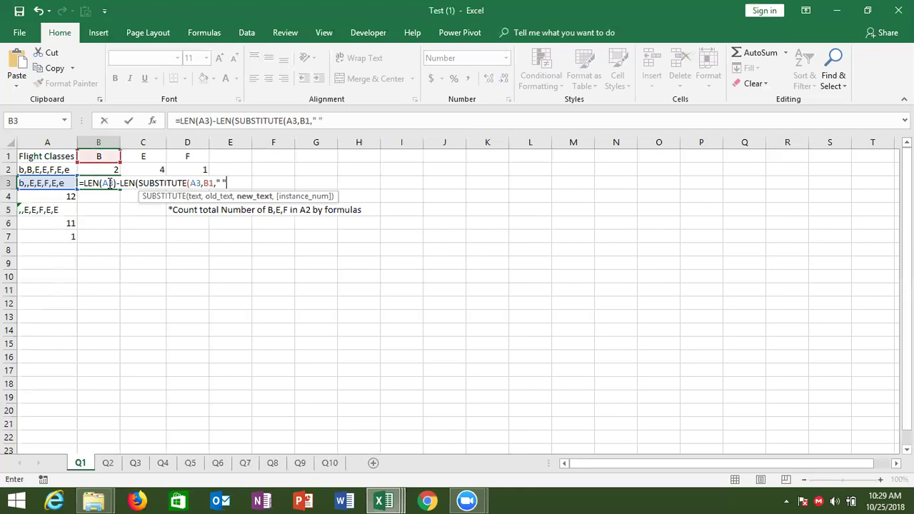
{"action": "type", "text": ")"}
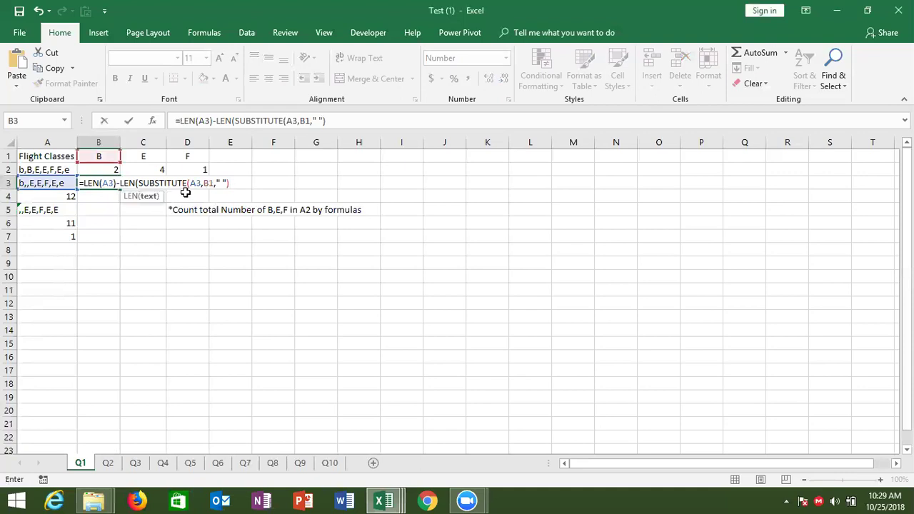
{"action": "type", "text": ")"}
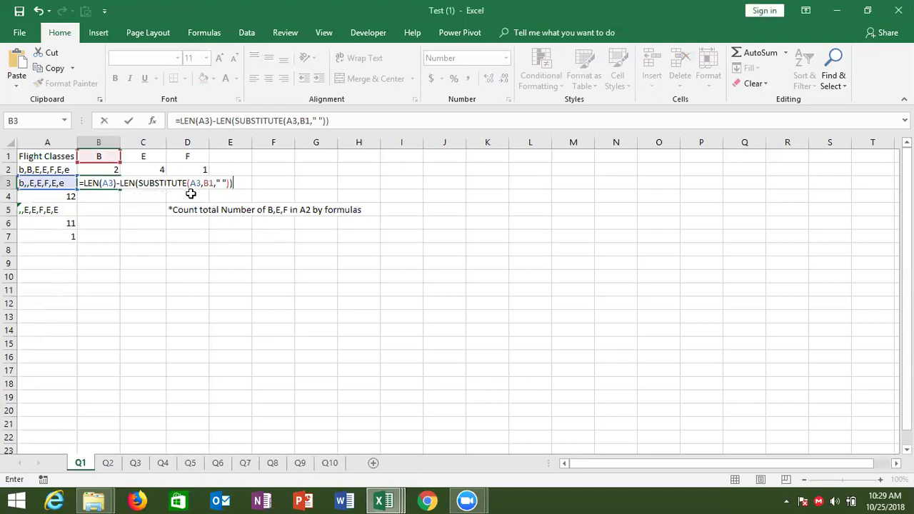
{"action": "key", "text": "Return"}
{"action": "key", "text": "Up"}
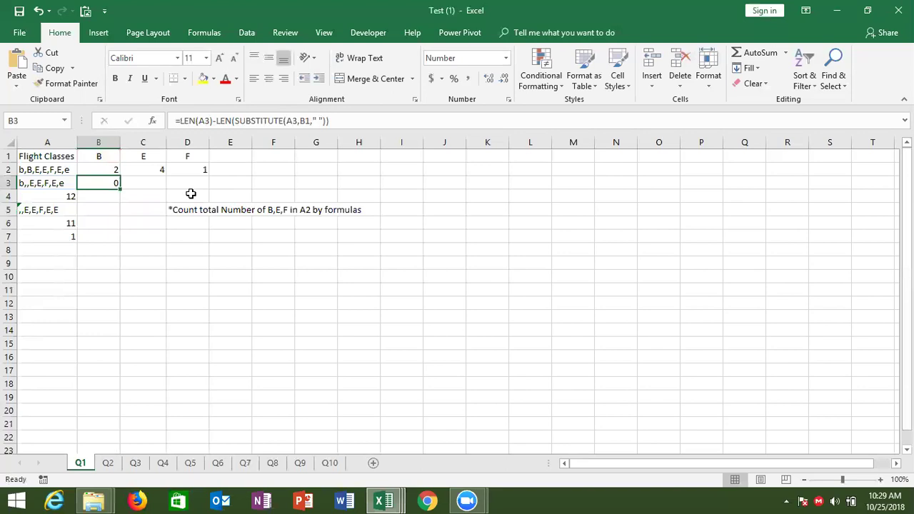
{"action": "key", "text": "Left"}
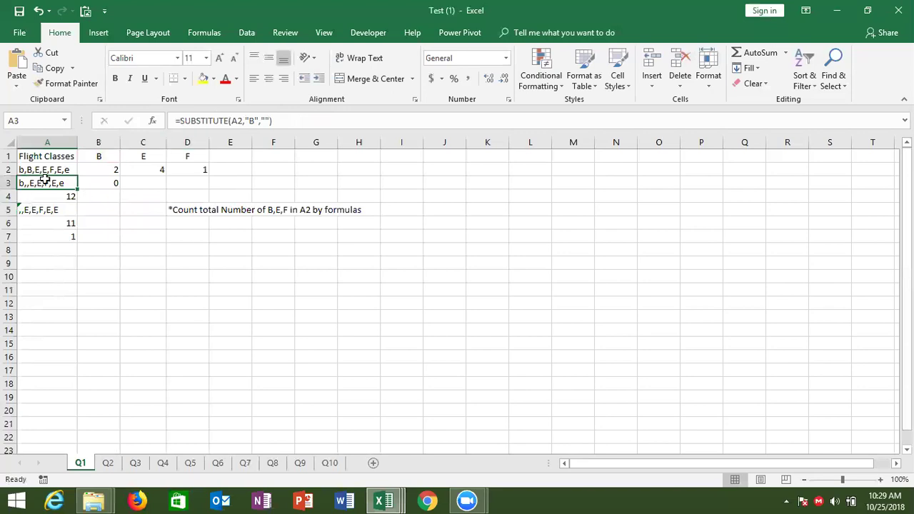
Change A3's formula reference from A2 to A1, then clear cell A3.
{"action": "left_click", "coordinate": [180, 121]}
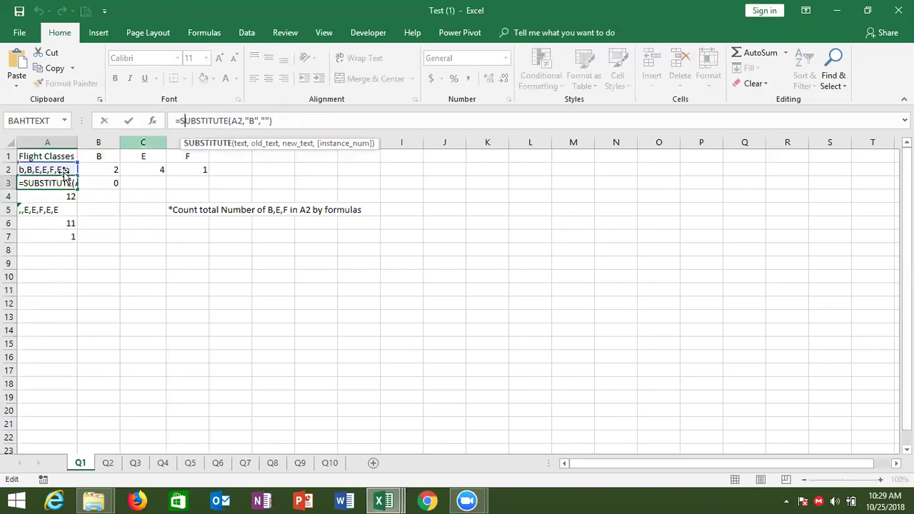
{"action": "left_click", "coordinate": [239, 120]}
{"action": "key", "text": "BackSpace"}
{"action": "type", "text": "1"}
{"action": "key", "text": "Return"}
{"action": "key", "text": "Up"}
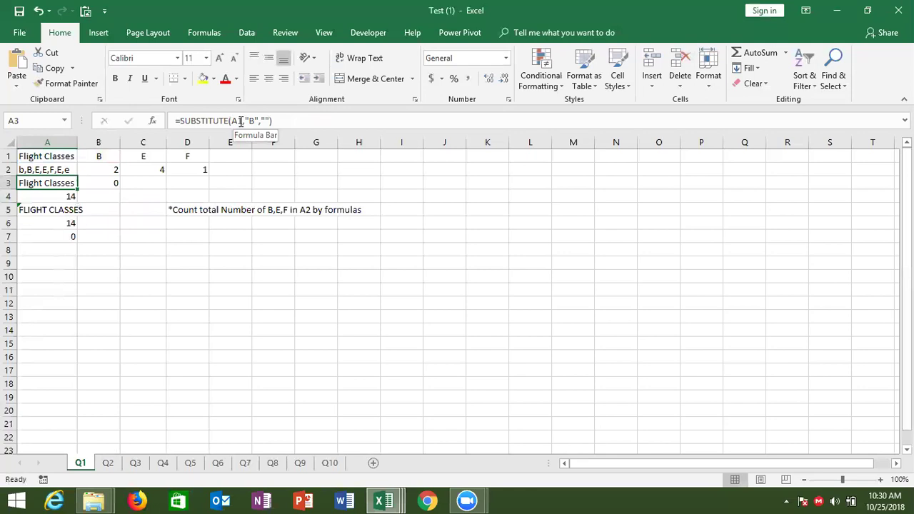
{"action": "key", "text": "Delete"}
Point B3's formula at A2 instead of A3, with empty quotes as replacement text.
{"action": "key", "text": "Up"}
{"action": "key", "text": "Right"}
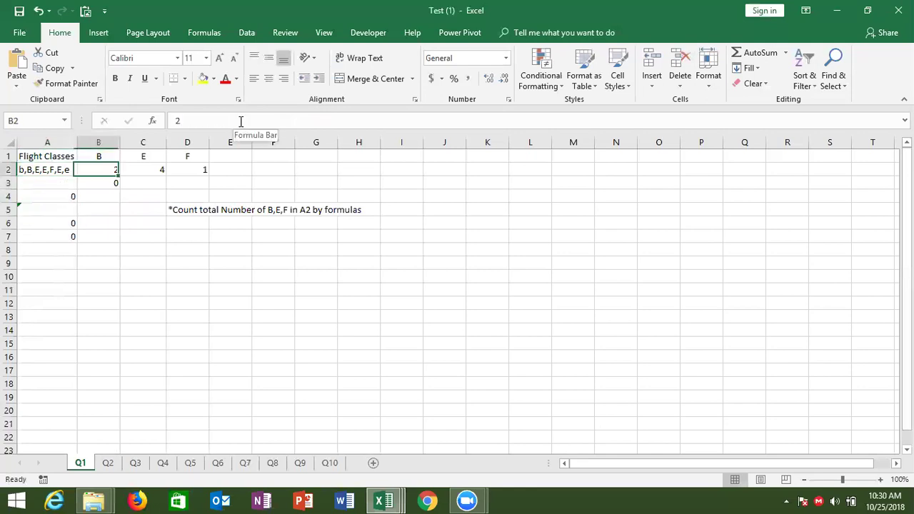
{"action": "key", "text": "Down"}
{"action": "left_click", "coordinate": [241, 121]}
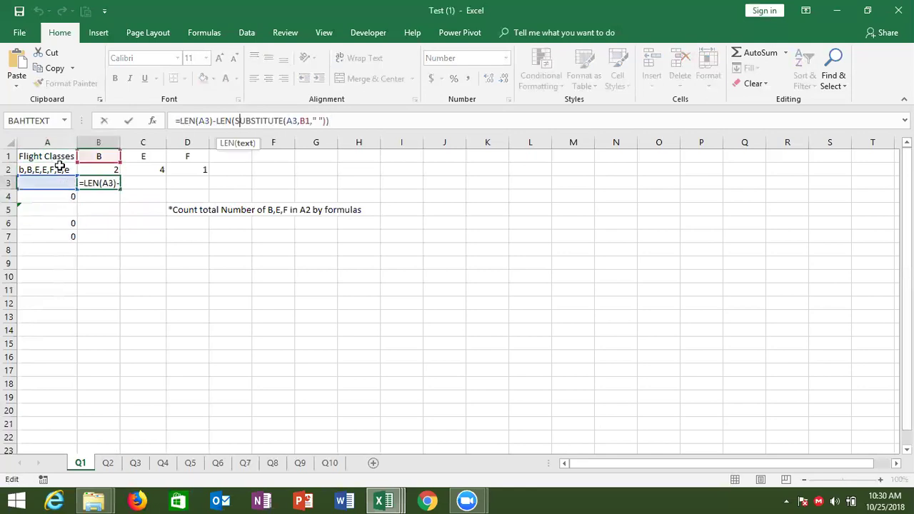
{"action": "mouse_move", "coordinate": [58, 179]}
{"action": "left_mouse_down"}
{"action": "mouse_move", "coordinate": [56, 167]}
{"action": "mouse_move", "coordinate": [45, 169]}
{"action": "left_mouse_up"}
{"action": "key", "text": "ctrl+Return"}
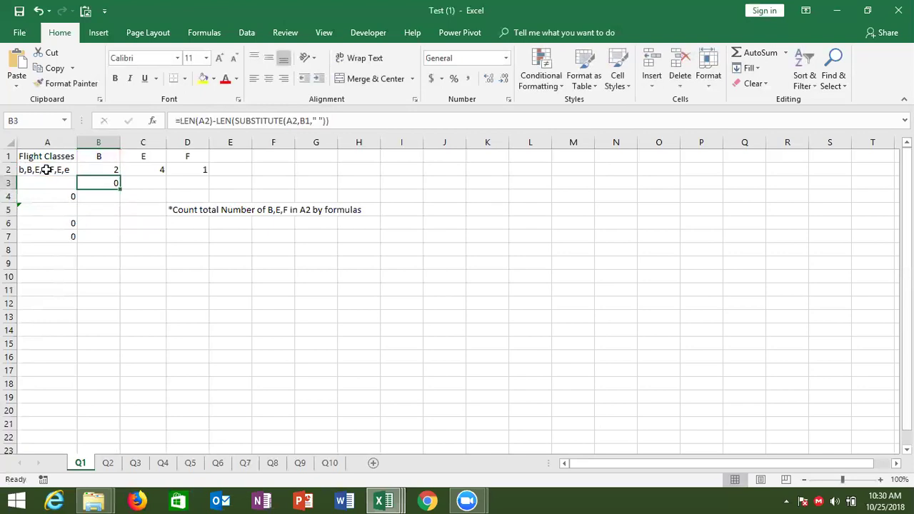
{"action": "left_click", "coordinate": [234, 119]}
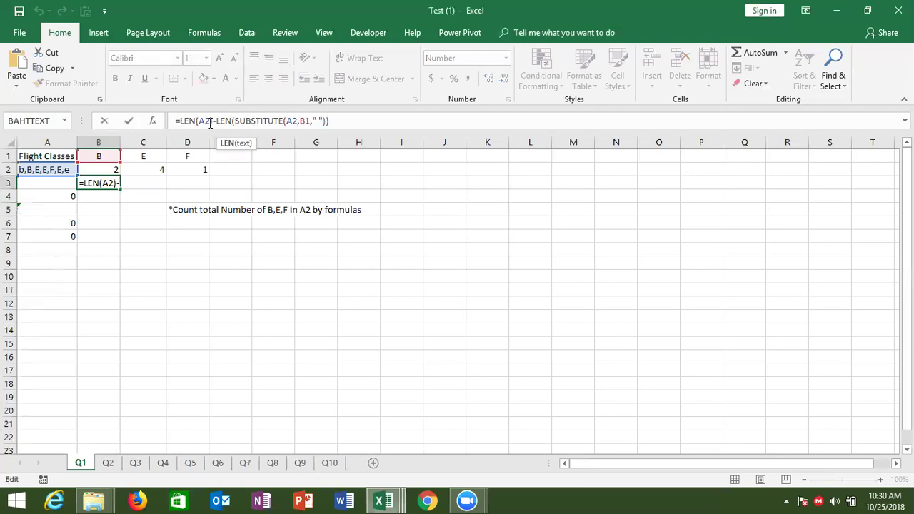
{"action": "left_click", "coordinate": [318, 121]}
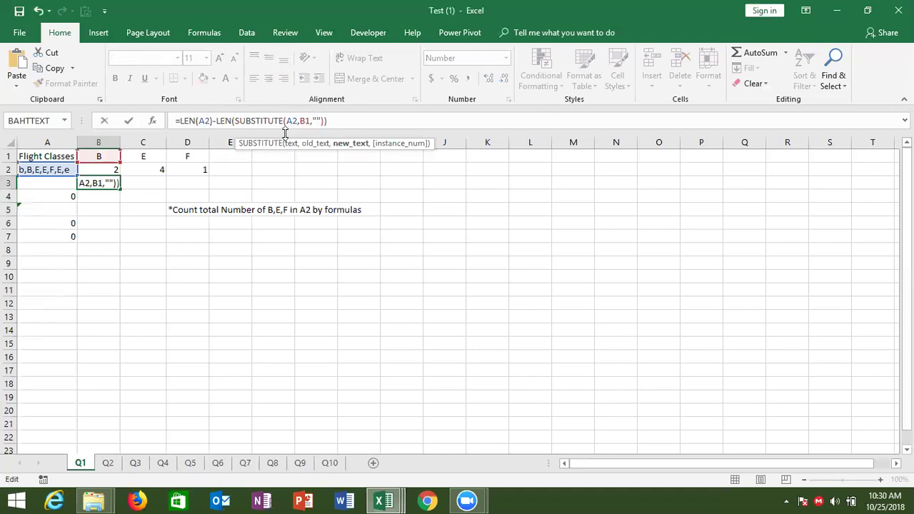
{"action": "key", "text": "ctrl+Return"}
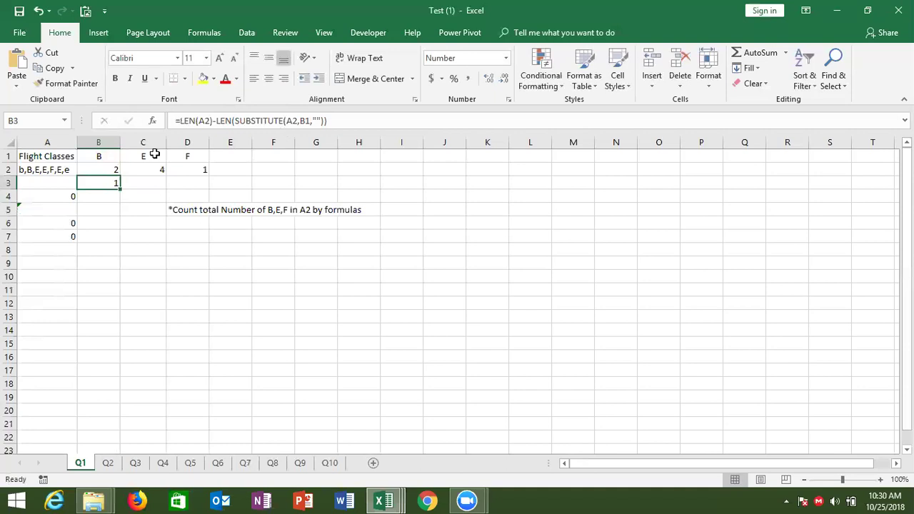
Replace A2's leading lowercase b with B, making B3's count 2.
{"action": "double_click", "coordinate": [21, 169]}
{"action": "key", "text": "BackSpace"}
{"action": "type", "text": "B"}
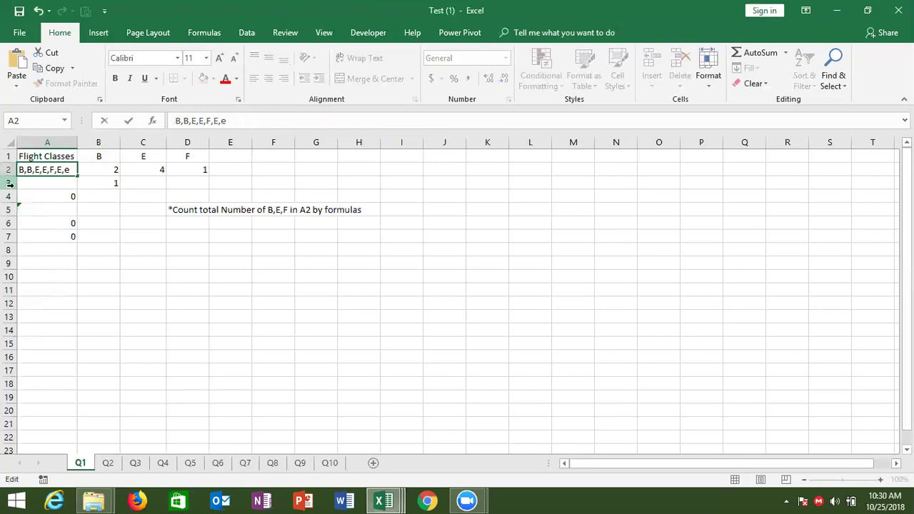
{"action": "key", "text": "Return"}
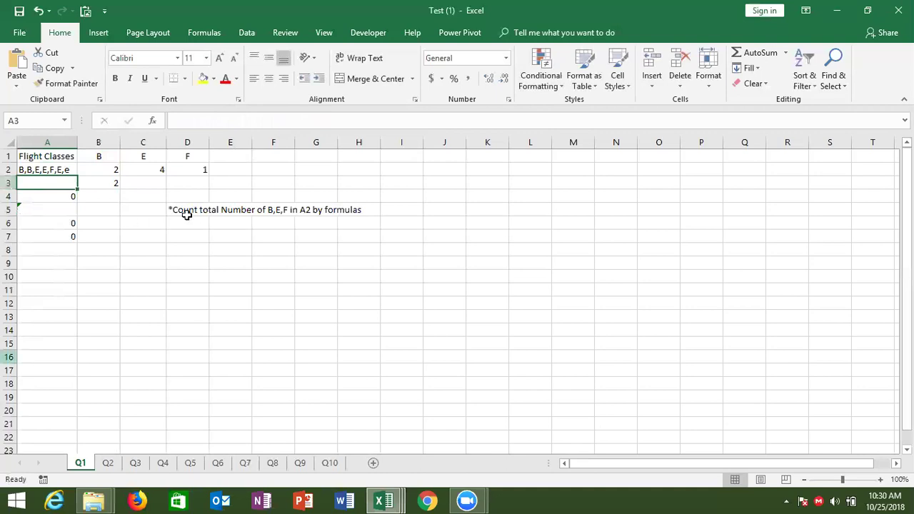
{"action": "left_click", "coordinate": [113, 184]}
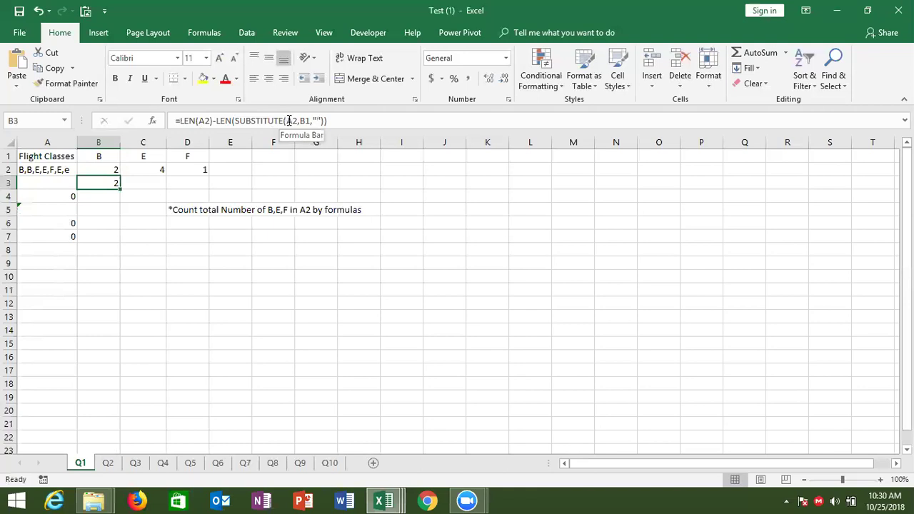
{"action": "left_click", "coordinate": [110, 208]}
{"action": "left_click", "coordinate": [112, 194]}
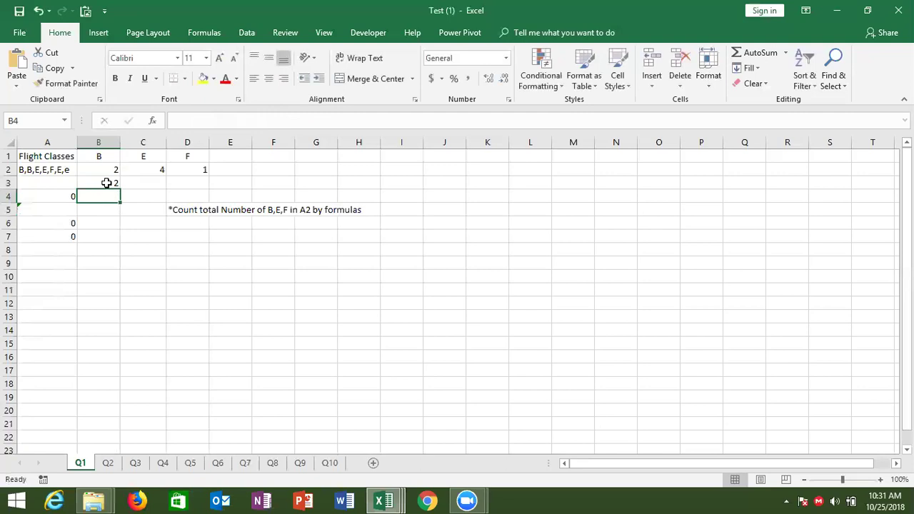
{"action": "left_click", "coordinate": [105, 183]}
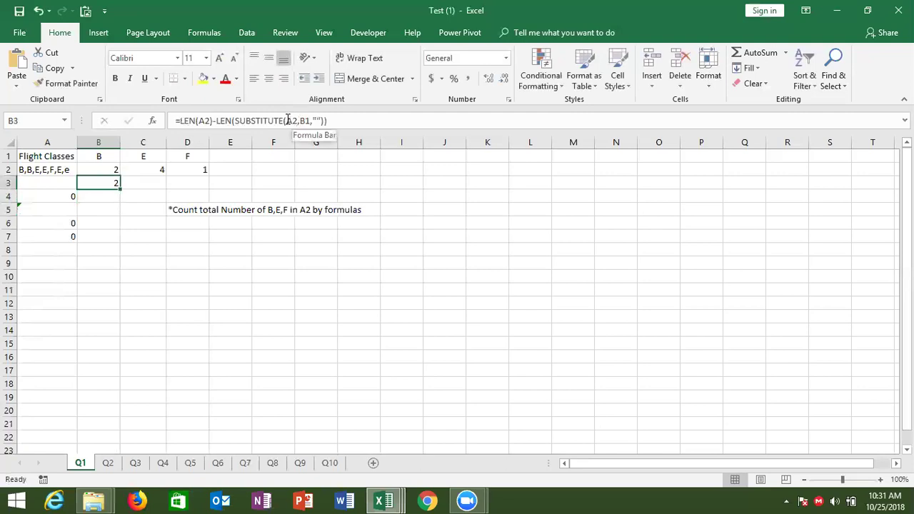
Insert a u before A2 inside B3's SUBSTITUTE, giving SUBSTITUTE(uA2,B1,"").
{"action": "double_click", "coordinate": [103, 181]}
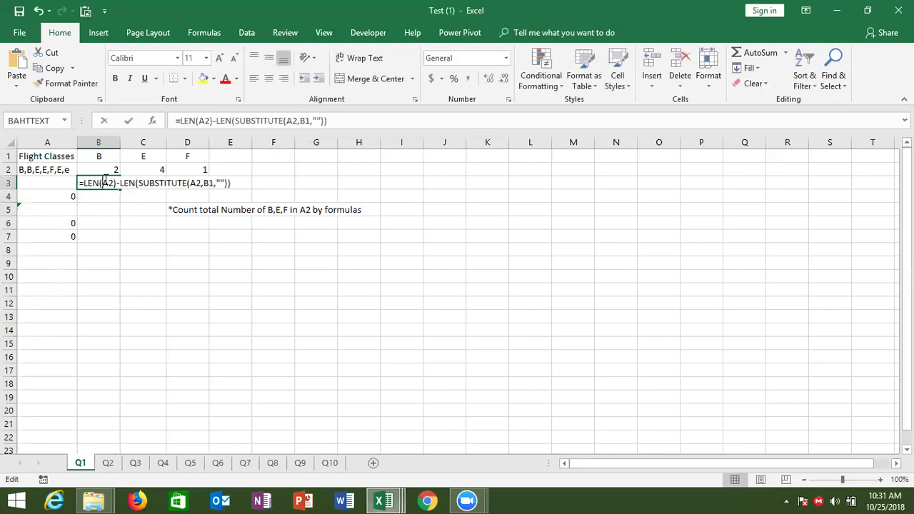
{"action": "left_click", "coordinate": [191, 183]}
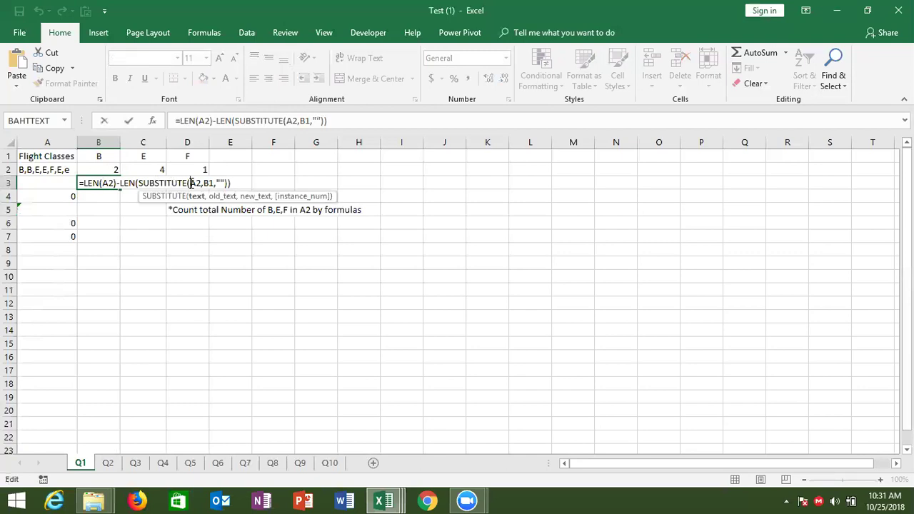
{"action": "type", "text": "pu"}
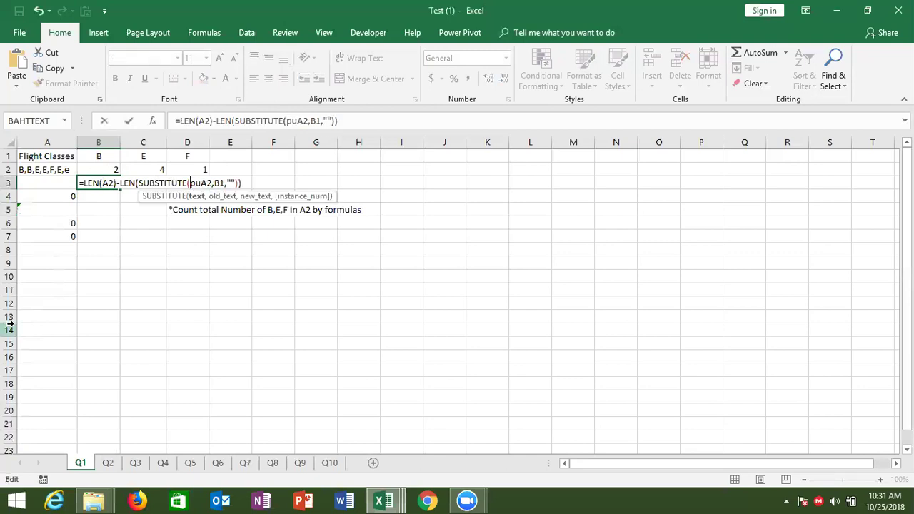
{"action": "key", "text": "BackSpace"}
{"action": "key", "text": "BackSpace"}
{"action": "type", "text": "u"}
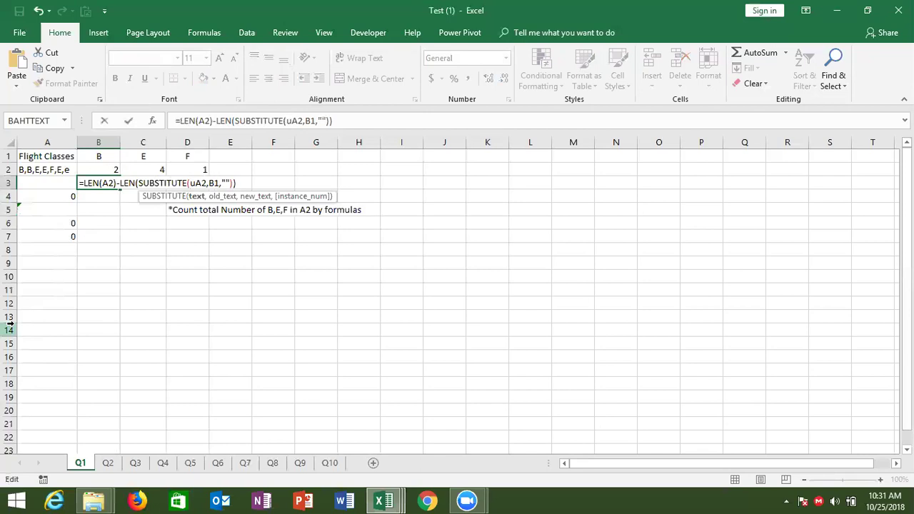
{"action": "key", "text": "ctrl+Return"}
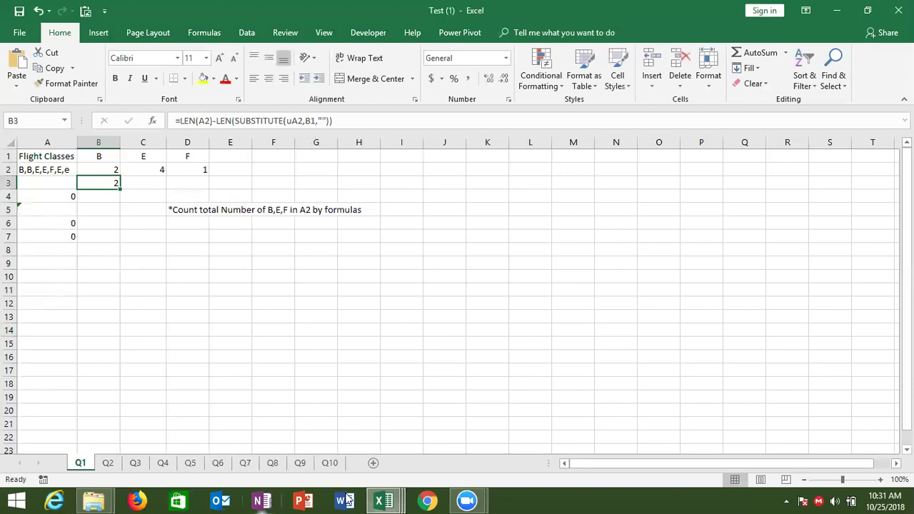
Close the Bio-Att workbook without saving, leaving Test (1) open.
{"action": "mouse_move", "coordinate": [382, 500]}
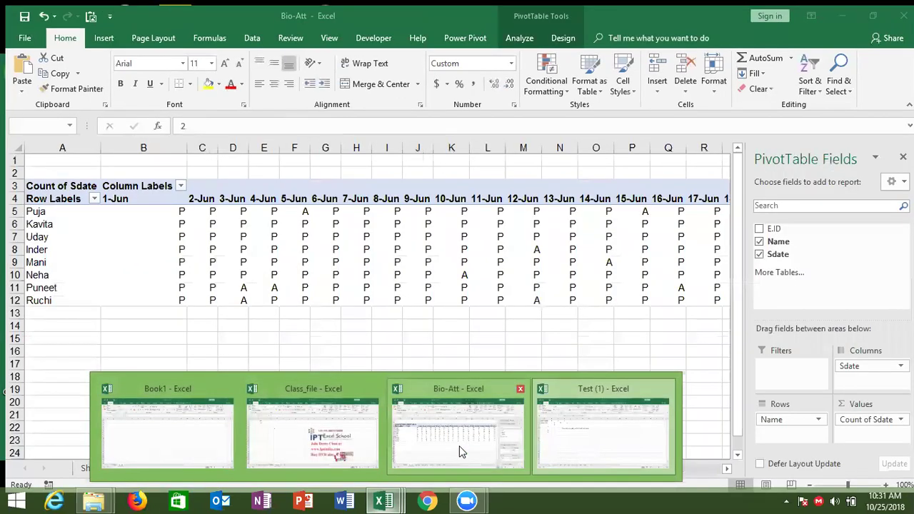
{"action": "left_click", "coordinate": [459, 451]}
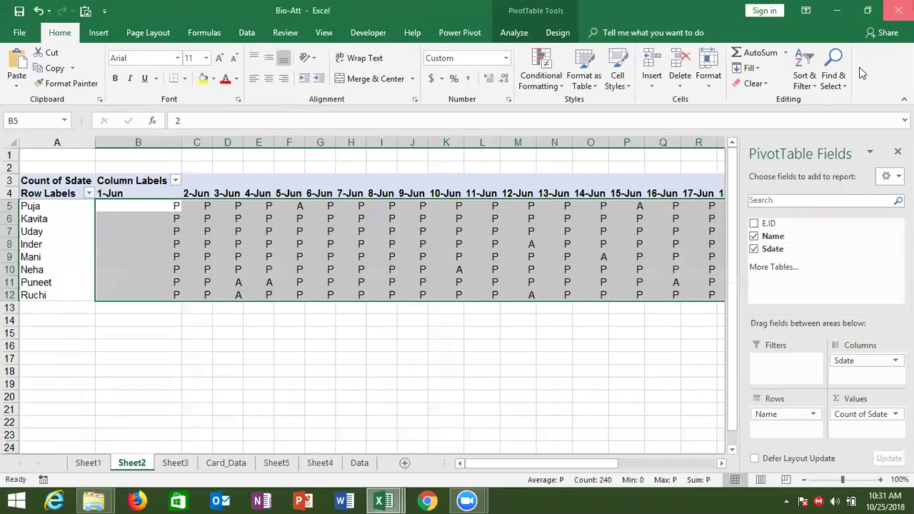
{"action": "left_click", "coordinate": [898, 9]}
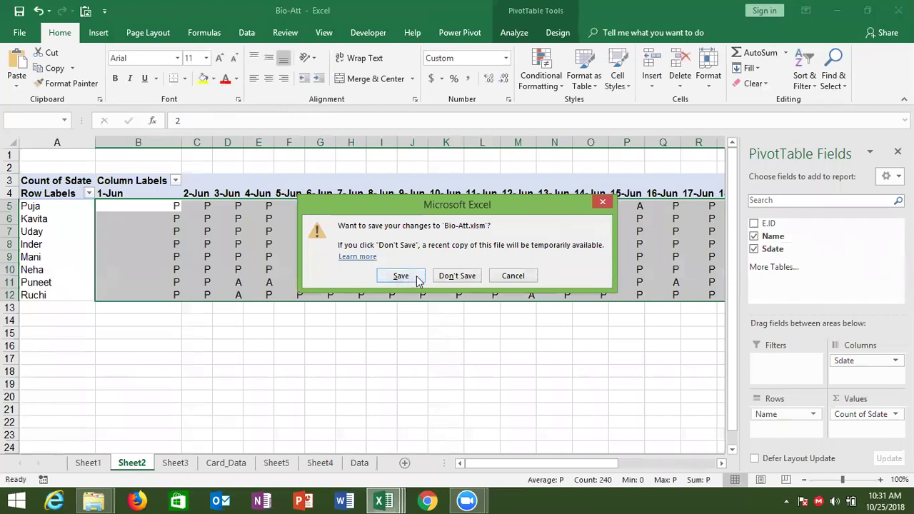
{"action": "left_click", "coordinate": [442, 277]}
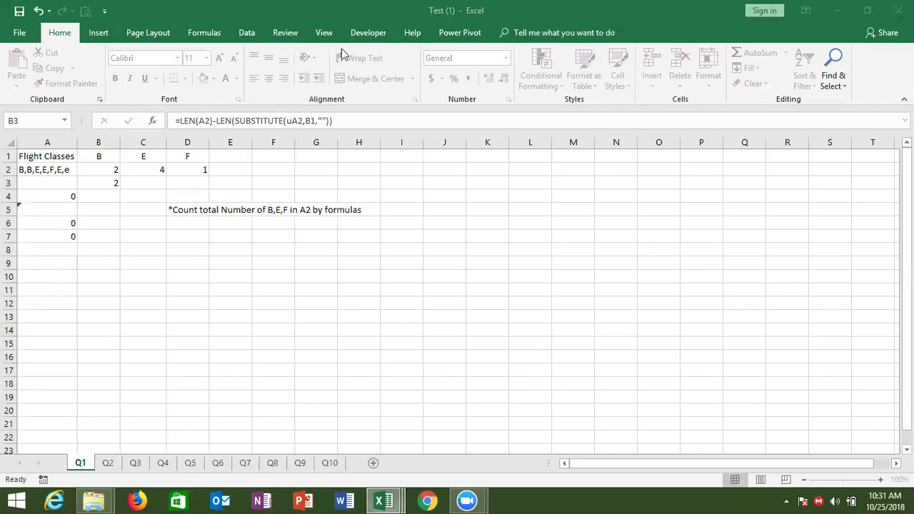
Change B3 to =LEN(A2)-LEN(SUBSTITUTE(UPPER(A2),B1,"")), which still returns 2.
{"action": "left_click", "coordinate": [436, 302]}
{"action": "left_click", "coordinate": [118, 181]}
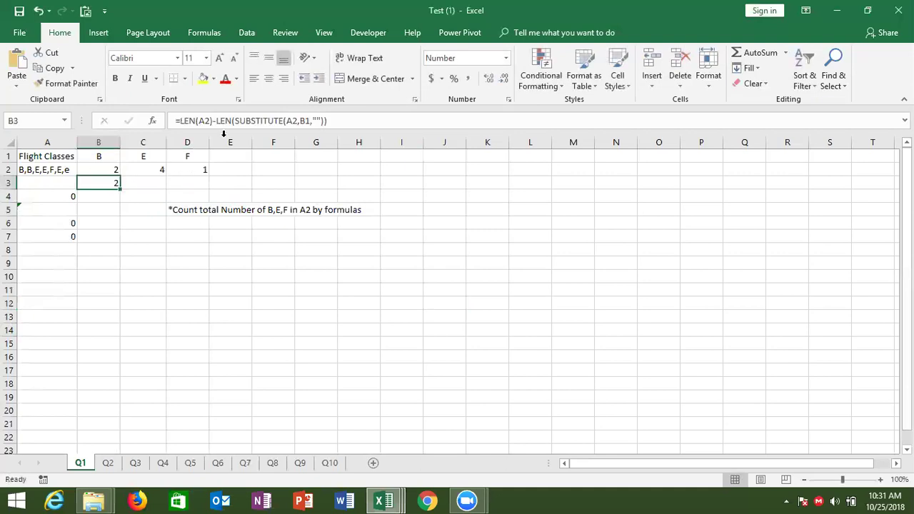
{"action": "left_click", "coordinate": [287, 121]}
{"action": "type", "text": "u"}
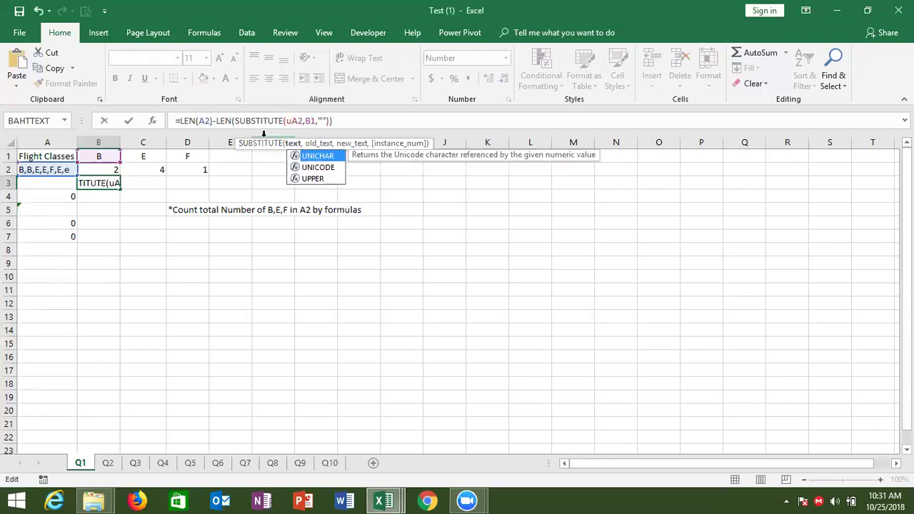
{"action": "key", "text": "Down"}
{"action": "key", "text": "Down"}
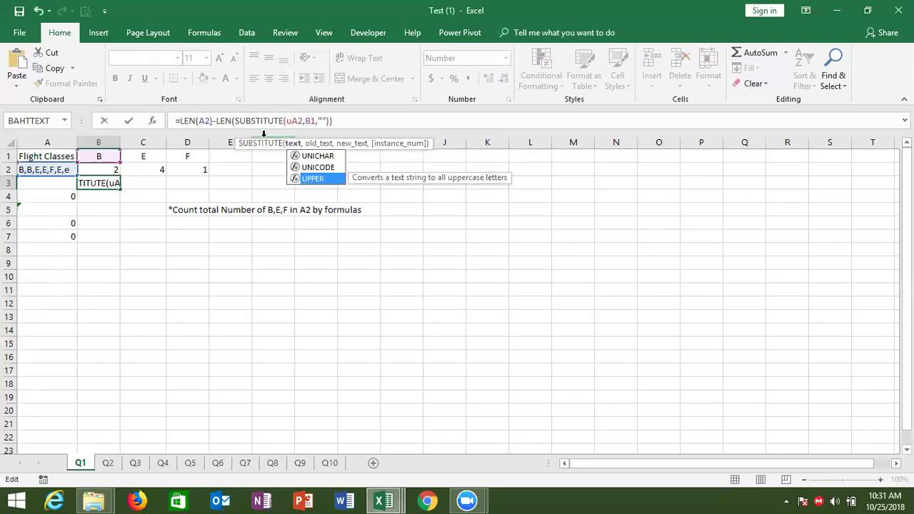
{"action": "key", "text": "Tab"}
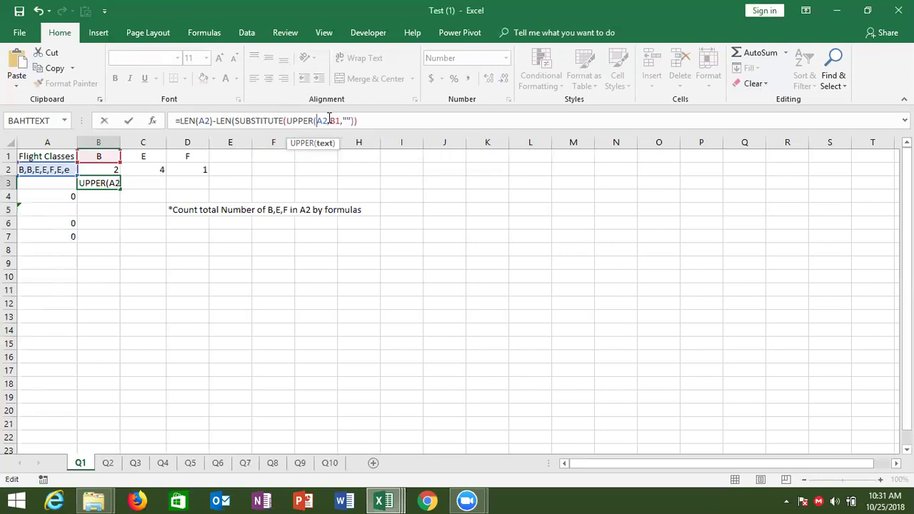
{"action": "type", "text": ")"}
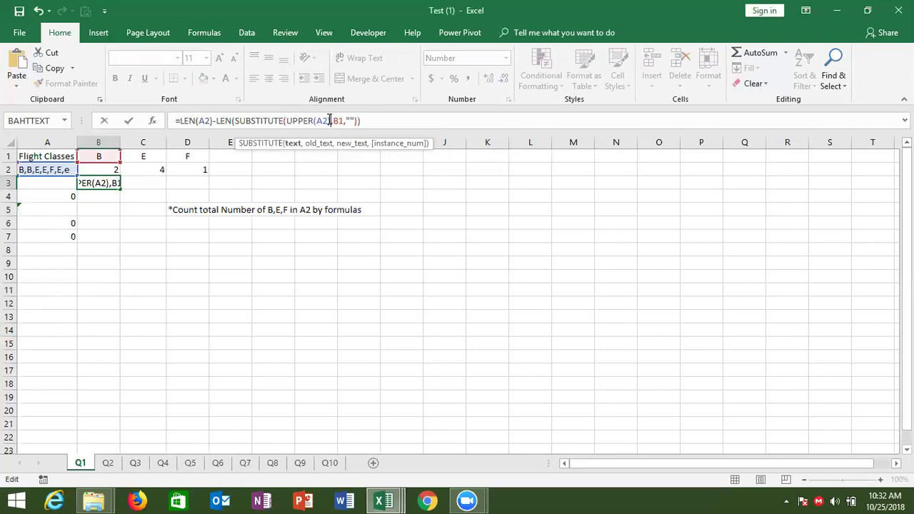
{"action": "key", "text": "Return"}
{"action": "key", "text": "Up"}
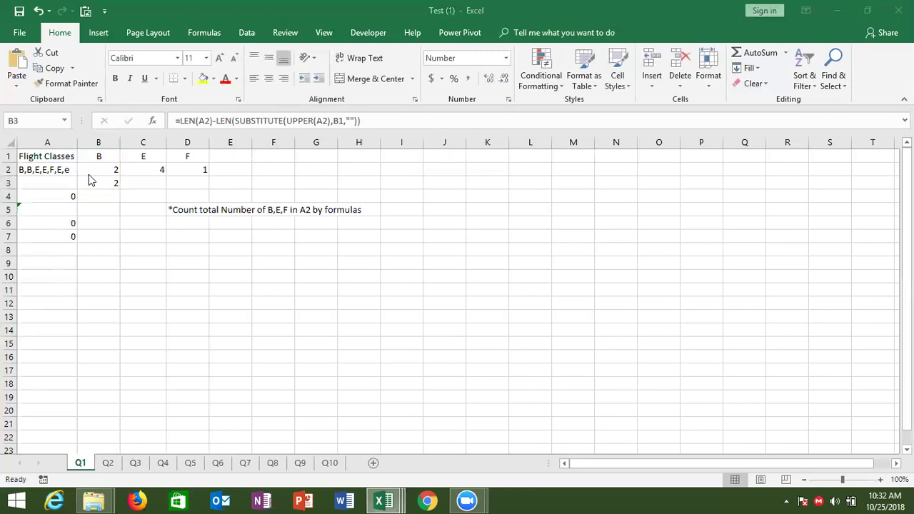
{"action": "double_click", "coordinate": [107, 185]}
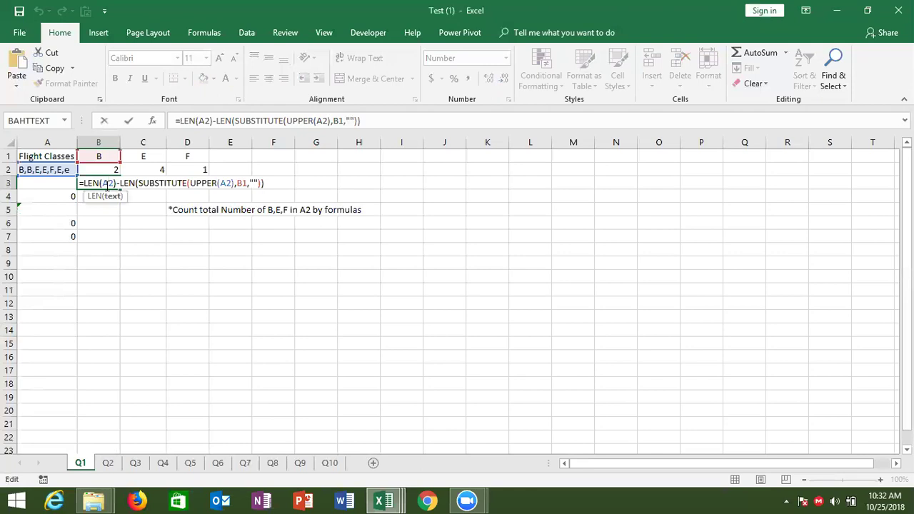
Leave B3 unchanged and go to the Q2 sheet of full names.
{"action": "key", "text": "Return"}
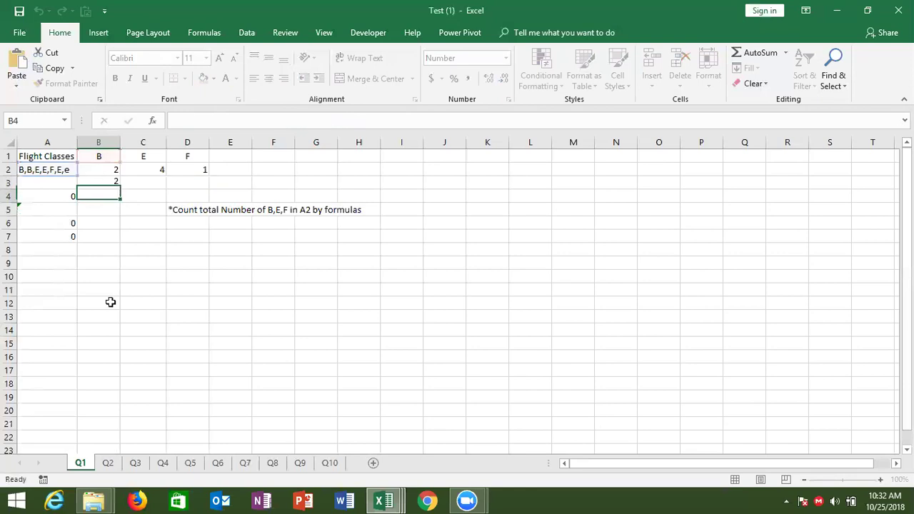
{"action": "left_click", "coordinate": [107, 464]}
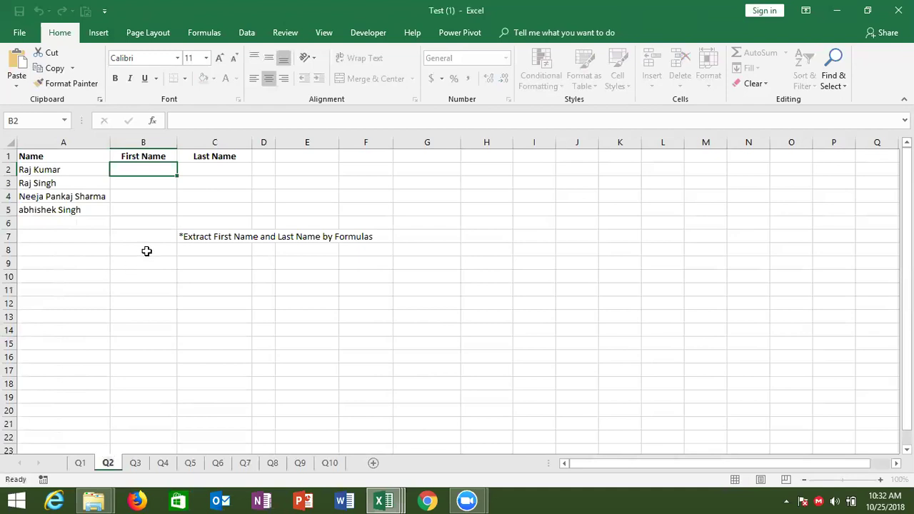
Enter =FIND(" ",A2,1) in B3 to get the space position 4.
{"action": "left_click", "coordinate": [130, 182]}
{"action": "type", "text": "="}
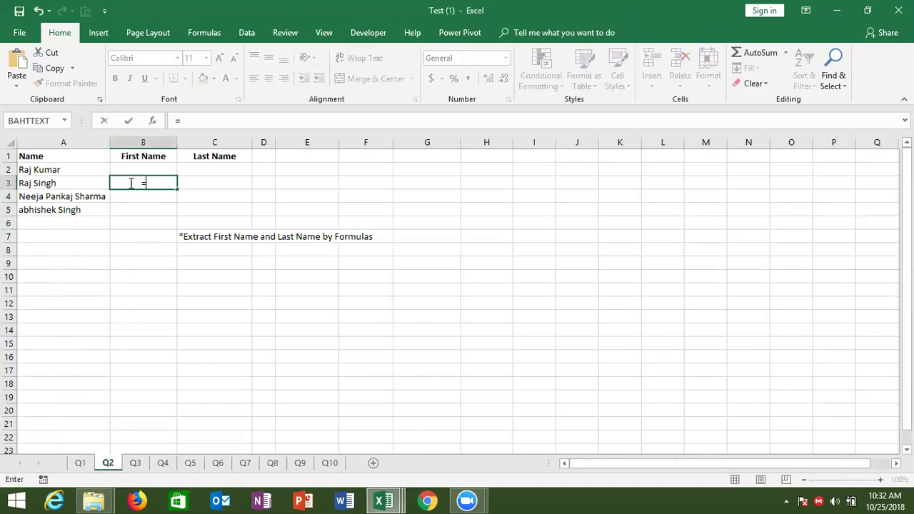
{"action": "type", "text": "fin"}
{"action": "key", "text": "Tab"}
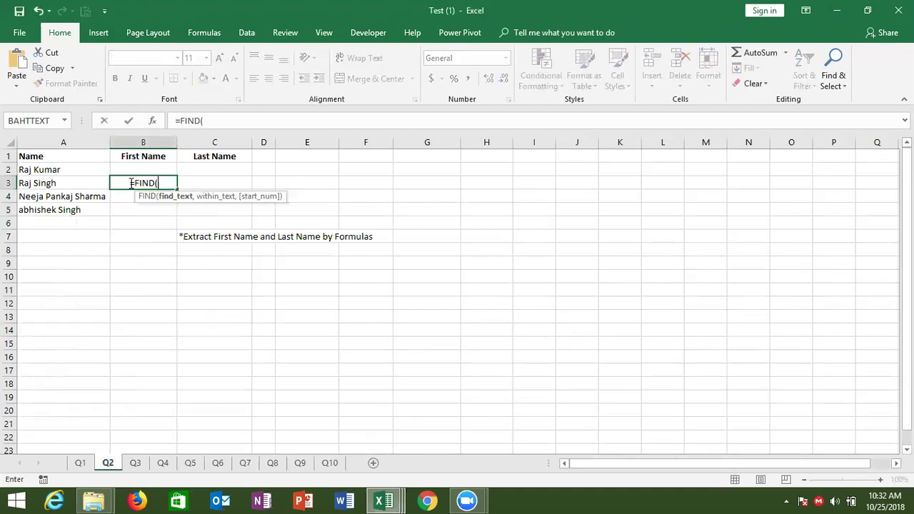
{"action": "type", "text": "\" \","}
{"action": "left_click", "coordinate": [77, 173]}
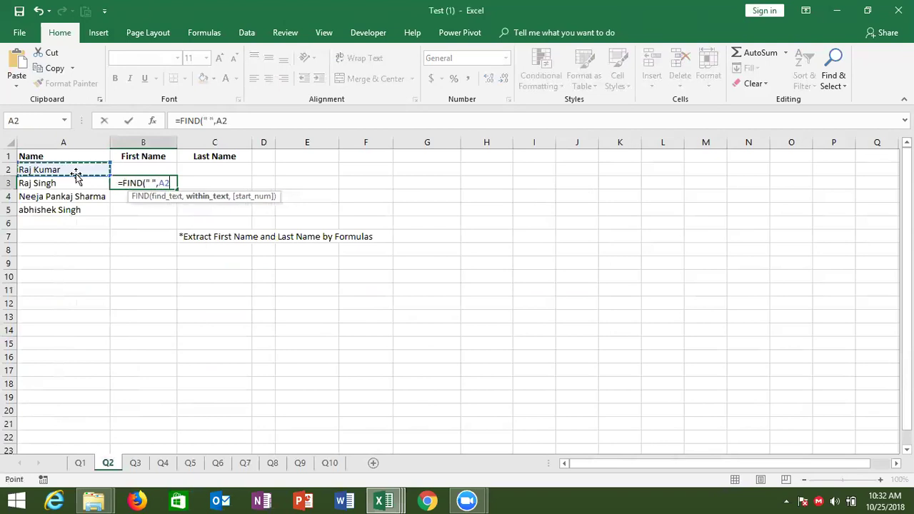
{"action": "type", "text": ",1"}
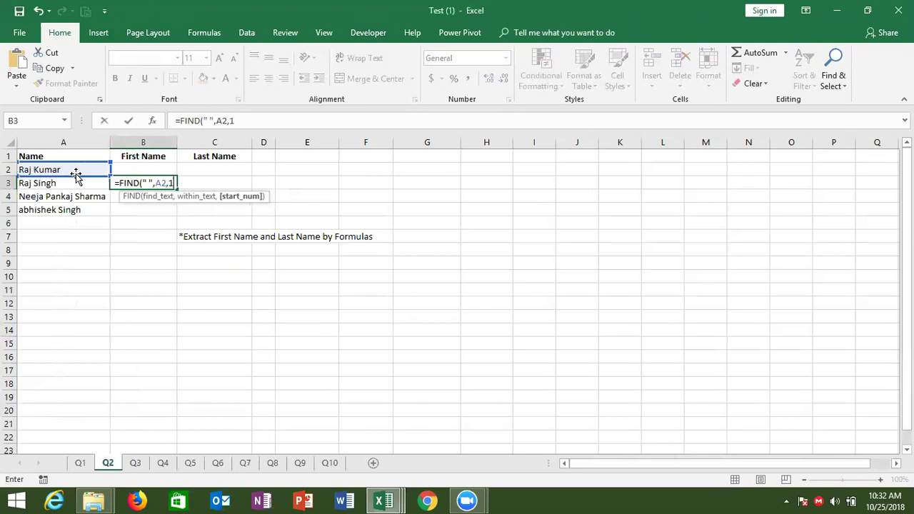
{"action": "key", "text": "ctrl+Return"}
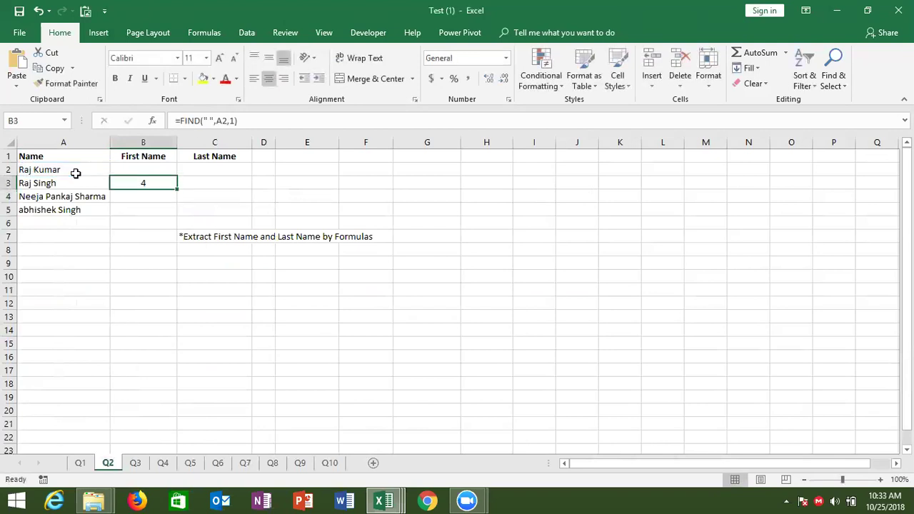
Extract the first name Raj into B2 with =LEFT(A2,B3-1).
{"action": "key", "text": "Up"}
{"action": "type", "text": "=le"}
{"action": "key", "text": "Tab"}
{"action": "key", "text": "Escape"}
{"action": "type", "text": "=le"}
{"action": "key", "text": "Tab"}
{"action": "left_click", "coordinate": [76, 174]}
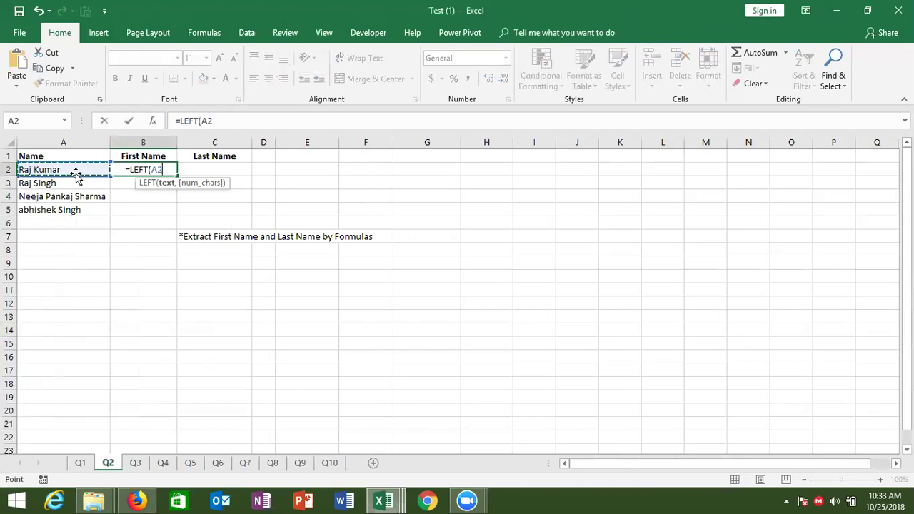
{"action": "type", "text": ","}
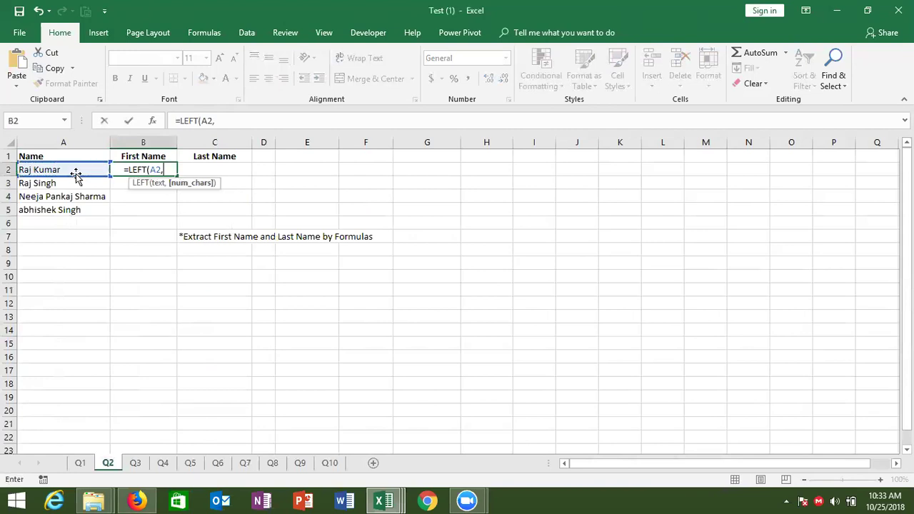
{"action": "type", "text": "l"}
{"action": "key", "text": "BackSpace"}
{"action": "key", "text": "Down"}
{"action": "type", "text": "-1"}
{"action": "key", "text": "ctrl+Return"}
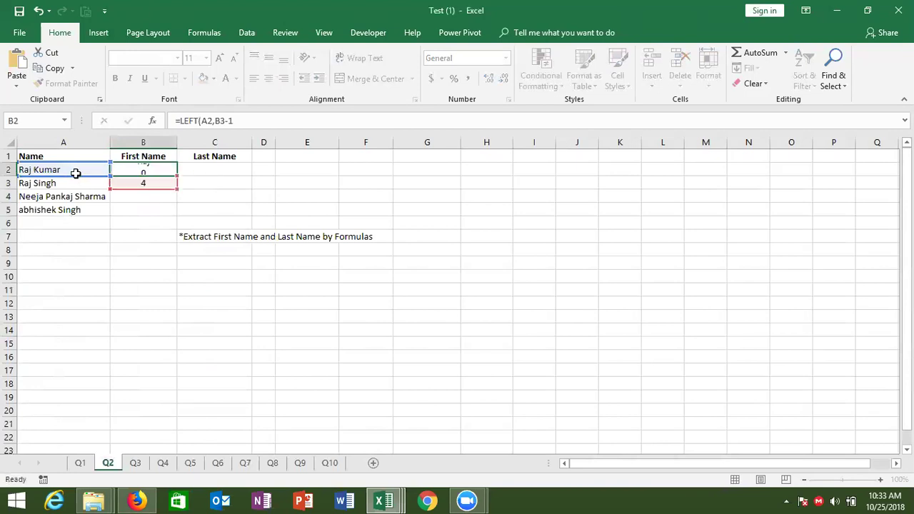
{"action": "key", "text": "Right"}
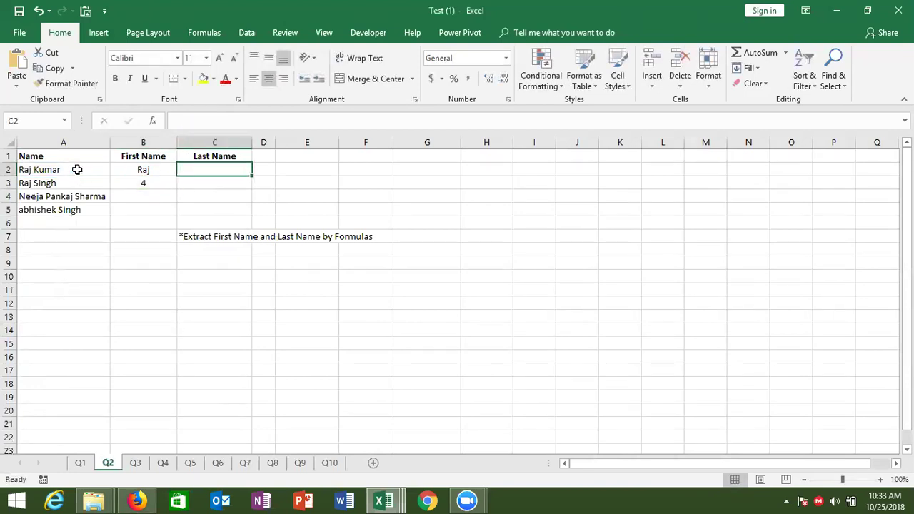
{"action": "double_click", "coordinate": [77, 170]}
{"action": "type", "text": "Singh"}
{"action": "key", "text": "Tab"}
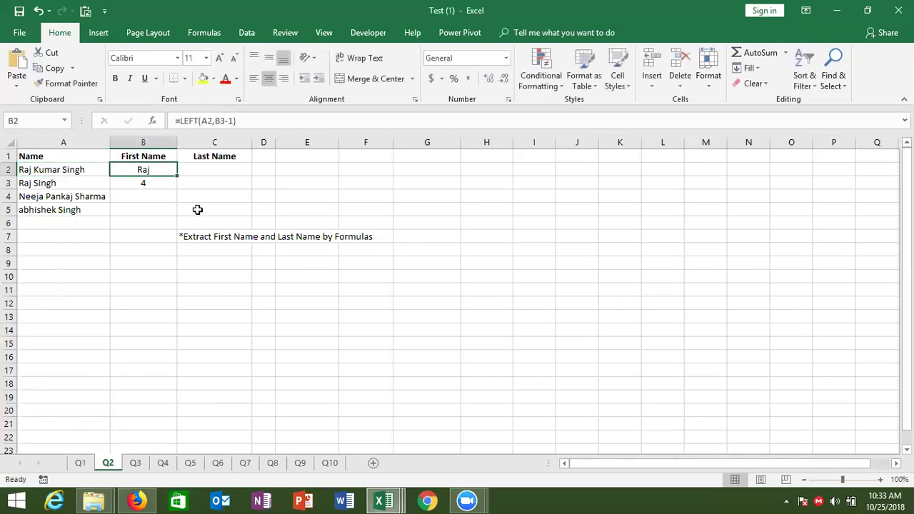
Enter =FIND(" ",A2,B3+1) in C3 to locate the second space at 10.
{"action": "left_click", "coordinate": [200, 184]}
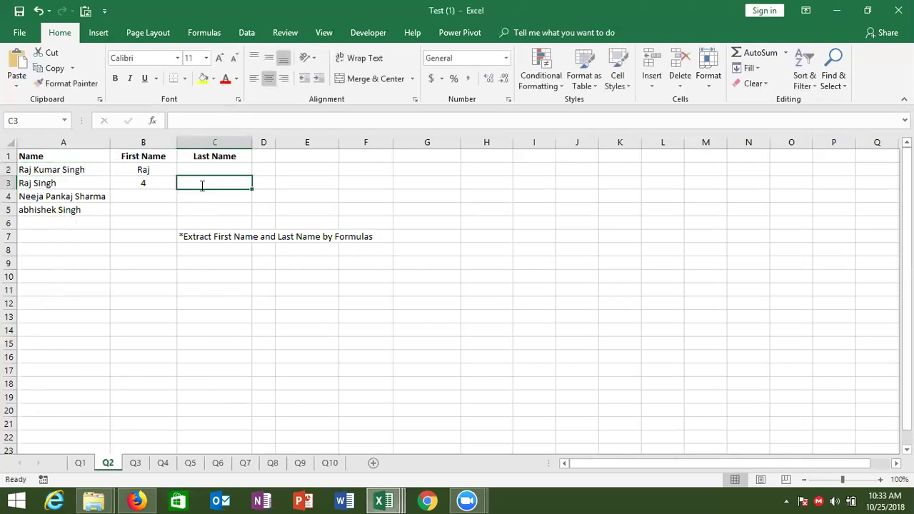
{"action": "type", "text": "=fu"}
{"action": "key", "text": "BackSpace"}
{"action": "key", "text": "BackSpace"}
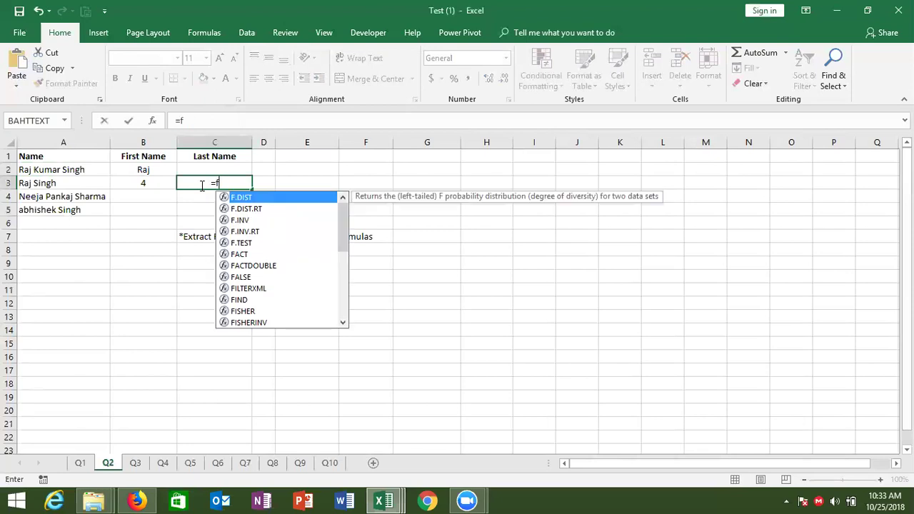
{"action": "type", "text": "in"}
{"action": "key", "text": "Tab"}
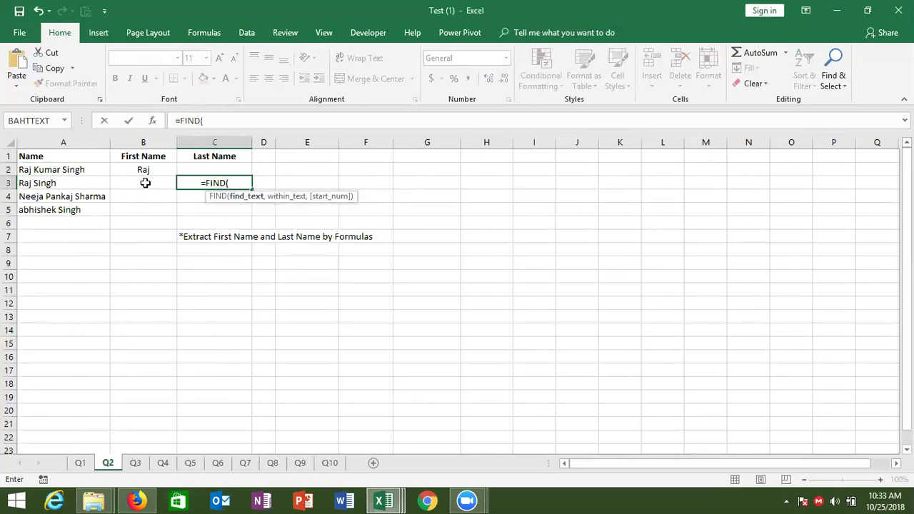
{"action": "type", "text": "\" \","}
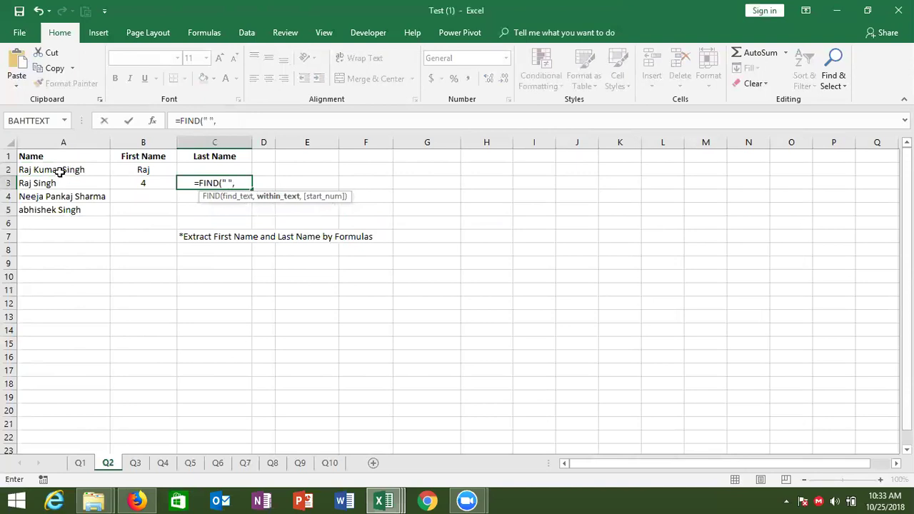
{"action": "left_click", "coordinate": [60, 171]}
{"action": "type", "text": ","}
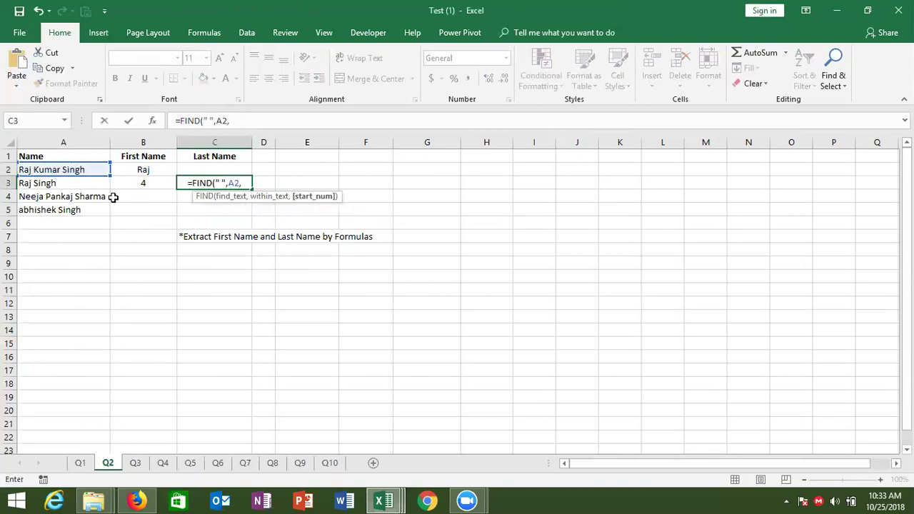
{"action": "left_click", "coordinate": [121, 181]}
{"action": "type", "text": "+1"}
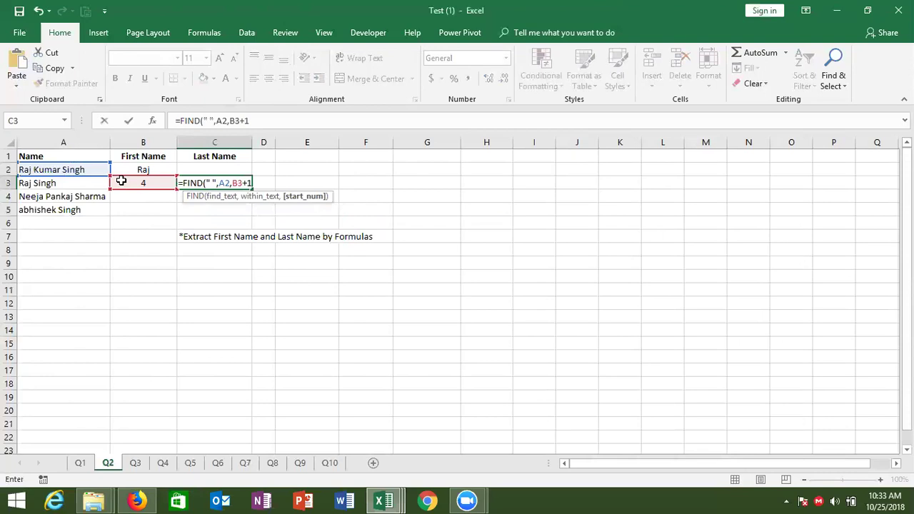
{"action": "type", "text": ")"}
{"action": "key", "text": "ctrl+Return"}
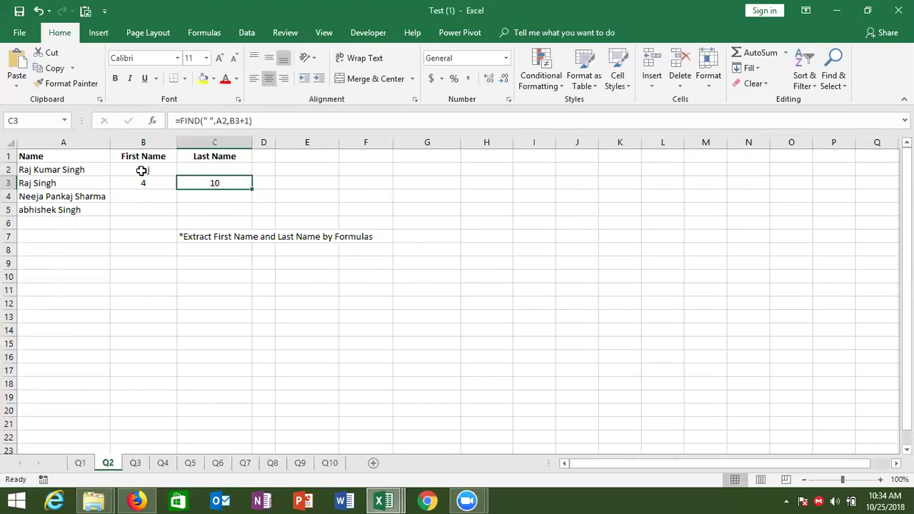
Enter =RIGHT(A2,LEN(A2)-C3) in C2 to extract the last name Singh.
{"action": "double_click", "coordinate": [143, 170]}
{"action": "key", "text": "ctrl+Return"}
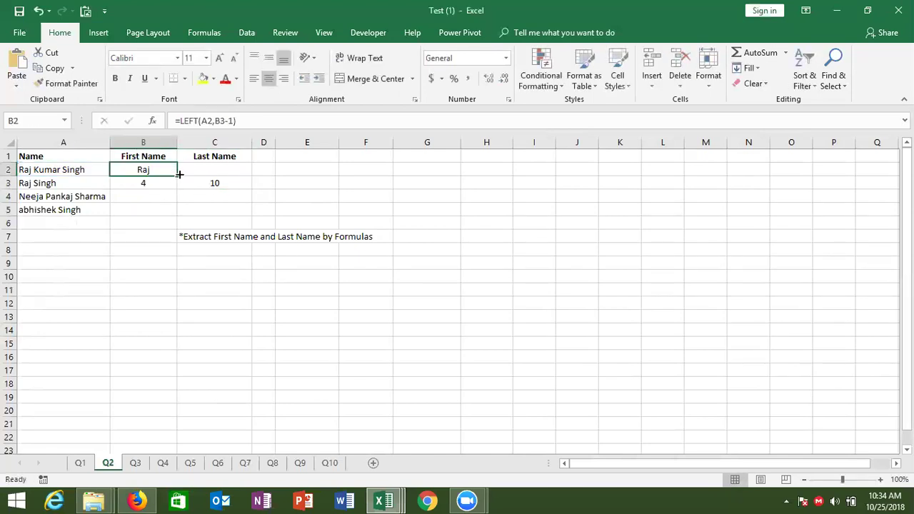
{"action": "left_click", "coordinate": [187, 171]}
{"action": "type", "text": "="}
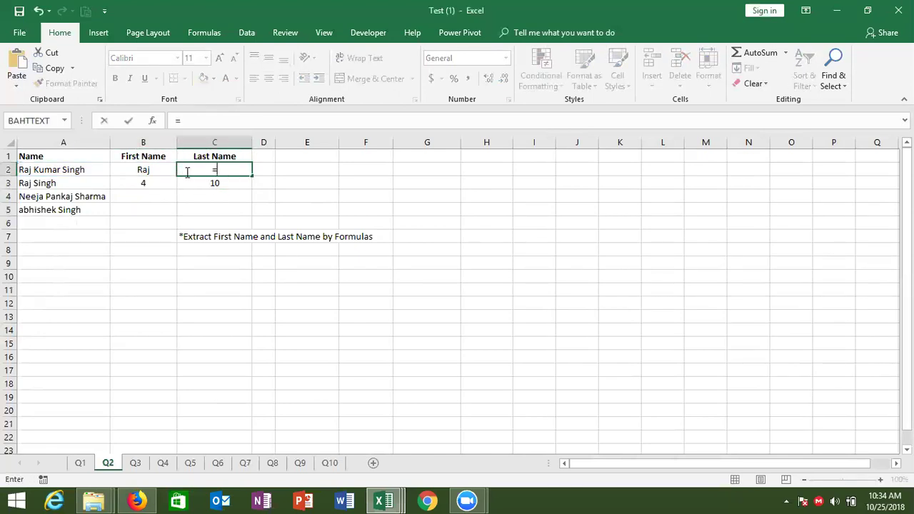
{"action": "type", "text": "RI"}
{"action": "key", "text": "Tab"}
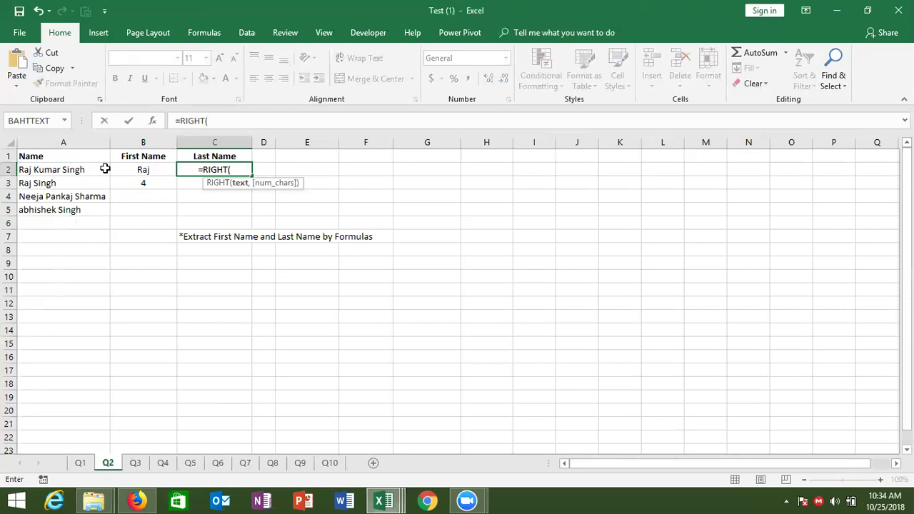
{"action": "left_click", "coordinate": [105, 169]}
{"action": "type", "text": ","}
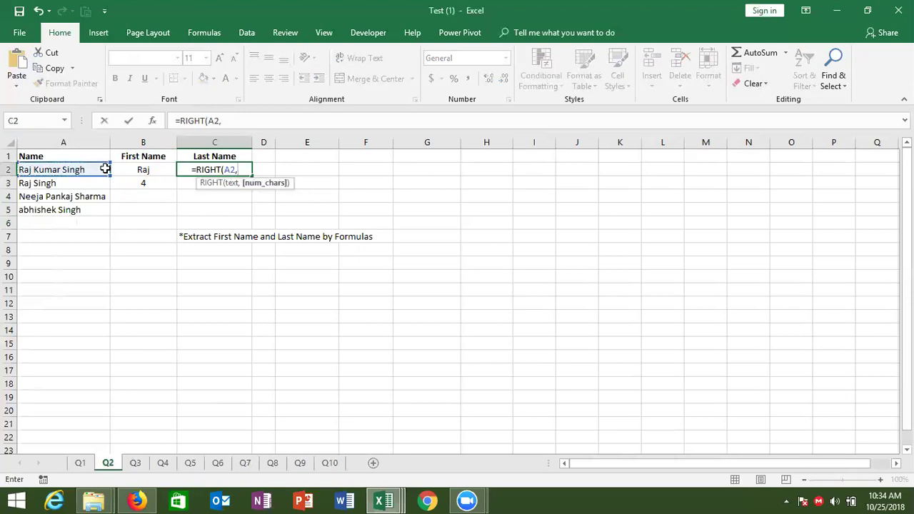
{"action": "type", "text": "LEN("}
{"action": "left_click", "coordinate": [95, 170]}
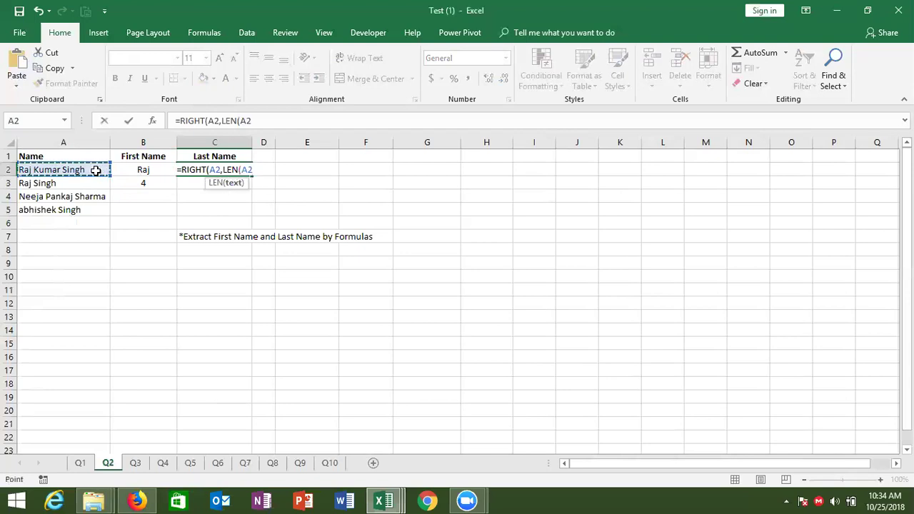
{"action": "type", "text": ")-C3"}
{"action": "key", "text": "Return"}
{"action": "key", "text": "Return"}
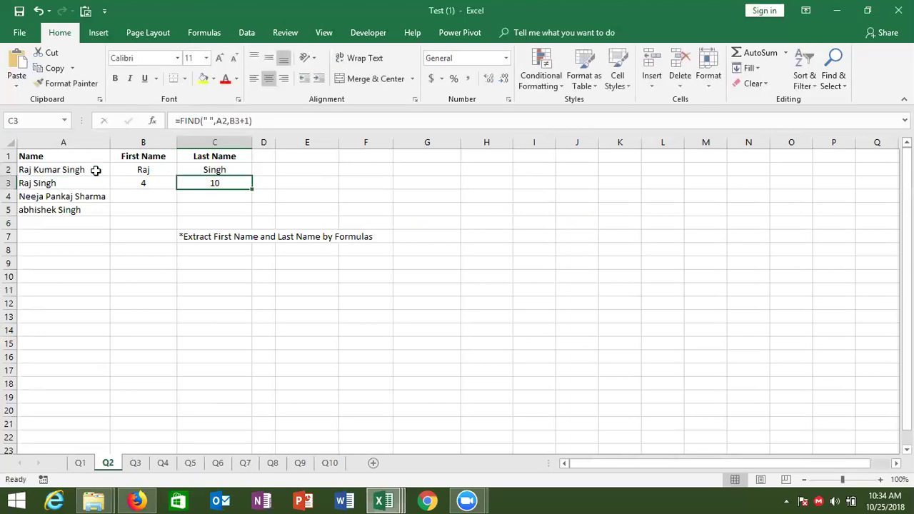
Replace the B3 reference in B2's LEFT formula with FIND(" ",A2,1).
{"action": "left_click", "coordinate": [132, 182]}
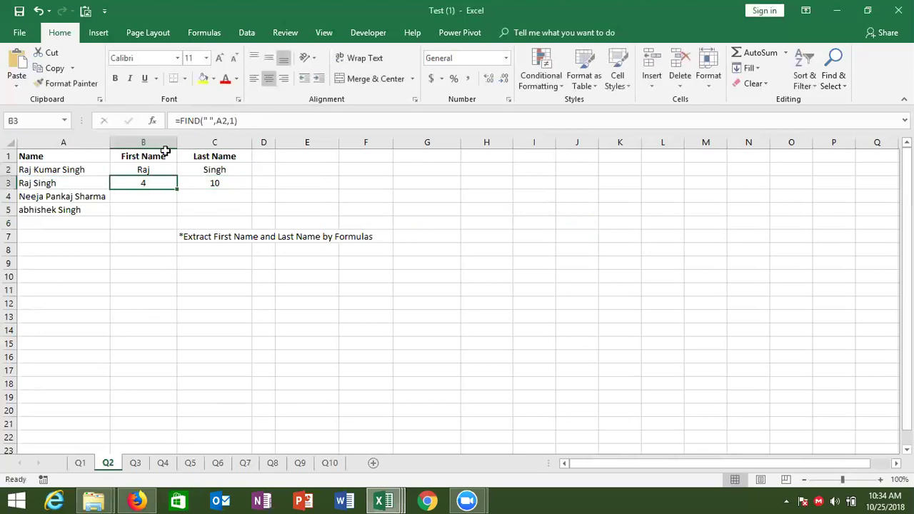
{"action": "left_click_drag", "start_coordinate": [182, 123], "coordinate": [260, 127]}
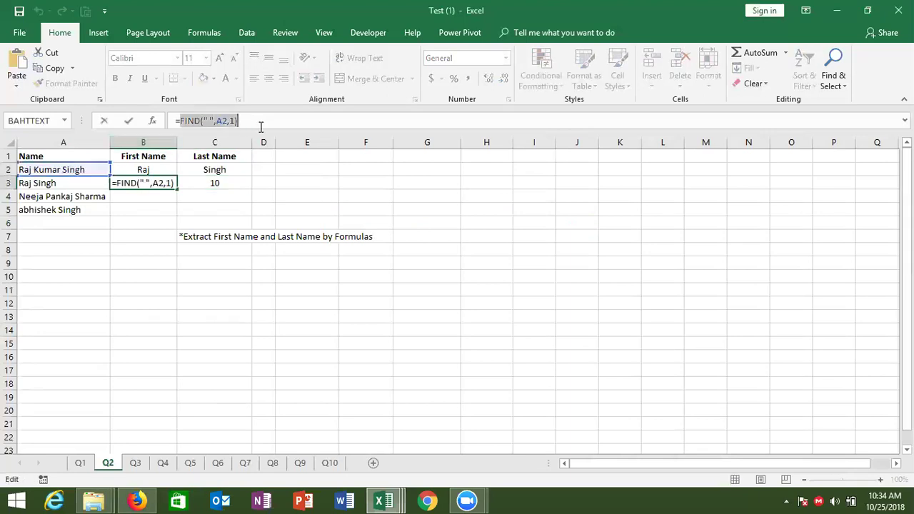
{"action": "key", "text": "Escape"}
{"action": "left_click", "coordinate": [145, 171]}
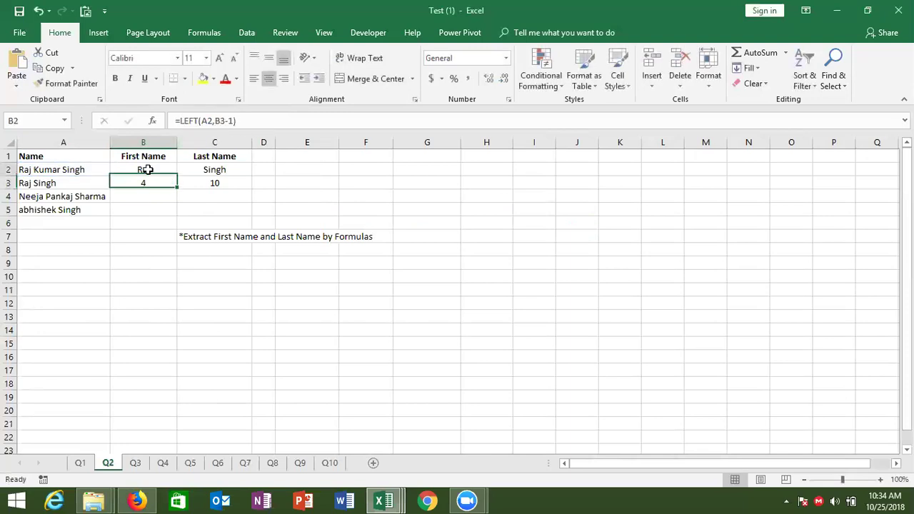
{"action": "double_click", "coordinate": [220, 122]}
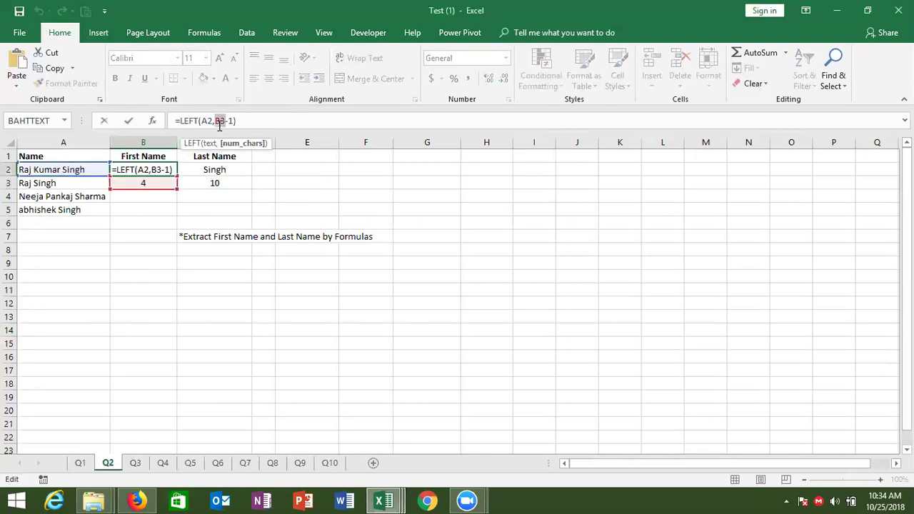
{"action": "key", "text": "ctrl+v"}
{"action": "key", "text": "Return"}
Substitute the FIND expression for the B3 reference in C3's second-space formula.
{"action": "key", "text": "Right"}
{"action": "key", "text": "Up"}
{"action": "key", "text": "Down"}
{"action": "double_click", "coordinate": [234, 121]}
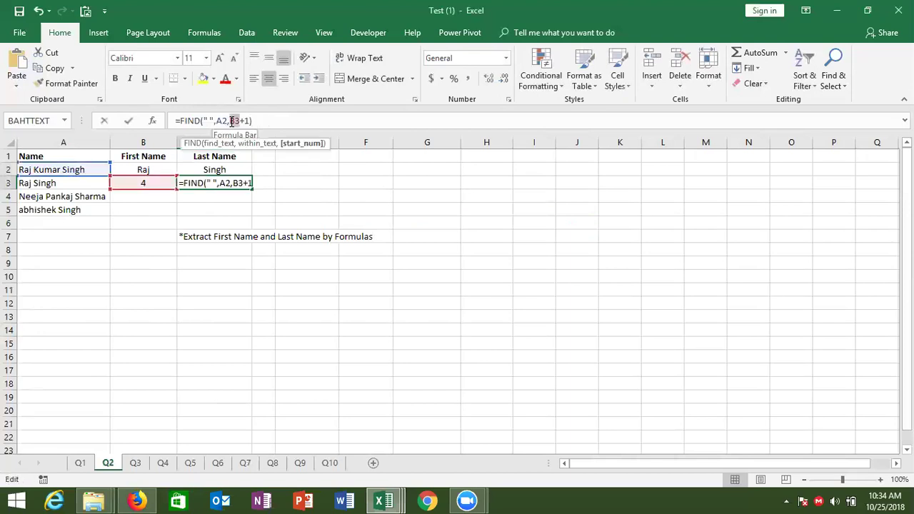
{"action": "key", "text": "ctrl+v"}
{"action": "key", "text": "Return"}
{"action": "key", "text": "Up"}
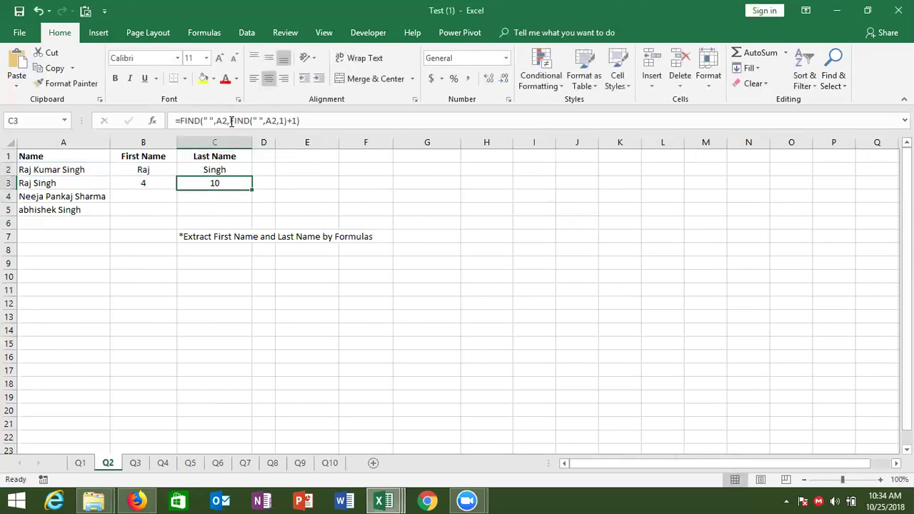
Replace the C3 reference in C2's RIGHT formula with the nested FIND expression.
{"action": "left_click_drag", "start_coordinate": [179, 120], "coordinate": [351, 118]}
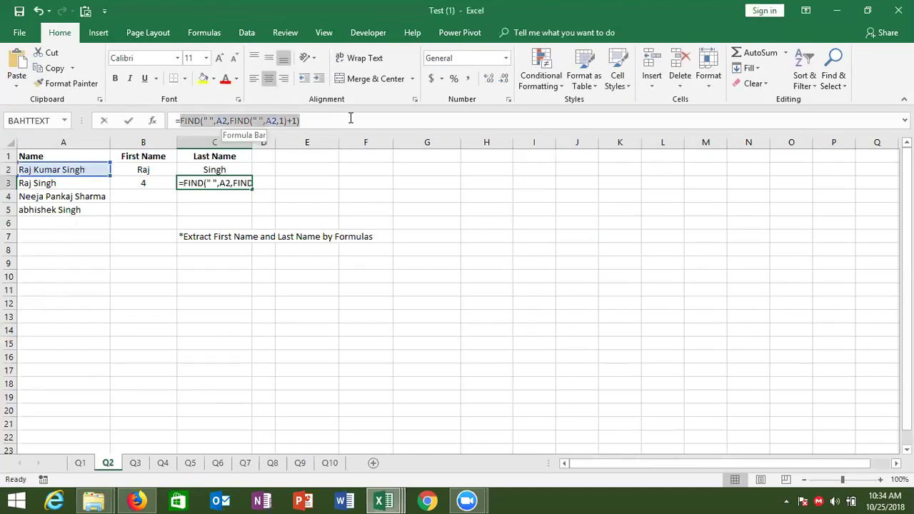
{"action": "key", "text": "ctrl+c"}
{"action": "key", "text": "Escape"}
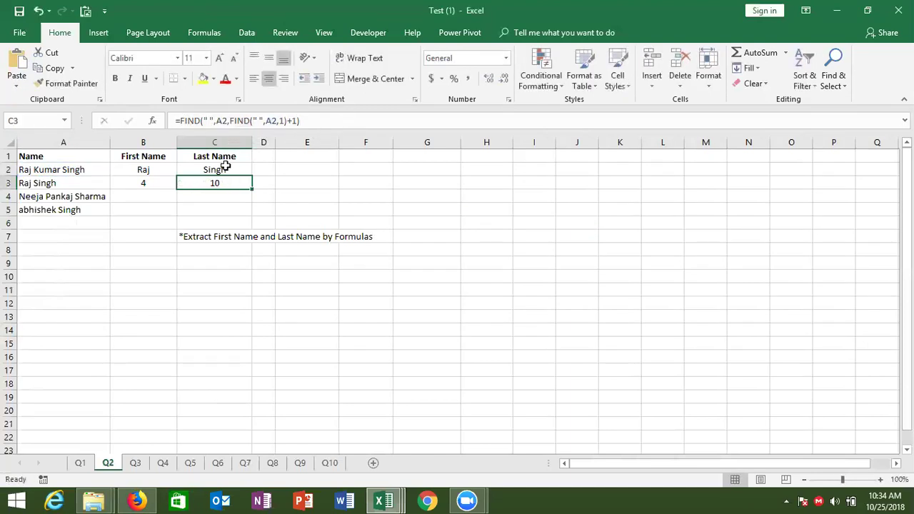
{"action": "double_click", "coordinate": [226, 169]}
{"action": "left_click", "coordinate": [251, 169]}
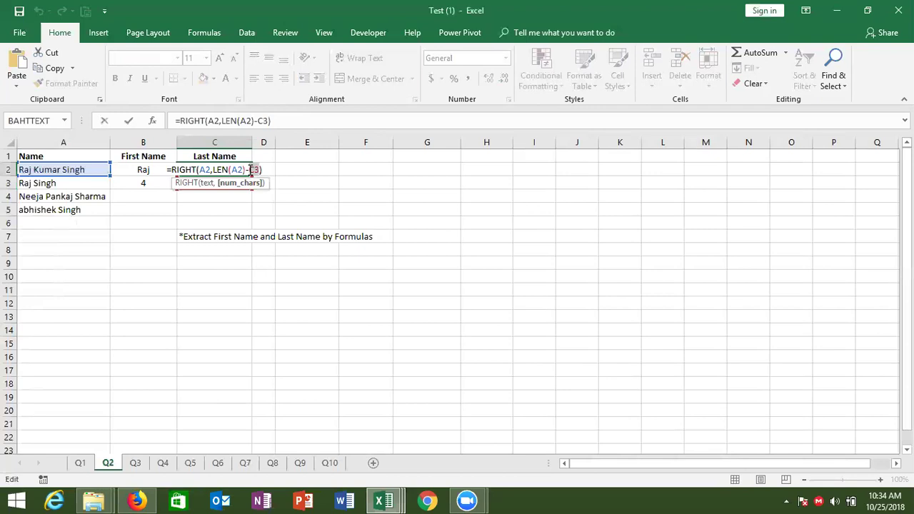
{"action": "key", "text": "ctrl+v"}
{"action": "key", "text": "Return"}
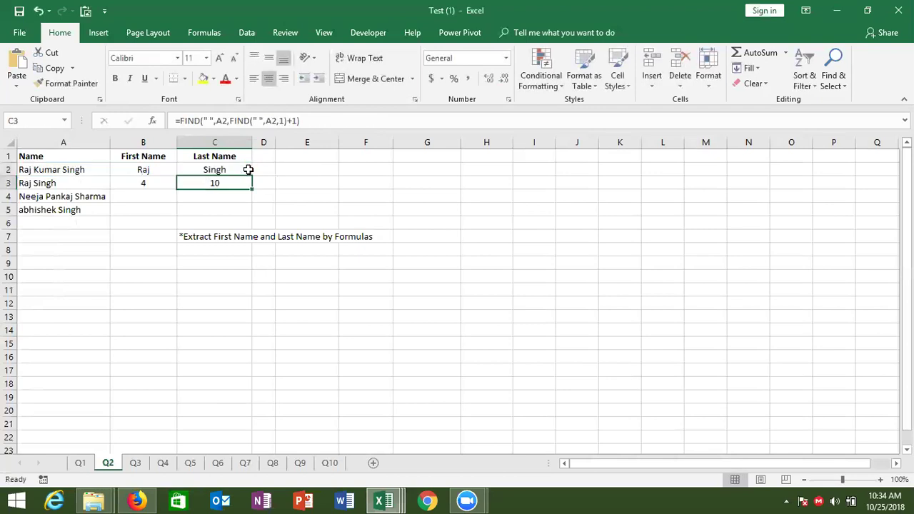
Fill B2:C2 down to row 3, giving Raj in B3 and #VALUE! in C3.
{"action": "key", "text": "Up"}
{"action": "key", "text": "Left"}
{"action": "key", "text": "shift+Right"}
{"action": "key", "text": "shift+Down"}
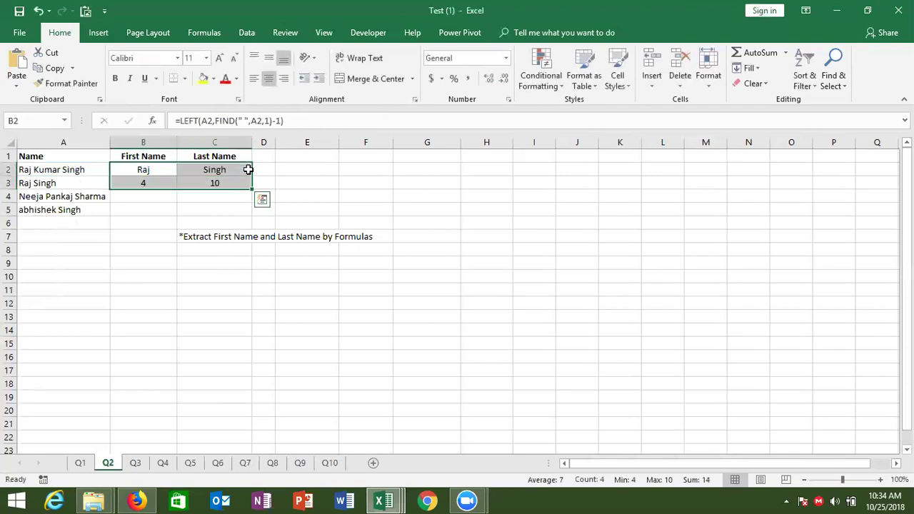
{"action": "key", "text": "ctrl+d"}
{"action": "key", "text": "Down"}
{"action": "key", "text": "Right"}
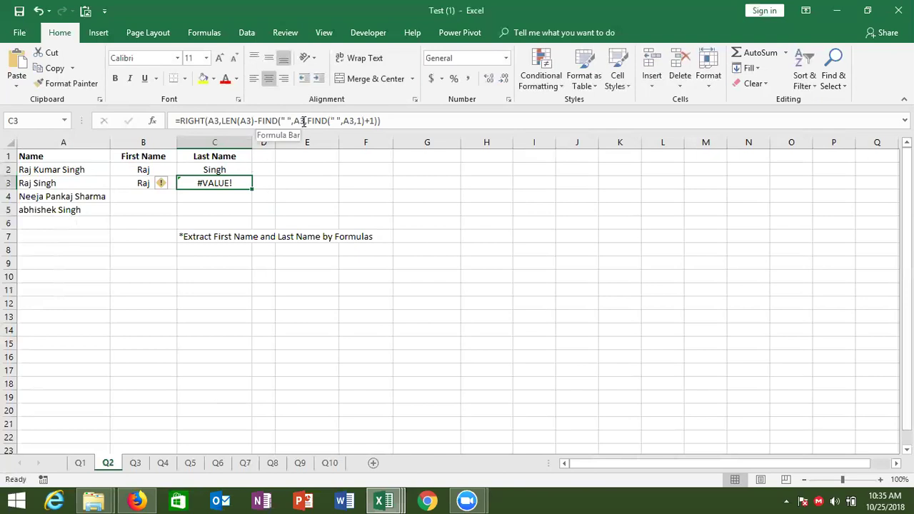
Wrap C3's two-space last-name formula in IFERROR.
{"action": "left_click_drag", "start_coordinate": [306, 121], "coordinate": [356, 121]}
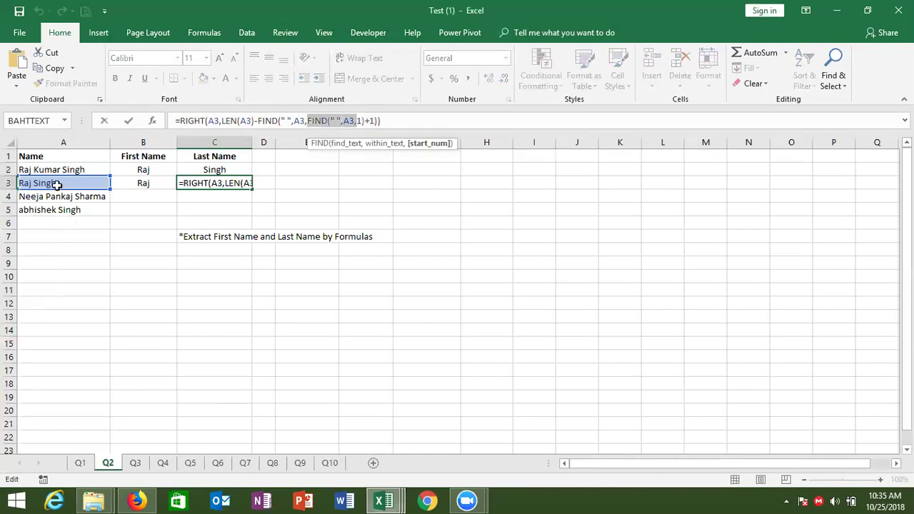
{"action": "key", "text": "Escape"}
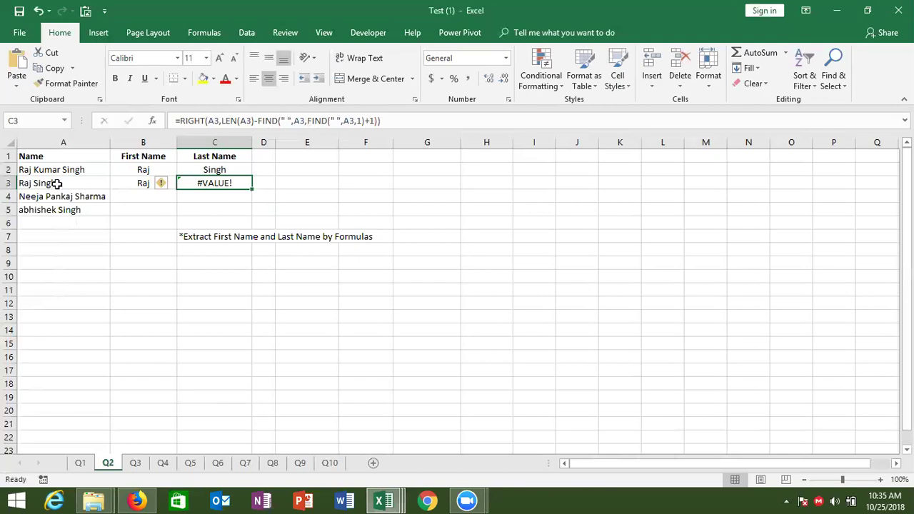
{"action": "left_click", "coordinate": [182, 121]}
{"action": "left_click", "coordinate": [181, 120]}
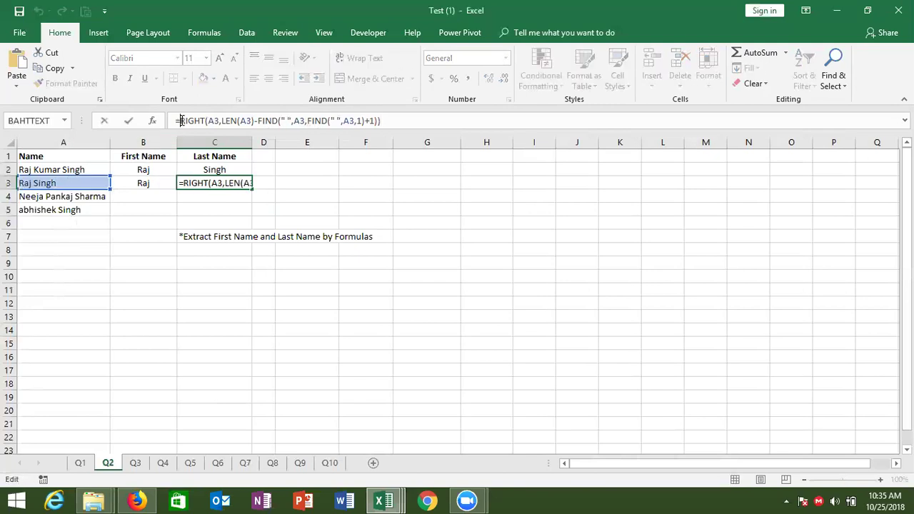
{"action": "type", "text": "if"}
{"action": "key", "text": "Down"}
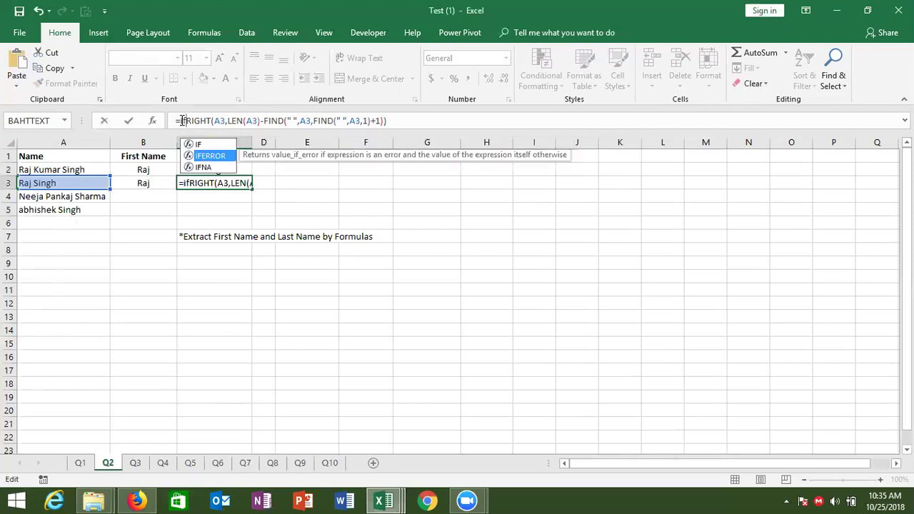
{"action": "key", "text": "Tab"}
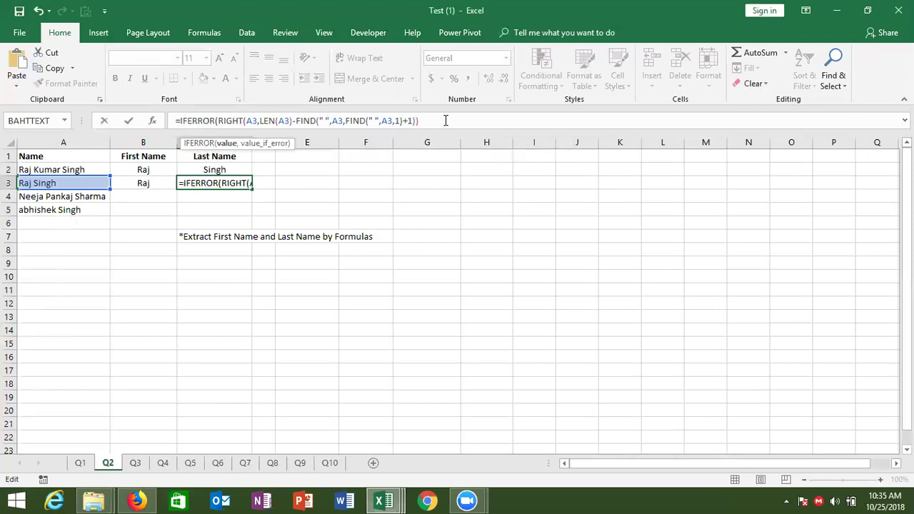
Add the fallback RIGHT(A3,LEN(A3)-FIND(" ",A3,1)) so C3 returns Singh.
{"action": "left_click", "coordinate": [445, 120]}
{"action": "type", "text": ","}
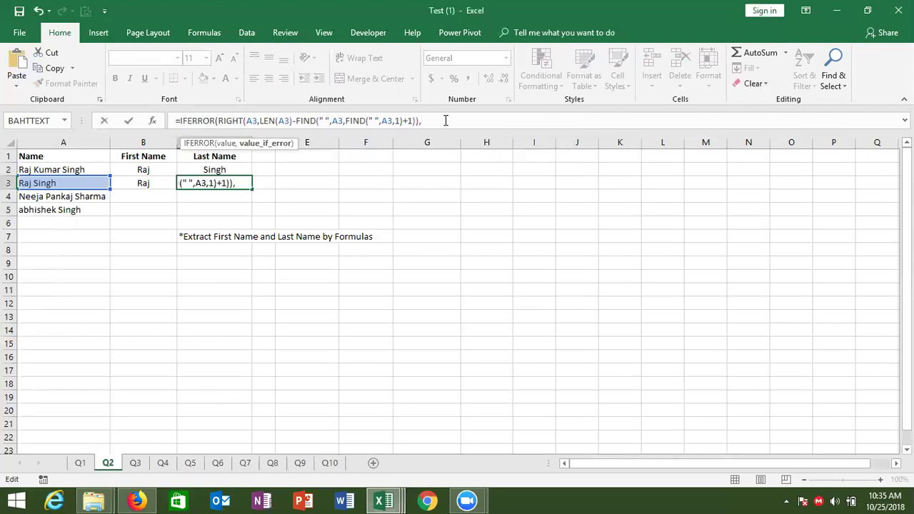
{"action": "type", "text": "RIGHT"}
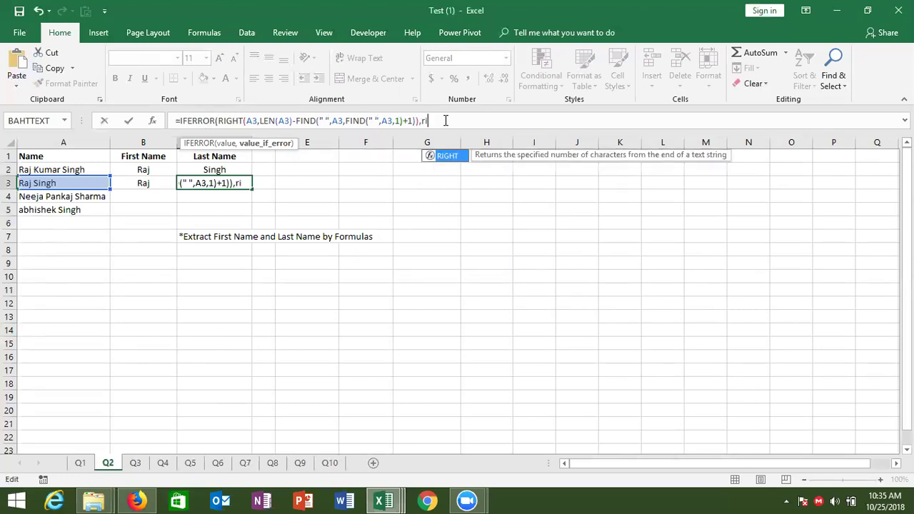
{"action": "type", "text": "("}
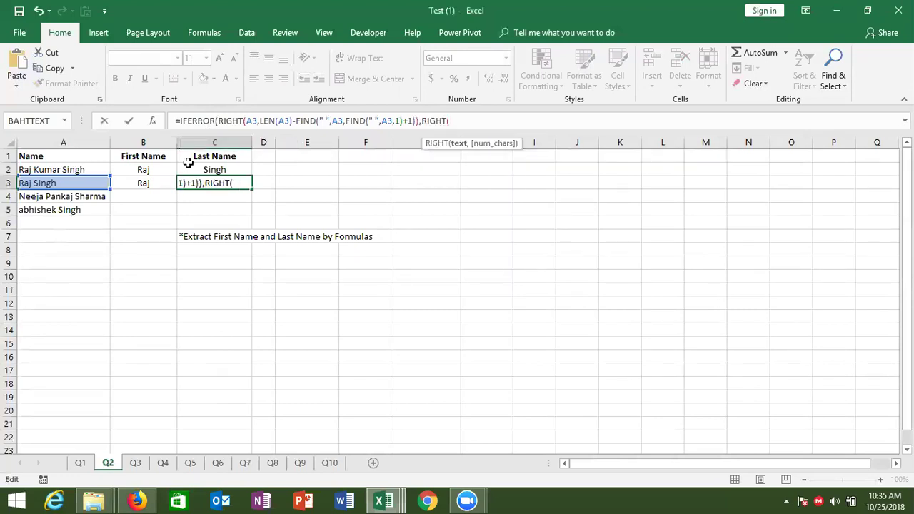
{"action": "left_click", "coordinate": [60, 184]}
{"action": "type", "text": ","}
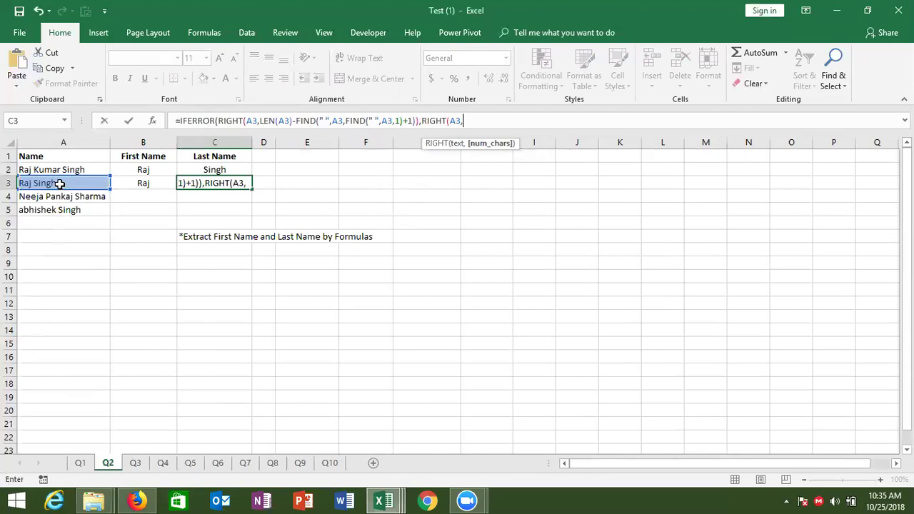
{"action": "type", "text": "LEN("}
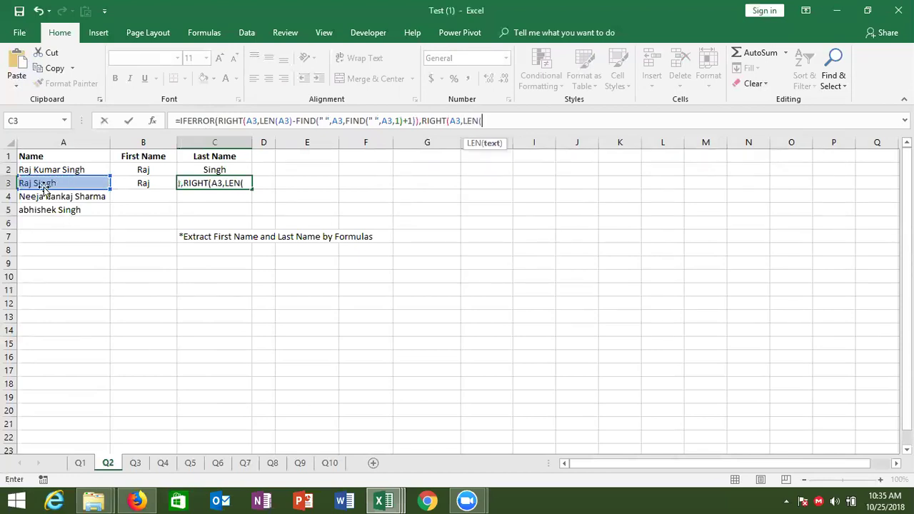
{"action": "left_click", "coordinate": [35, 183]}
{"action": "type", "text": ")-"}
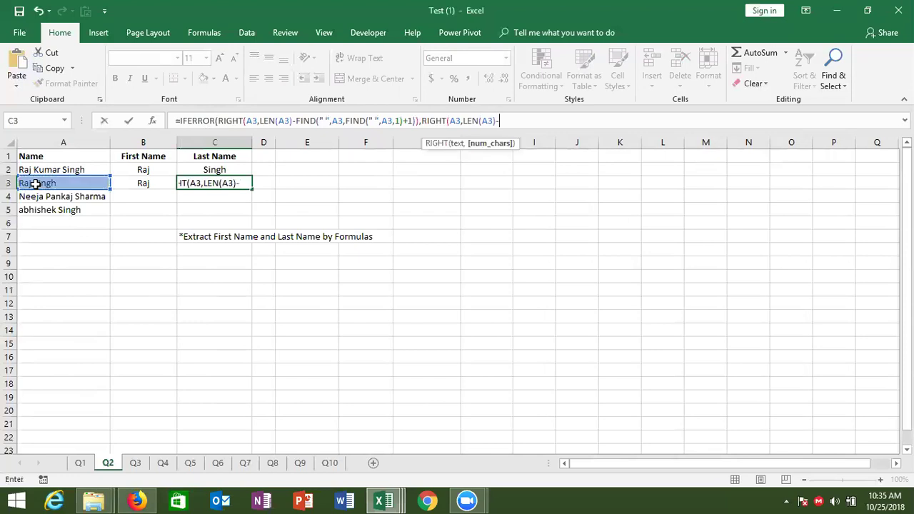
{"action": "type", "text": "FIN"}
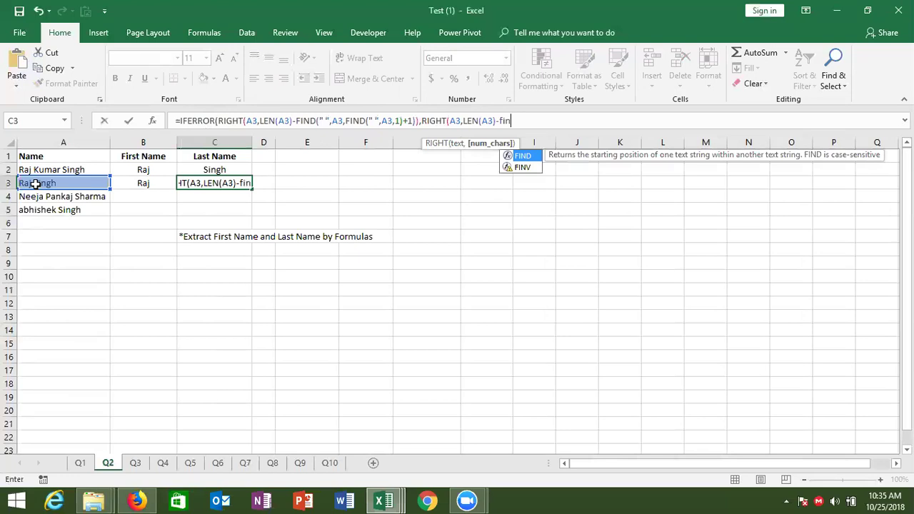
{"action": "type", "text": "D(\" \","}
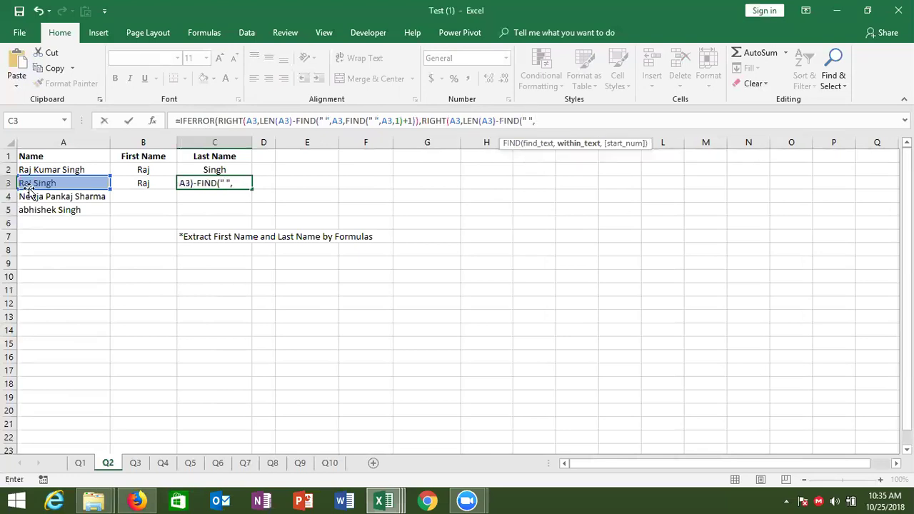
{"action": "left_click", "coordinate": [33, 183]}
{"action": "type", "text": ",1)"}
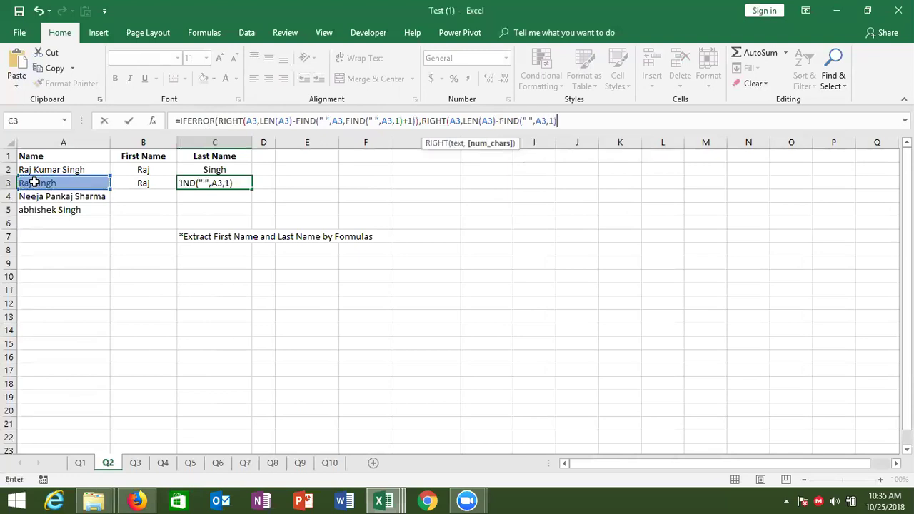
{"action": "key", "text": "Return"}
{"action": "key", "text": "Return"}
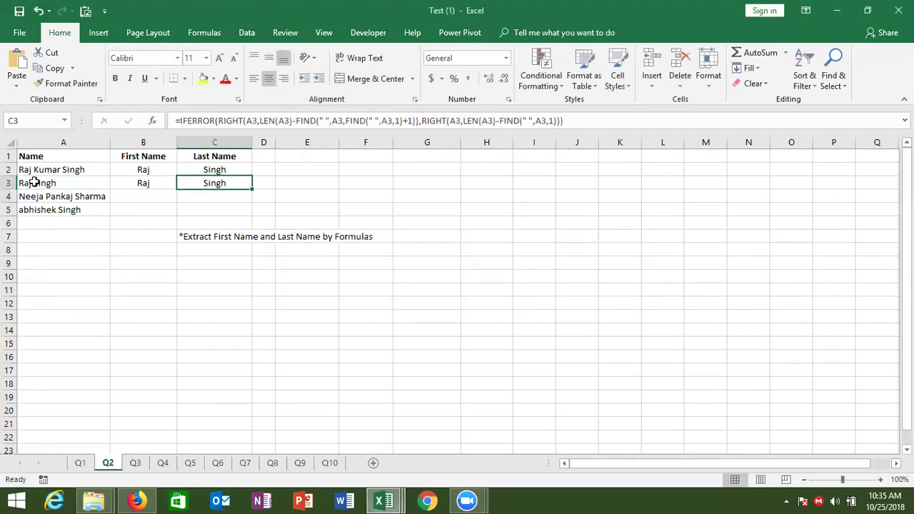
Fill the last- and first-name formulas down to C5 and B5, then go to sheet Q3.
{"action": "key", "text": "shift+Down"}
{"action": "key", "text": "shift+Down"}
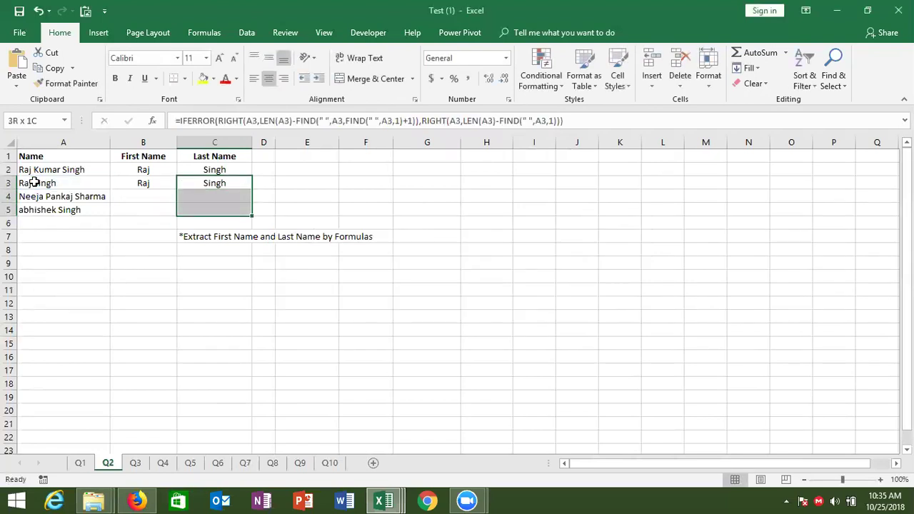
{"action": "key", "text": "ctrl+d"}
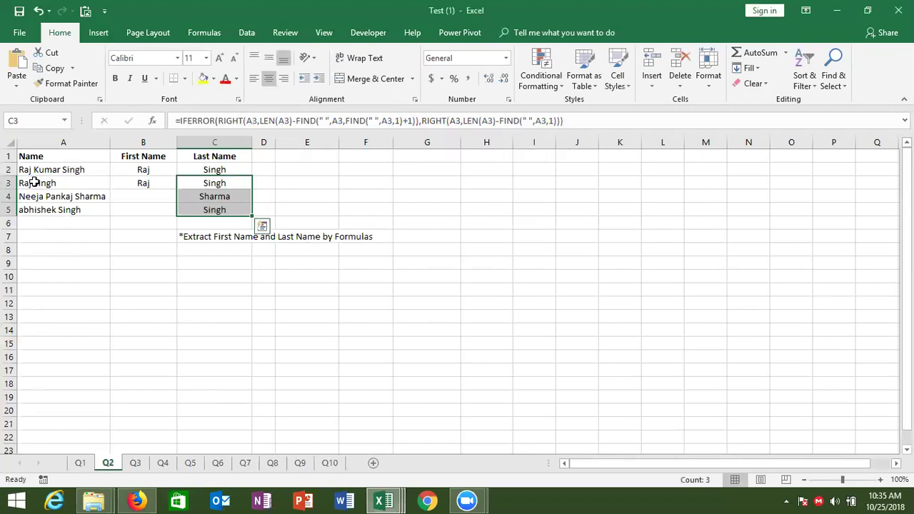
{"action": "key", "text": "Left"}
{"action": "key", "text": "shift+Down"}
{"action": "key", "text": "shift+Down"}
{"action": "key", "text": "ctrl+d"}
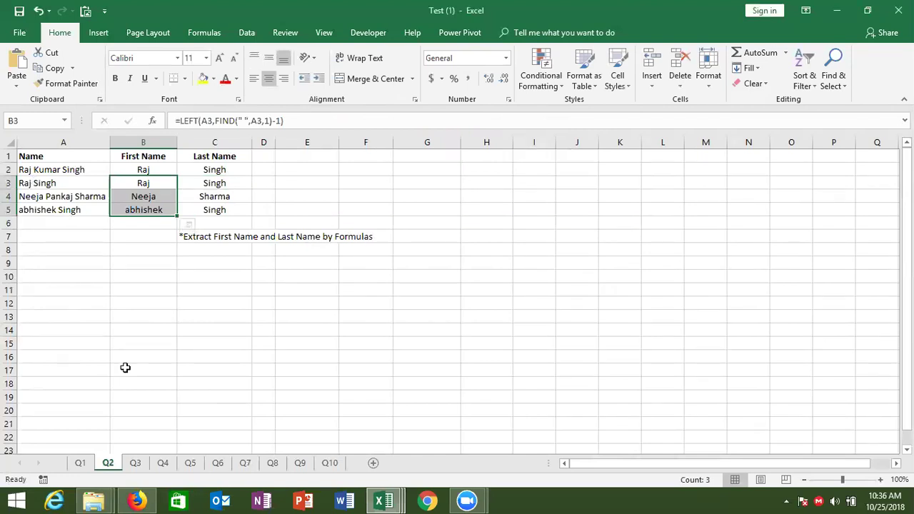
{"action": "double_click", "coordinate": [142, 465]}
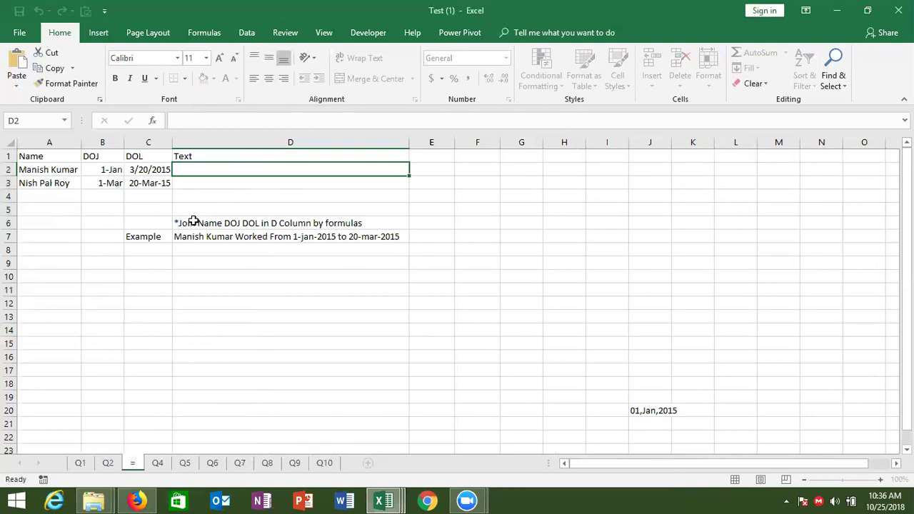
Start a CONCATENATE formula in D2 joining the name in A2 with " Worked From ".
{"action": "left_click", "coordinate": [232, 184]}
{"action": "left_click", "coordinate": [231, 171]}
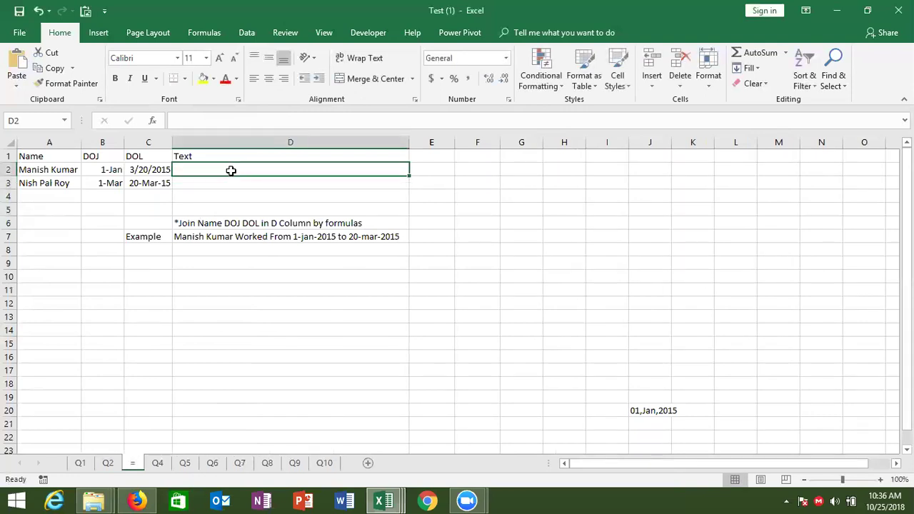
{"action": "type", "text": "=co"}
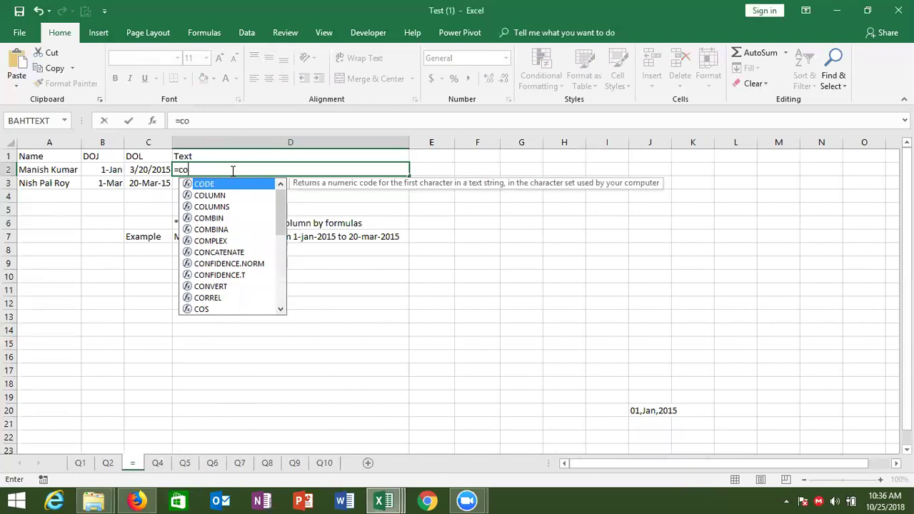
{"action": "type", "text": "m"}
{"action": "key", "text": "BackSpace"}
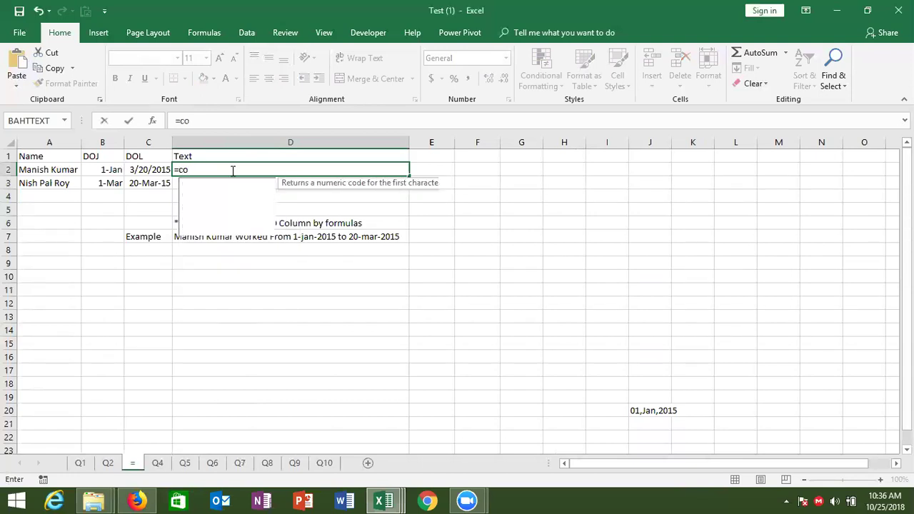
{"action": "type", "text": "n"}
{"action": "key", "text": "Tab"}
{"action": "left_click", "coordinate": [63, 169]}
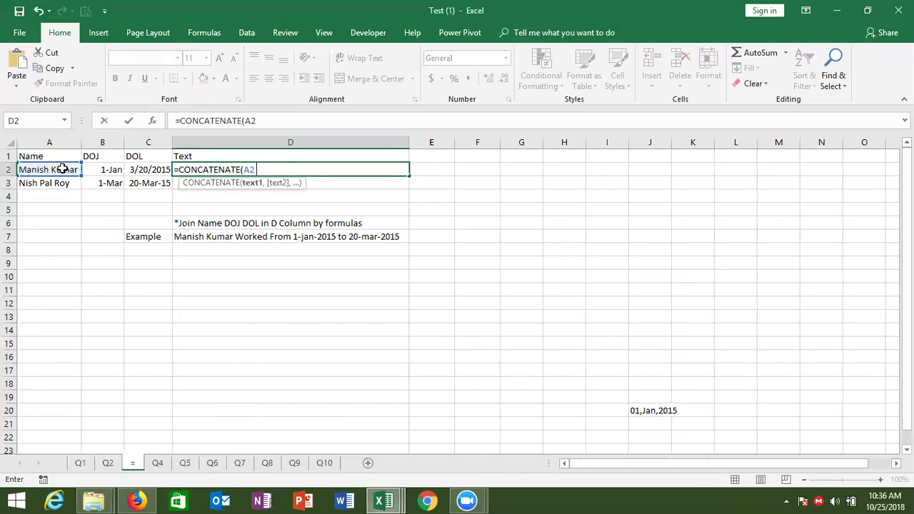
{"action": "type", "text": ",\"Wo"}
{"action": "key", "text": "BackSpace"}
{"action": "key", "text": "BackSpace"}
{"action": "type", "text": "Work"}
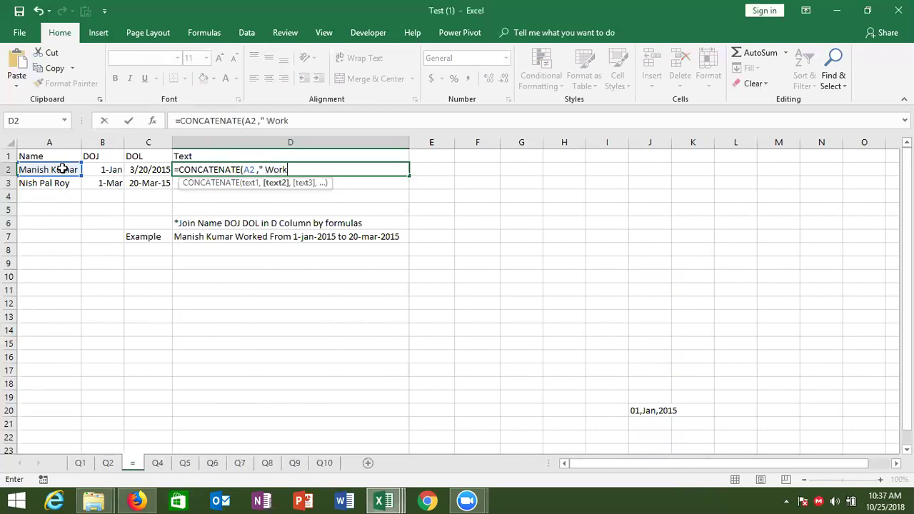
{"action": "type", "text": "ed From "}
{"action": "type", "text": " & tem"}
{"action": "key", "text": "Tab"}
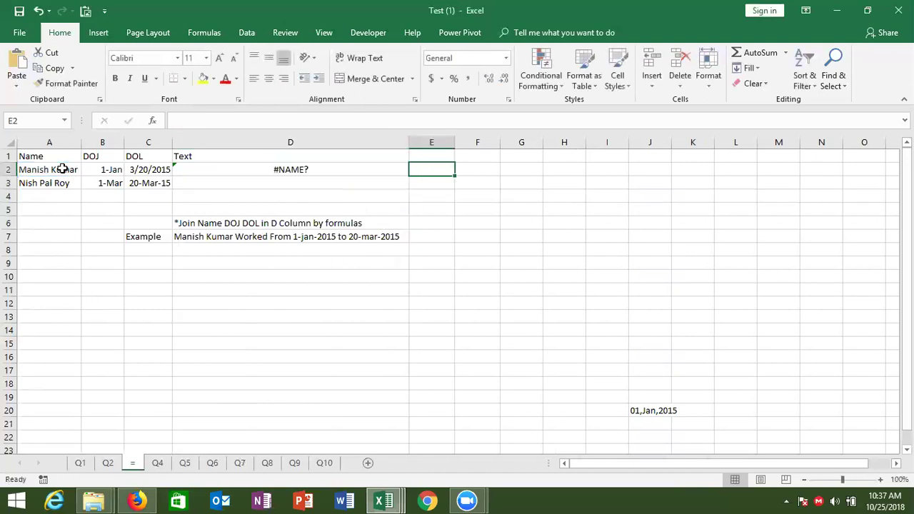
{"action": "key", "text": "Left"}
Add TEXT(B2,"DD-MMM-YYYY") so D2 shows the joining date as 01-Jan-2015.
{"action": "left_click", "coordinate": [364, 120]}
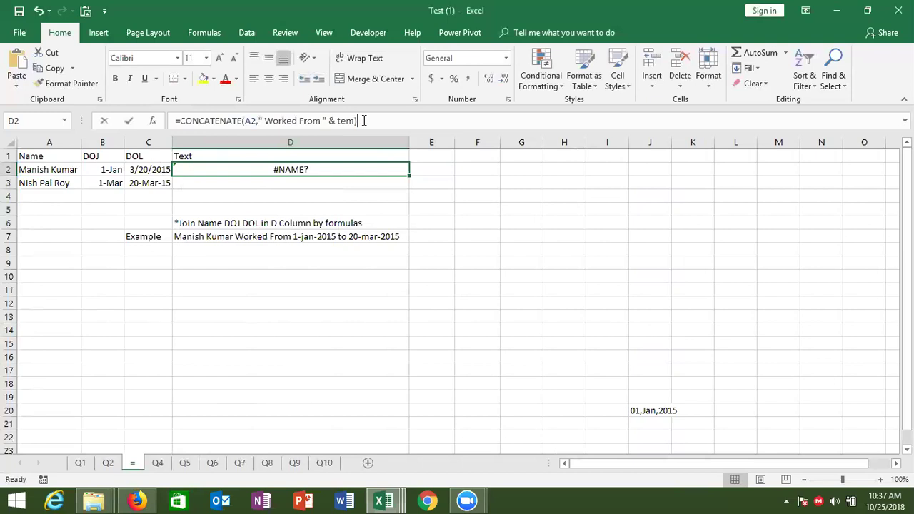
{"action": "key", "text": "BackSpace"}
{"action": "key", "text": "BackSpace"}
{"action": "key", "text": "Tab"}
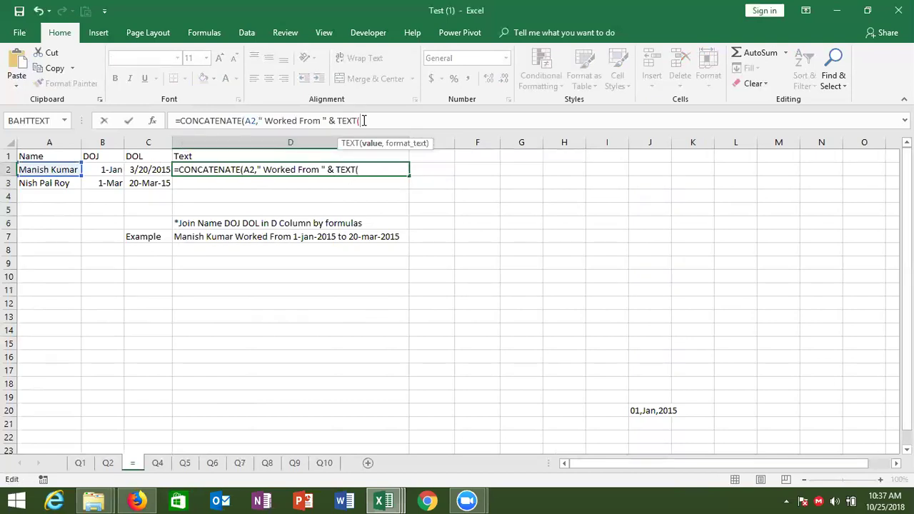
{"action": "left_click", "coordinate": [100, 169]}
{"action": "type", "text": ",\""}
{"action": "type", "text": "HH"}
{"action": "key", "text": "BackSpace"}
{"action": "key", "text": "BackSpace"}
{"action": "type", "text": "DD"}
{"action": "type", "text": "MMM-YYYY\")"}
{"action": "key", "text": "Return"}
{"action": "key", "text": "Return"}
{"action": "key", "text": "Up"}
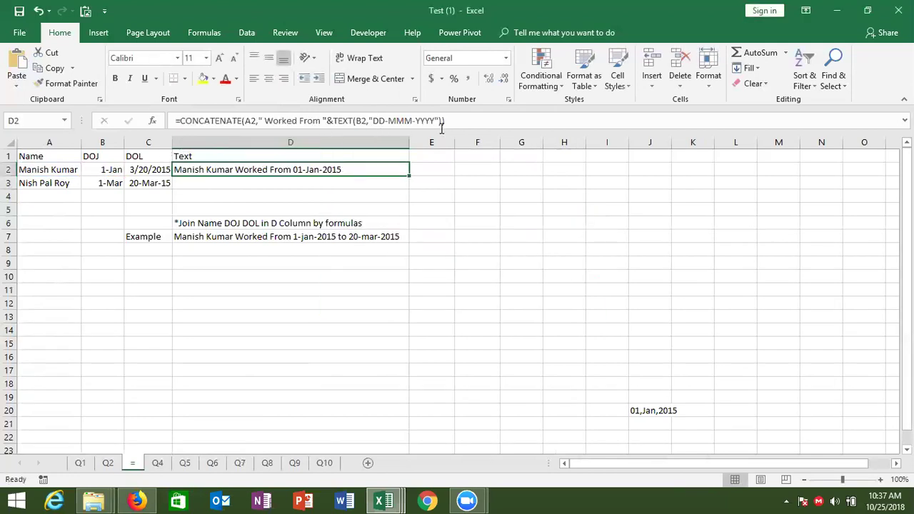
{"action": "left_click", "coordinate": [454, 127]}
{"action": "key", "text": "BackSpace"}
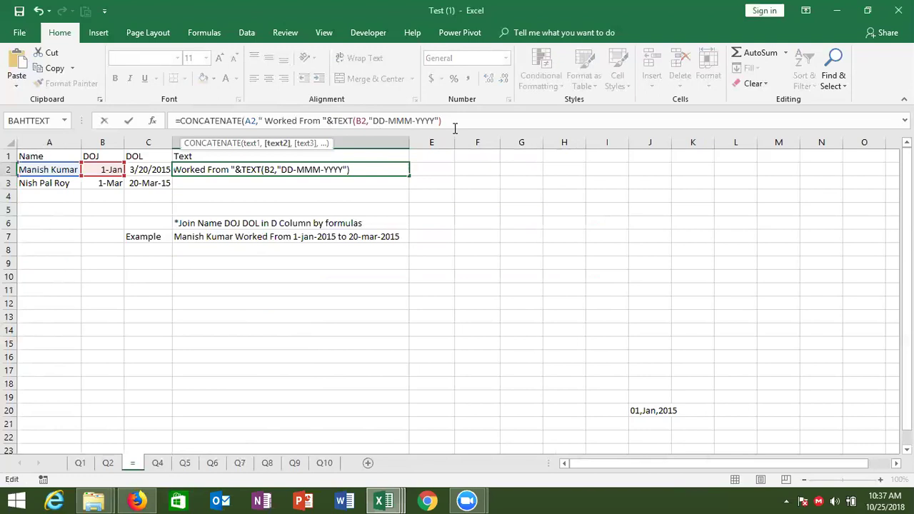
Append " To "&TEXT(C2,"DD-MMM-YYYY") to D2's formula and fill it into D3.
{"action": "type", "text": "& T"}
{"action": "key", "text": "BackSpace"}
{"action": "type", "text": "\"To"}
{"action": "key", "text": "BackSpace"}
{"action": "key", "text": "BackSpace"}
{"action": "type", "text": "To \" &"}
{"action": "type", "text": " TE"}
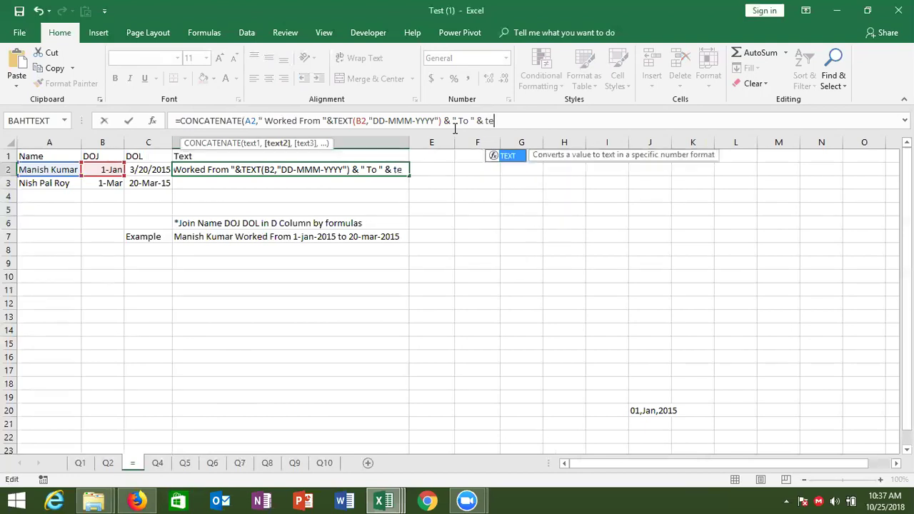
{"action": "key", "text": "Tab"}
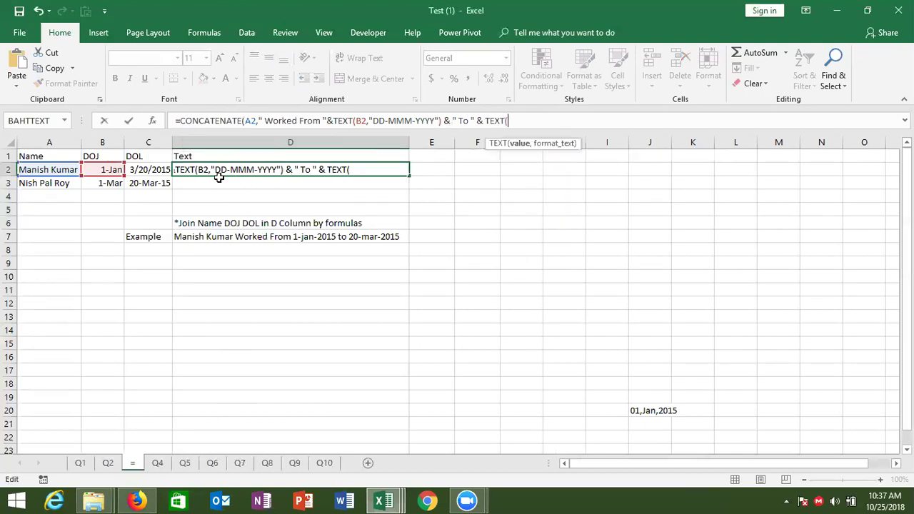
{"action": "left_click", "coordinate": [150, 169]}
{"action": "type", "text": ",\"DD-MMM-YYYY\")"}
{"action": "key", "text": "Return"}
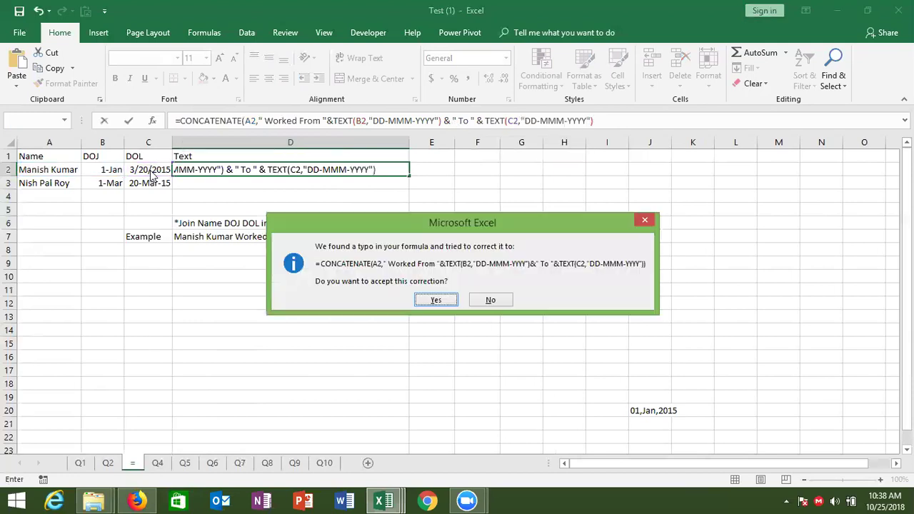
{"action": "key", "text": "Return"}
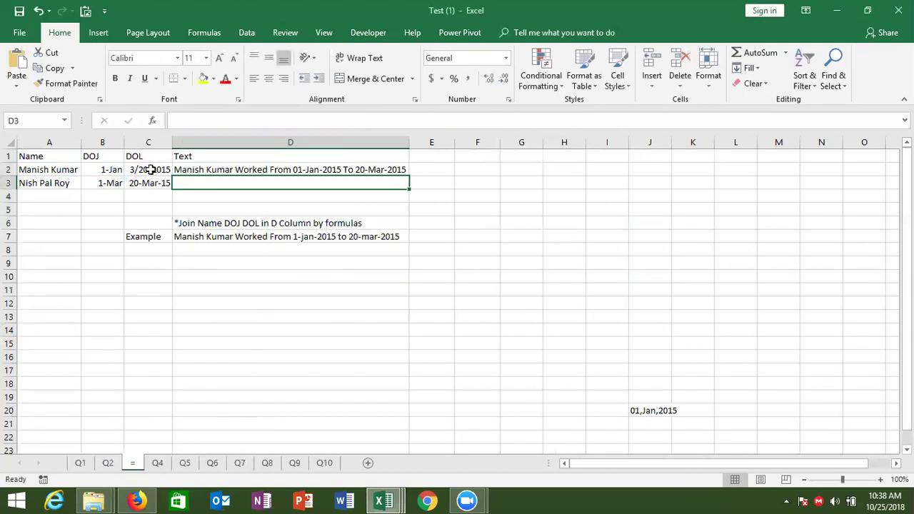
{"action": "key", "text": "ctrl+d"}
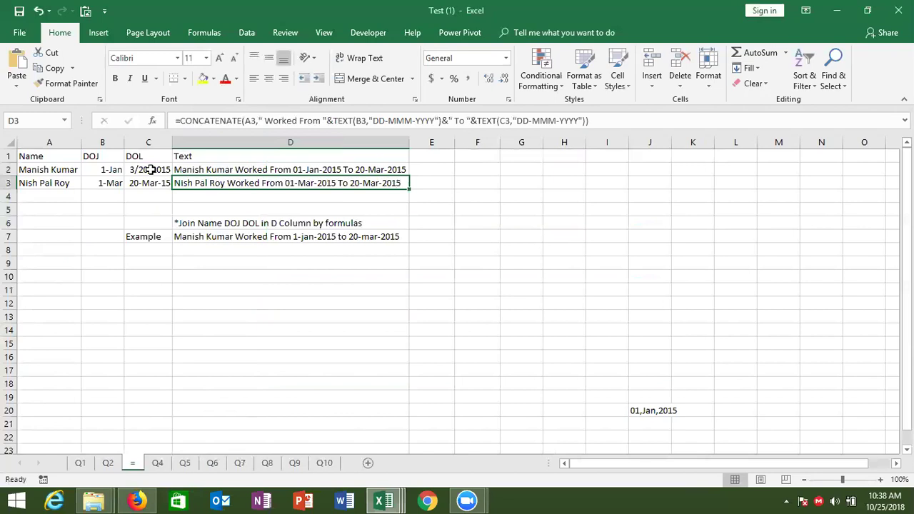
Rename the sheet to Q3 and move on to sheet Q4.
{"action": "left_click", "coordinate": [159, 465]}
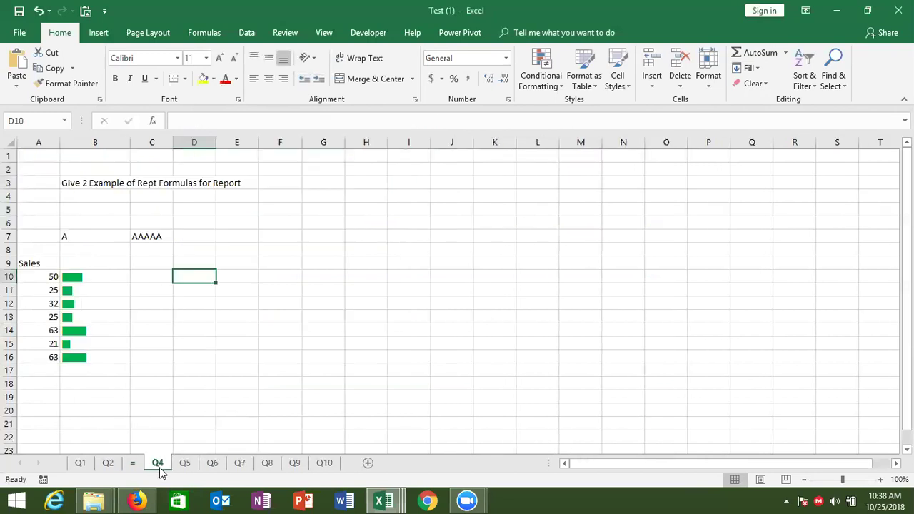
{"action": "double_click", "coordinate": [133, 463]}
{"action": "type", "text": "q"}
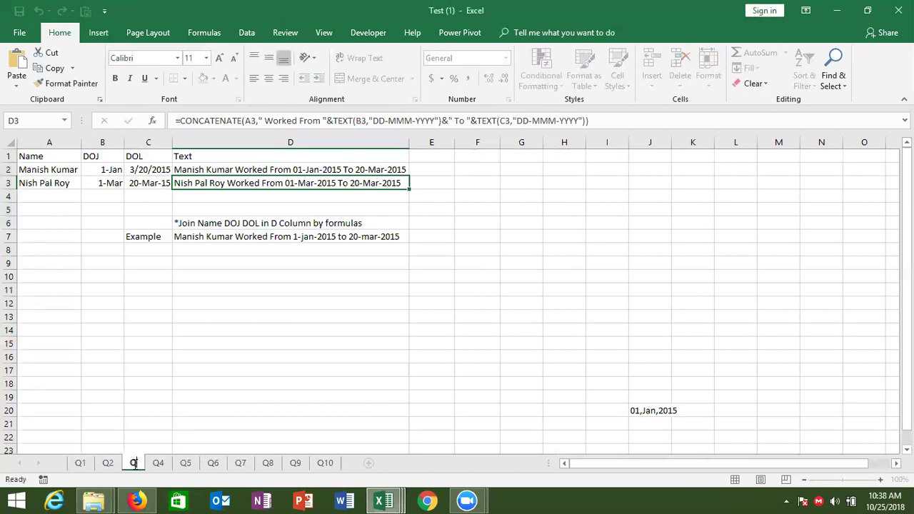
{"action": "type", "text": "3"}
{"action": "key", "text": "Return"}
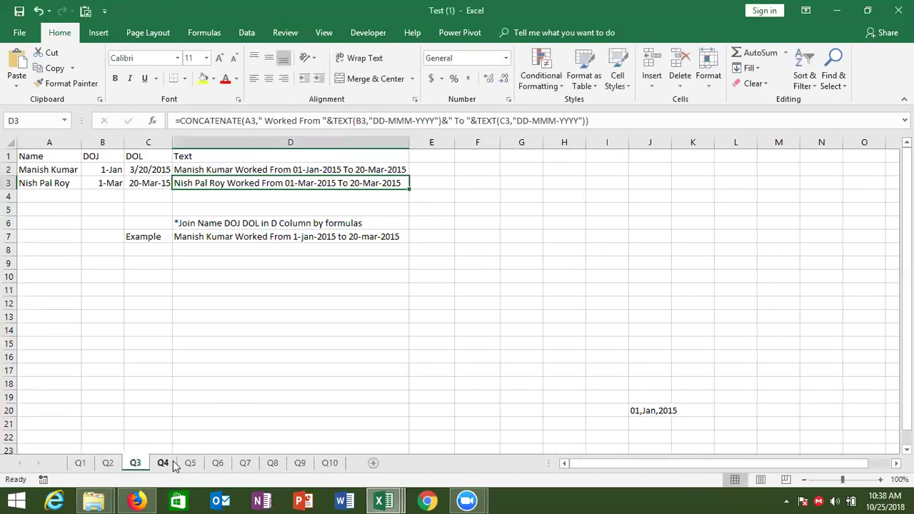
{"action": "double_click", "coordinate": [163, 463]}
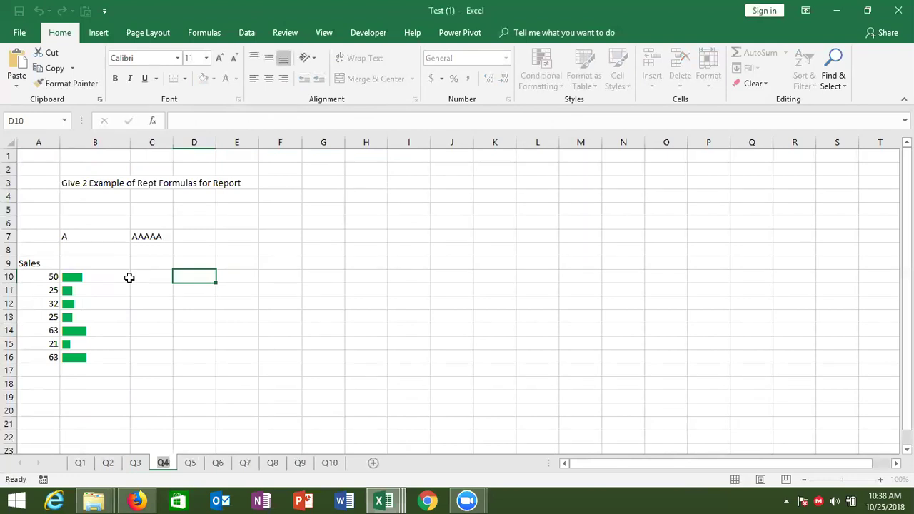
On sheet Q4, copy the Sales figures in A9:A16 into column E starting at E9.
{"action": "type", "text": "Q4"}
{"action": "left_click", "coordinate": [36, 284]}
{"action": "left_click", "coordinate": [43, 266]}
{"action": "key", "text": "ctrl+shift+Down"}
{"action": "key", "text": "ctrl+c"}
{"action": "key", "text": "Right"}
{"action": "key", "text": "Right"}
{"action": "key", "text": "Right"}
{"action": "key", "text": "Right"}
{"action": "key", "text": "Down"}
{"action": "key", "text": "Up"}
{"action": "key", "text": "ctrl+v"}
{"action": "key", "text": "Right"}
{"action": "key", "text": "Up"}
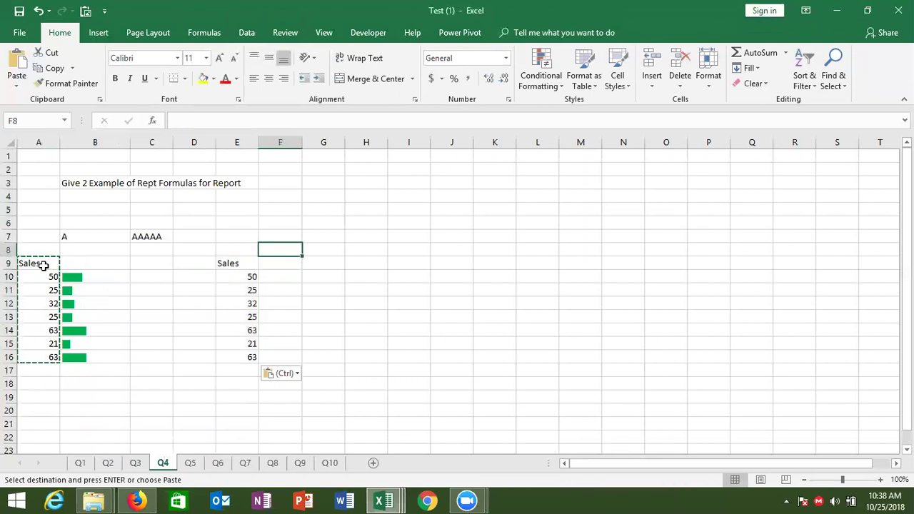
{"action": "key", "text": "Left"}
{"action": "key", "text": "Left"}
{"action": "key", "text": "Left"}
{"action": "key", "text": "Up"}
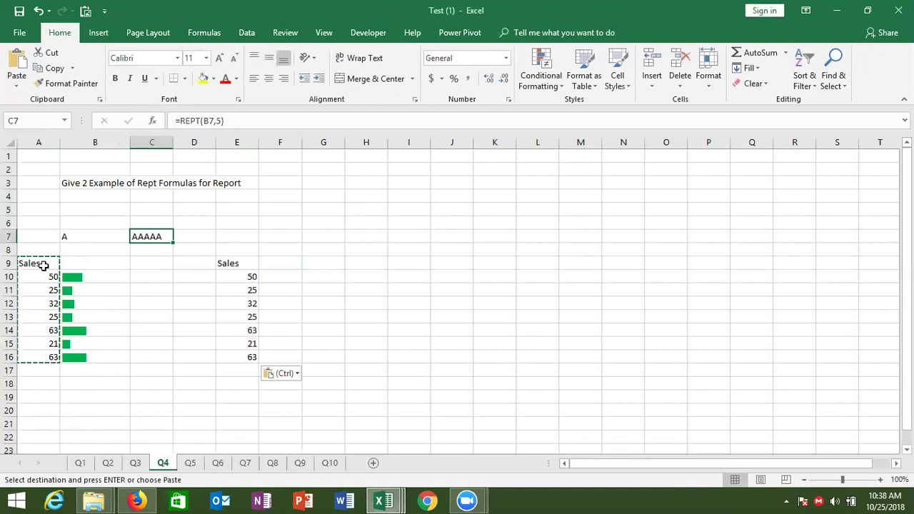
Inspect the text and repeat-count arguments of the REPT example formula in C7, leaving it unchanged.
{"action": "double_click", "coordinate": [161, 236]}
{"action": "double_click", "coordinate": [168, 236]}
{"action": "left_click", "coordinate": [177, 236]}
{"action": "key", "text": "Escape"}
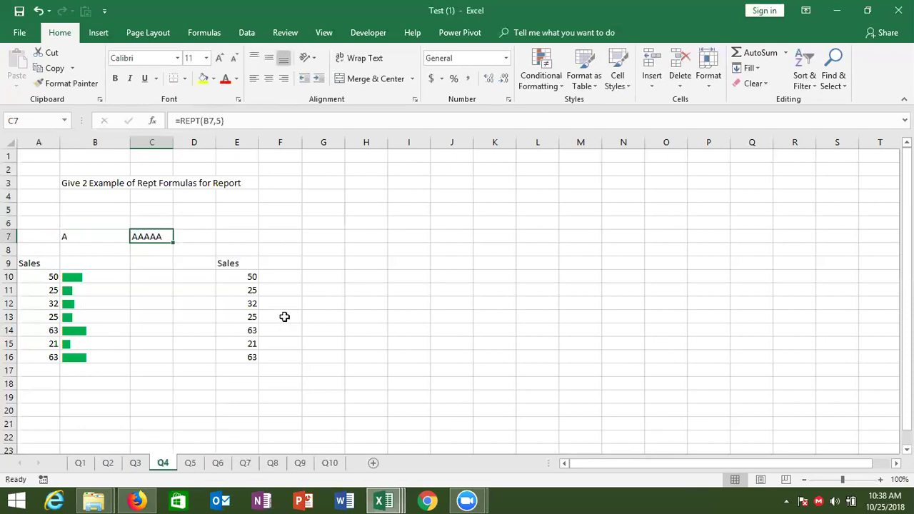
Enter =REPT("|",E10) in F10 to draw a pipe bar for the first sales value.
{"action": "left_click", "coordinate": [275, 276]}
{"action": "type", "text": "="}
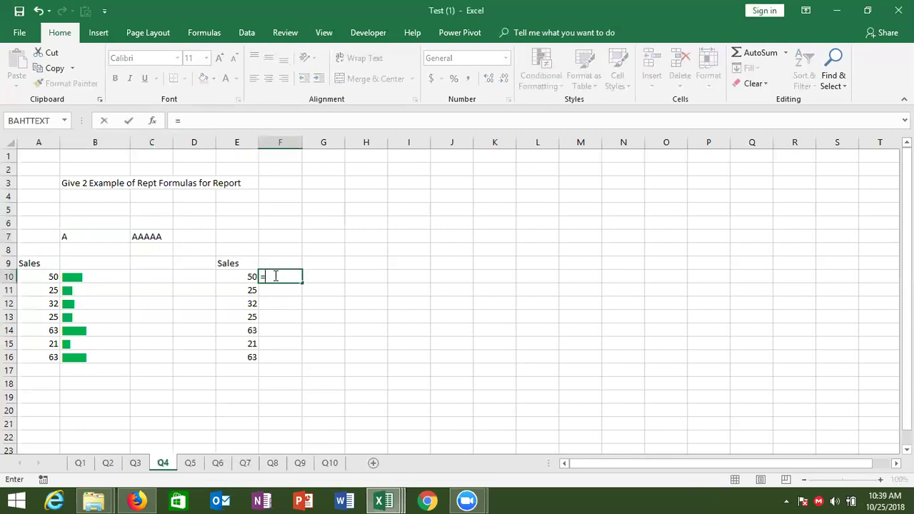
{"action": "type", "text": "re"}
{"action": "key", "text": "Down"}
{"action": "key", "text": "Down"}
{"action": "key", "text": "Tab"}
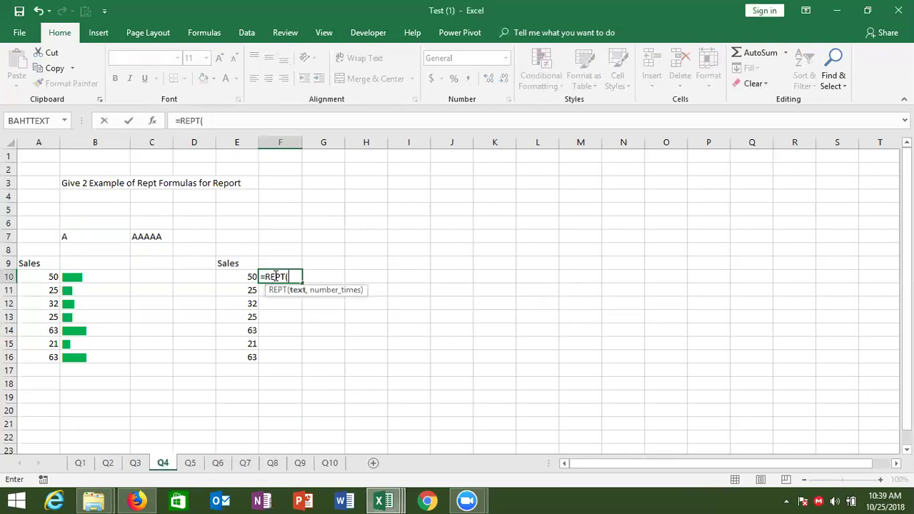
{"action": "type", "text": "\"|\""}
{"action": "type", "text": ","}
{"action": "left_click", "coordinate": [249, 277]}
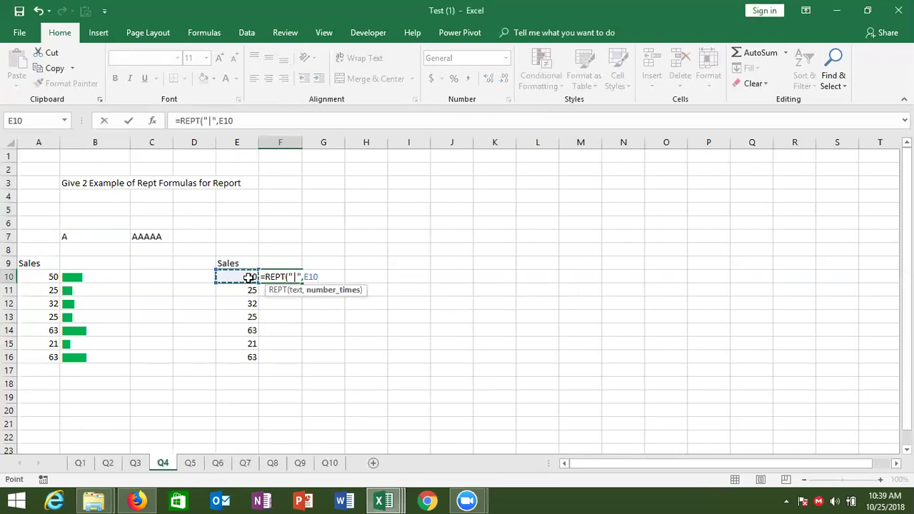
{"action": "key", "text": "Return"}
Fill the bar formula down F10:F16 and compare it with the green bar in B10.
{"action": "key", "text": "Up"}
{"action": "key", "text": "Left"}
{"action": "key", "text": "ctrl+Down"}
{"action": "key", "text": "Right"}
{"action": "key", "text": "ctrl+shift+Up"}
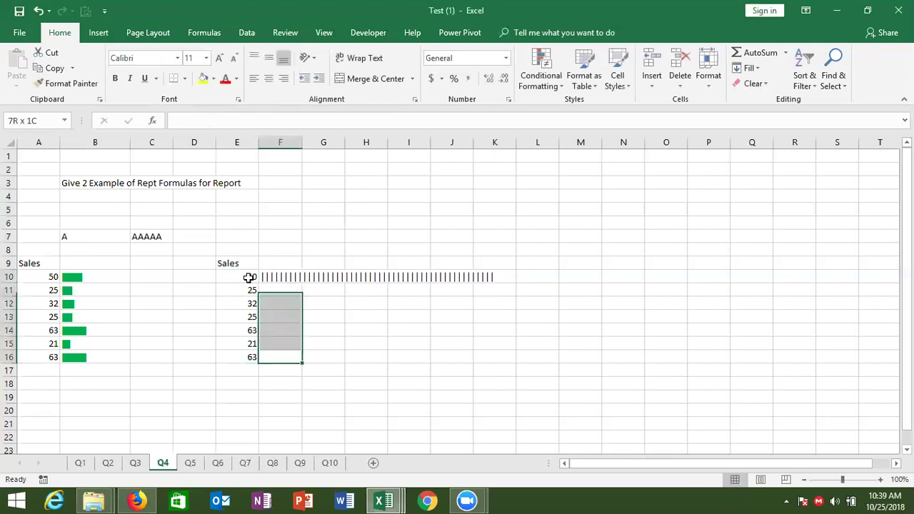
{"action": "key", "text": "ctrl+d"}
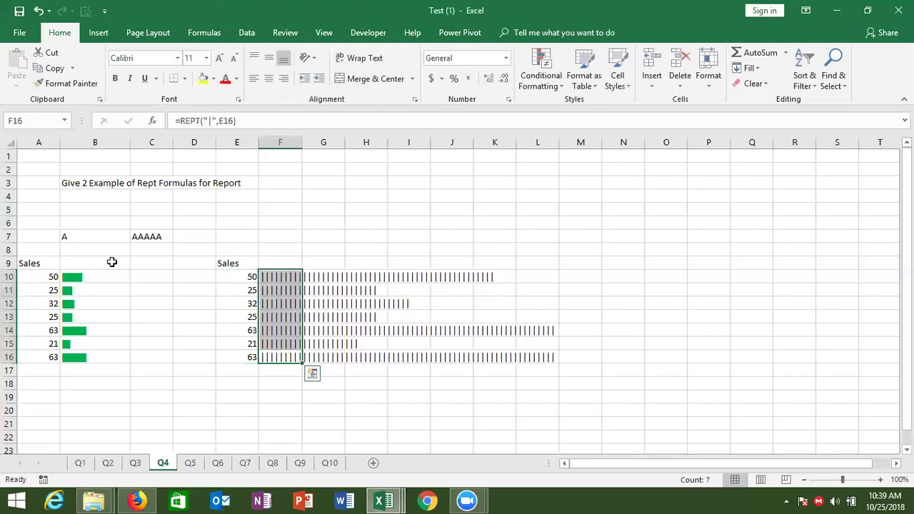
{"action": "left_click", "coordinate": [73, 277]}
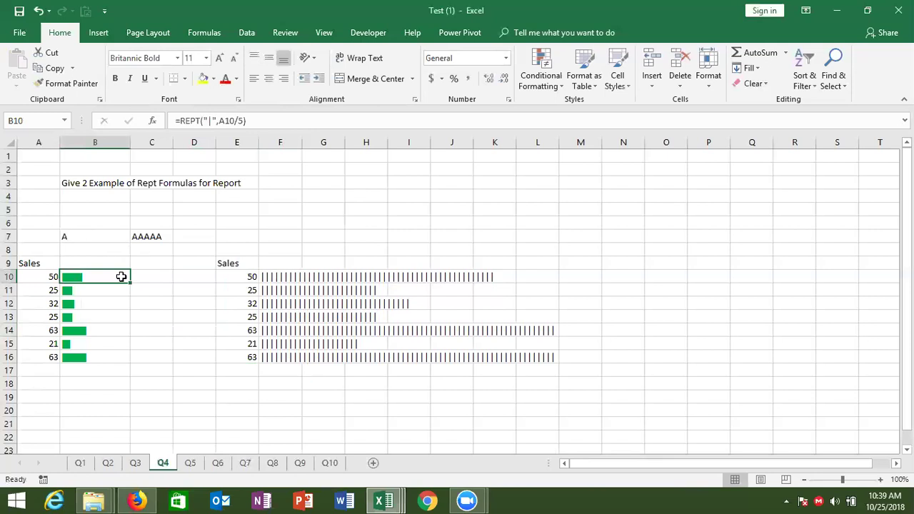
{"action": "left_click", "coordinate": [270, 278]}
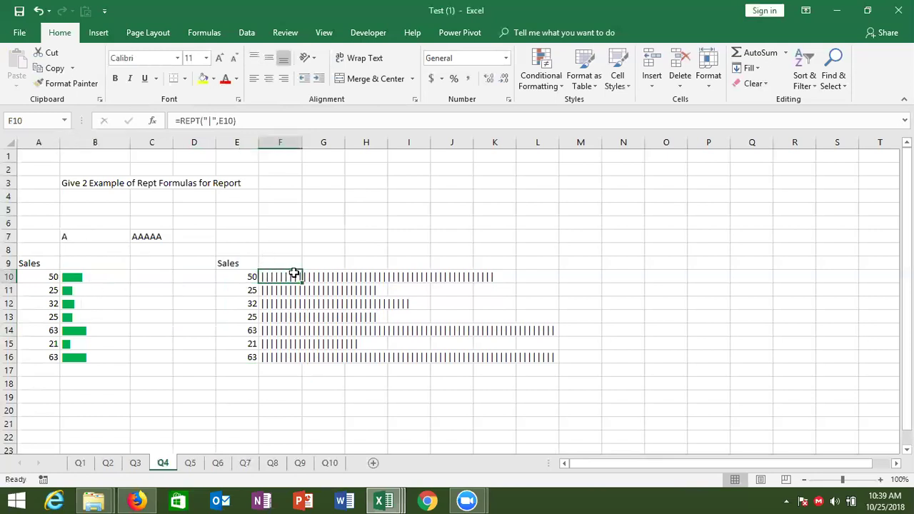
{"action": "left_click_drag", "start_coordinate": [286, 277], "coordinate": [276, 355]}
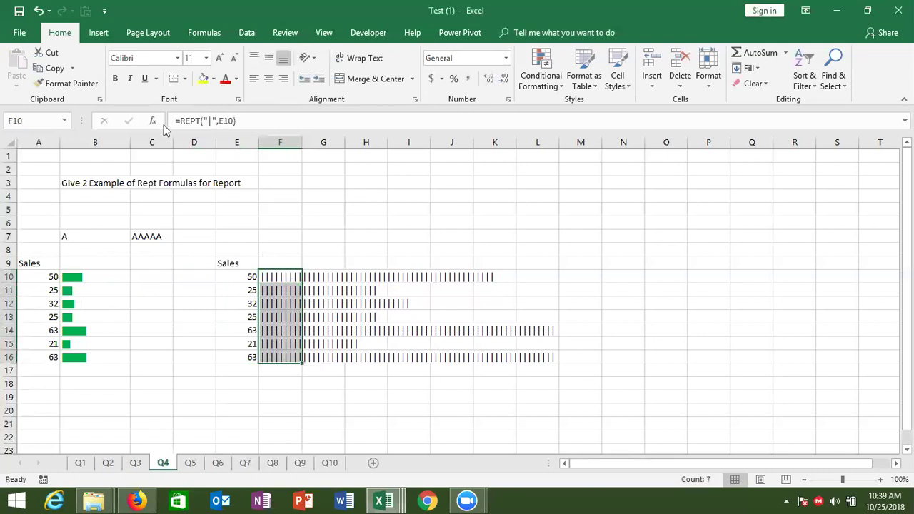
Set the bar cells F10:F16 to the Britannic Bold font.
{"action": "left_click", "coordinate": [177, 58]}
{"action": "left_click_drag", "start_coordinate": [292, 93], "coordinate": [292, 115]}
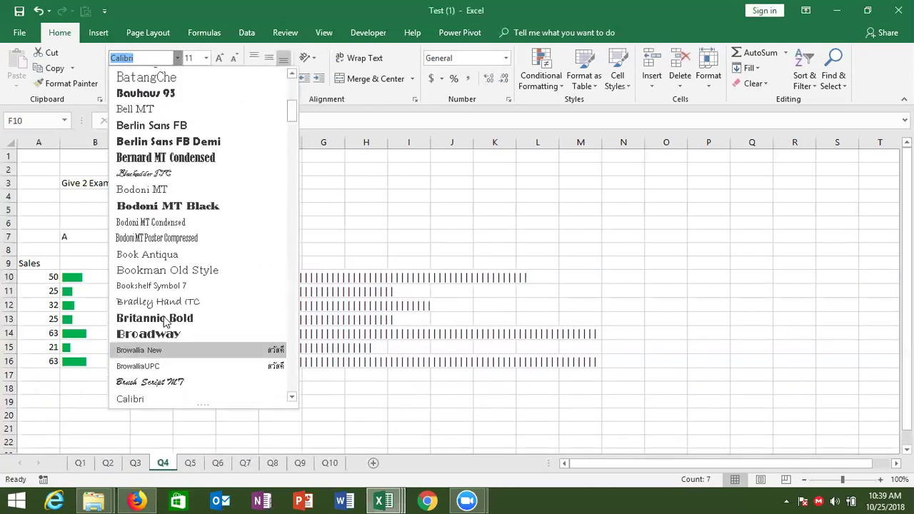
{"action": "left_click", "coordinate": [163, 320]}
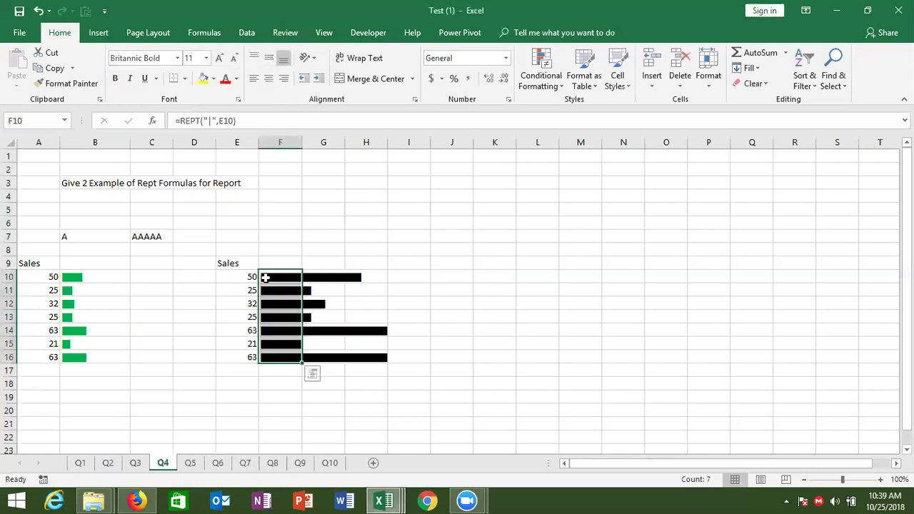
{"action": "left_click", "coordinate": [347, 299]}
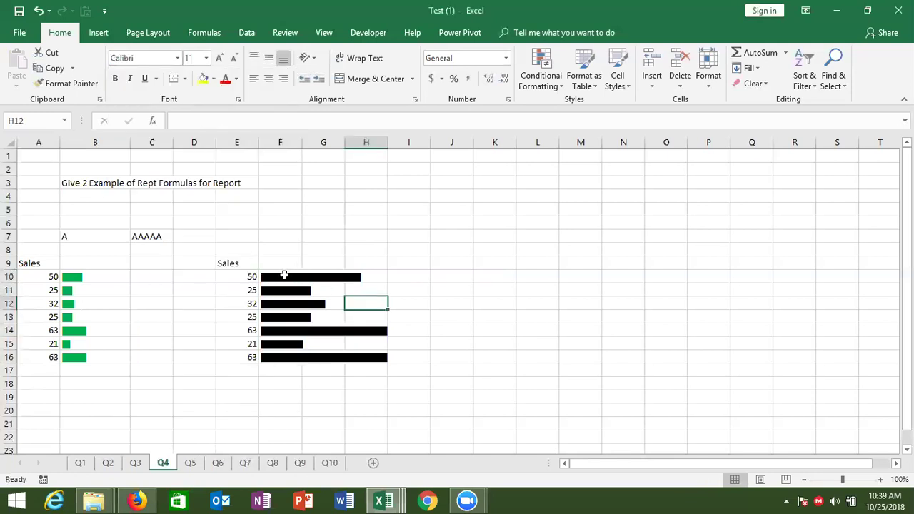
{"action": "left_click", "coordinate": [284, 276]}
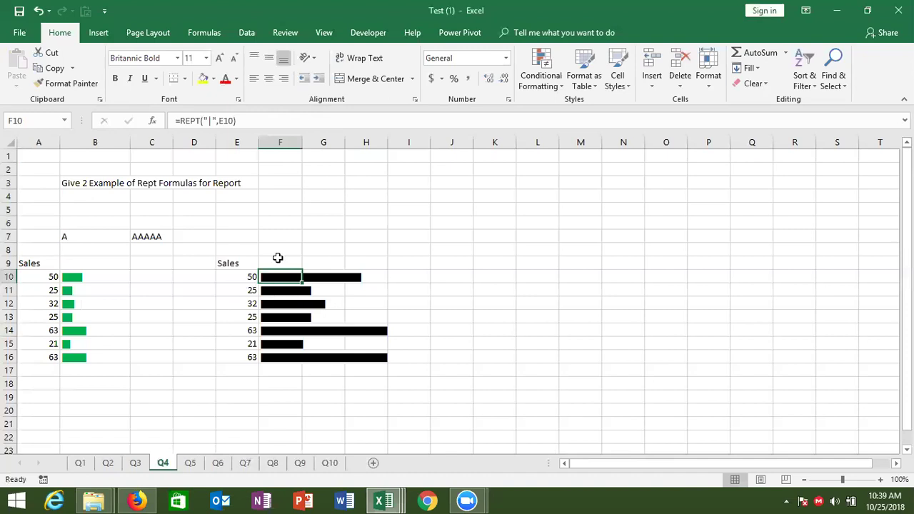
Change F10 to =REPT("|",E10/5), fill it down to F16, and colour the bars green.
{"action": "left_click", "coordinate": [257, 143]}
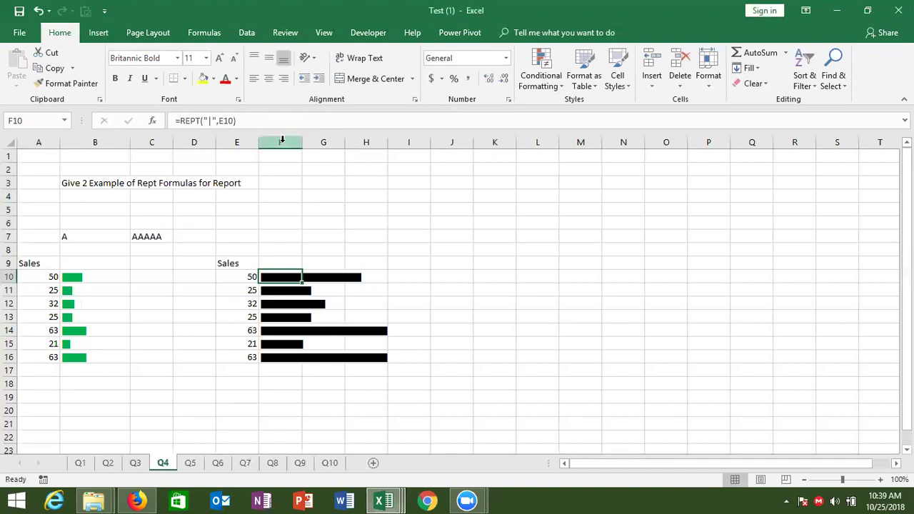
{"action": "left_click", "coordinate": [232, 120]}
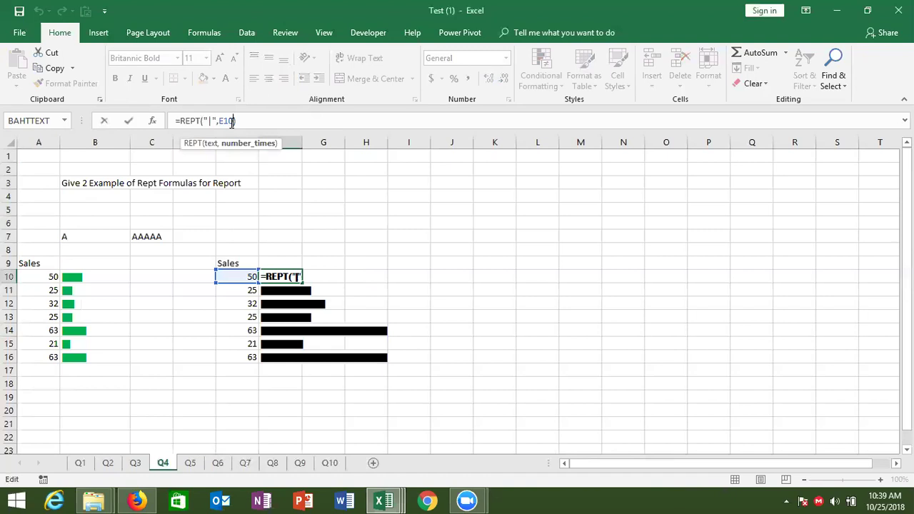
{"action": "type", "text": "/5"}
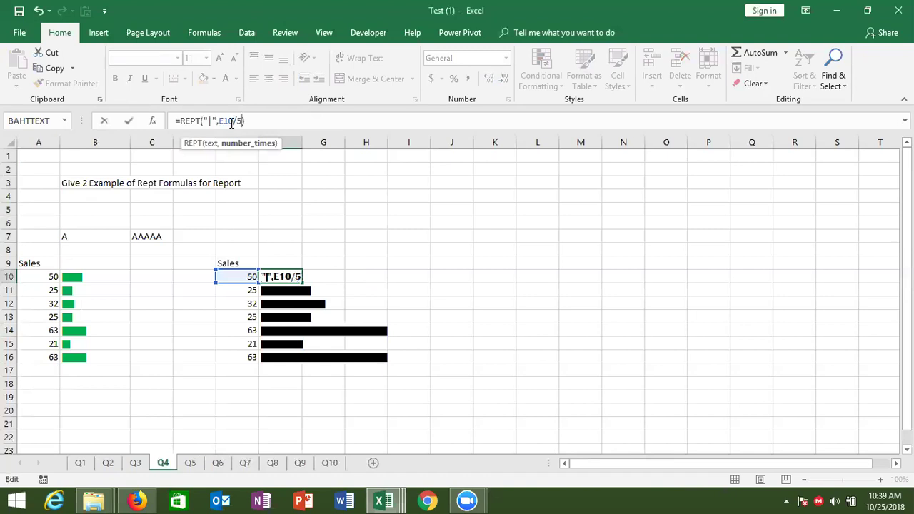
{"action": "key", "text": "Return"}
{"action": "key", "text": "Up"}
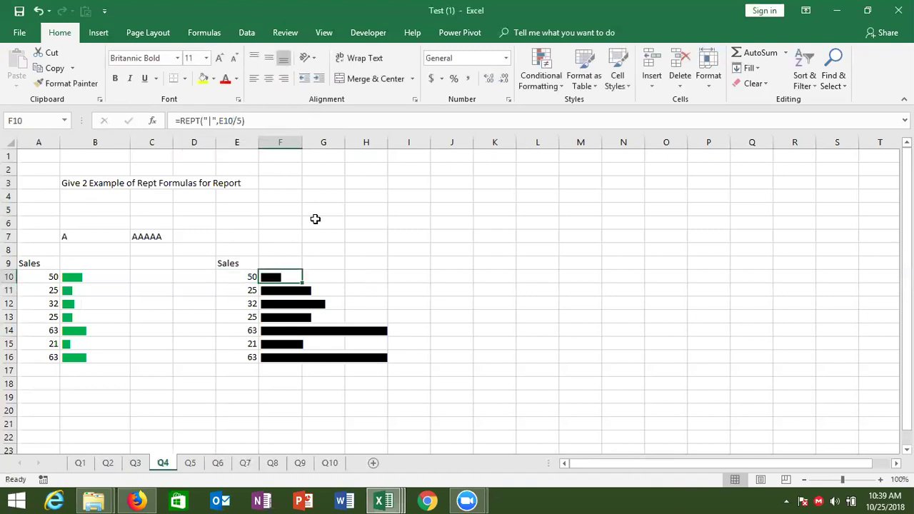
{"action": "double_click", "coordinate": [301, 284]}
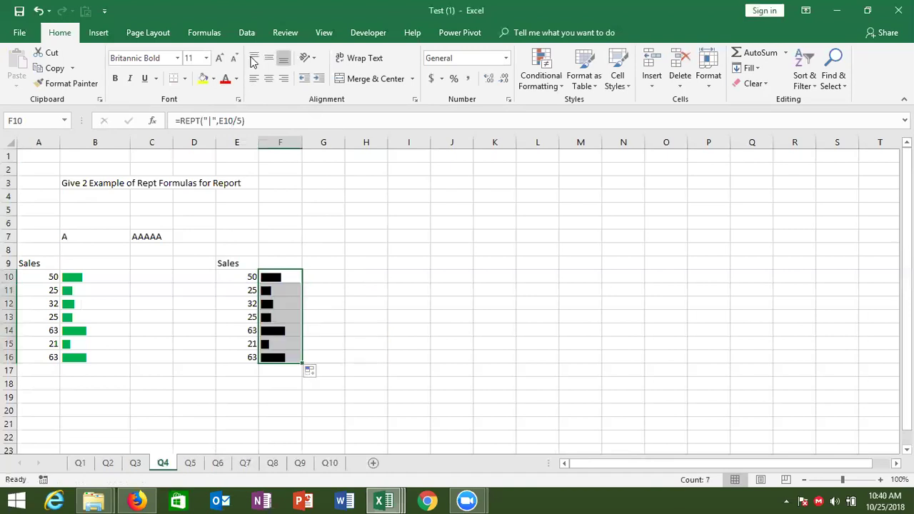
{"action": "left_click", "coordinate": [236, 81]}
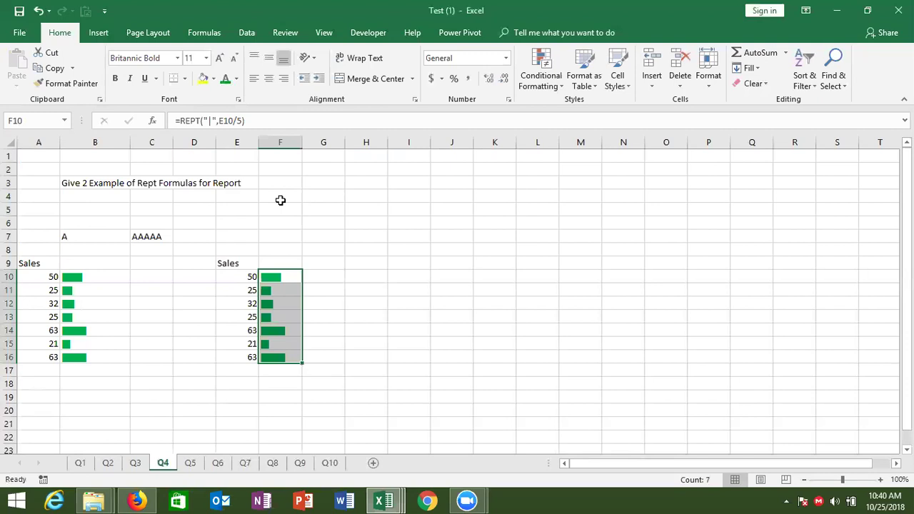
On sheet Q5, enter =VALUE(A1) in B1 and =NUMBERVALUE(A2) in B2.
{"action": "left_click", "coordinate": [192, 464]}
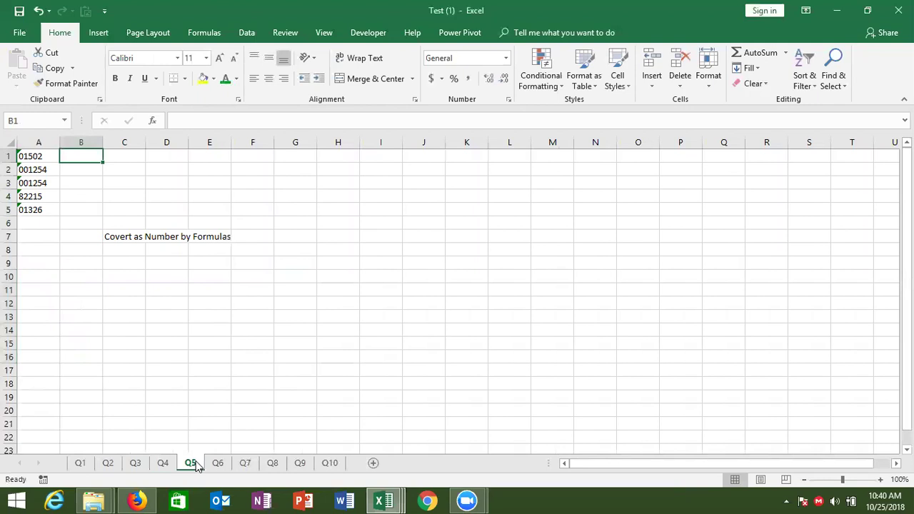
{"action": "type", "text": "=vl"}
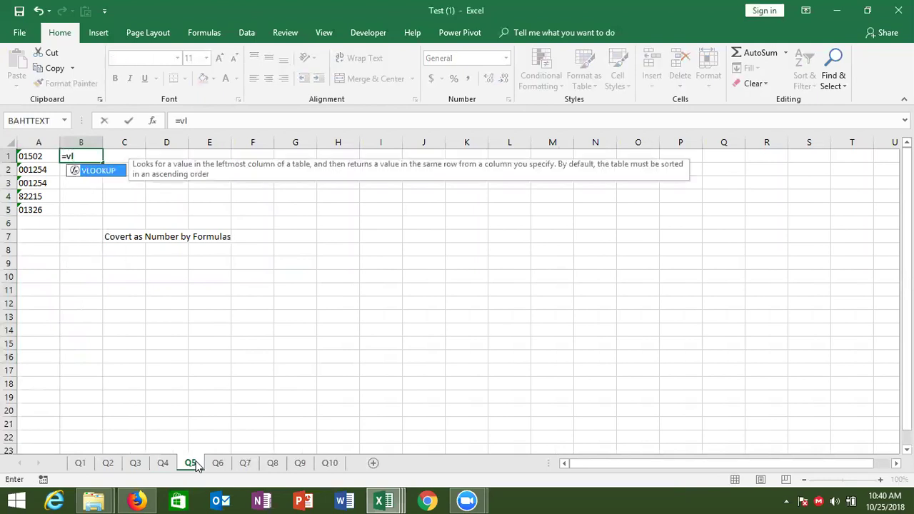
{"action": "key", "text": "BackSpace"}
{"action": "key", "text": "Tab"}
{"action": "key", "text": "Left"}
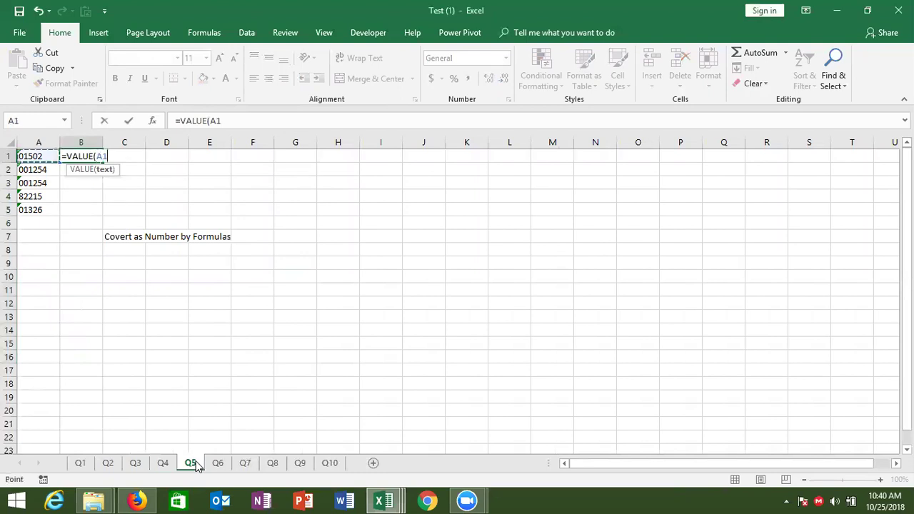
{"action": "key", "text": "Return"}
{"action": "type", "text": "=ng"}
{"action": "key", "text": "BackSpace"}
{"action": "type", "text": "u"}
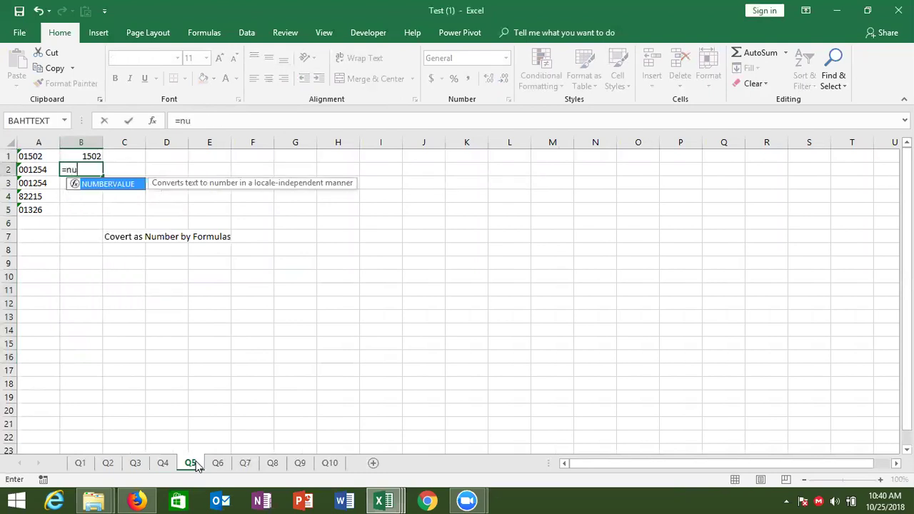
{"action": "key", "text": "Tab"}
{"action": "key", "text": "Left"}
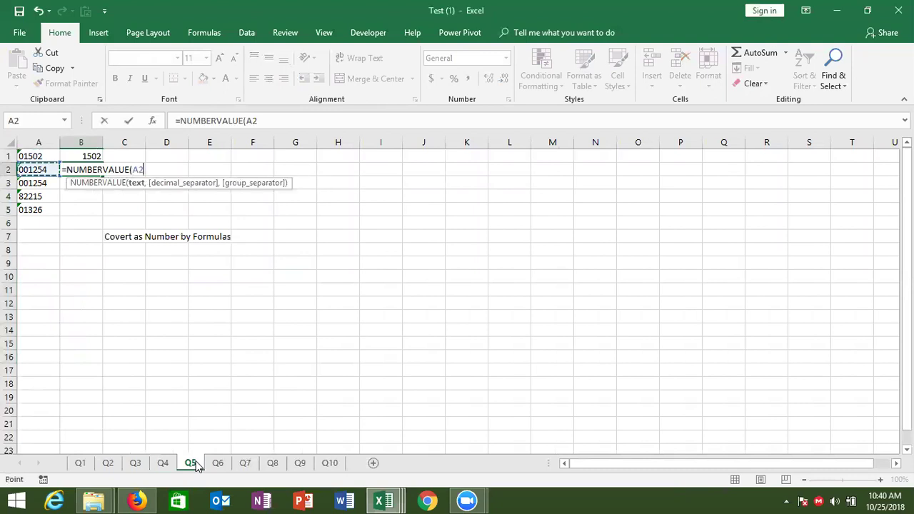
{"action": "key", "text": "Return"}
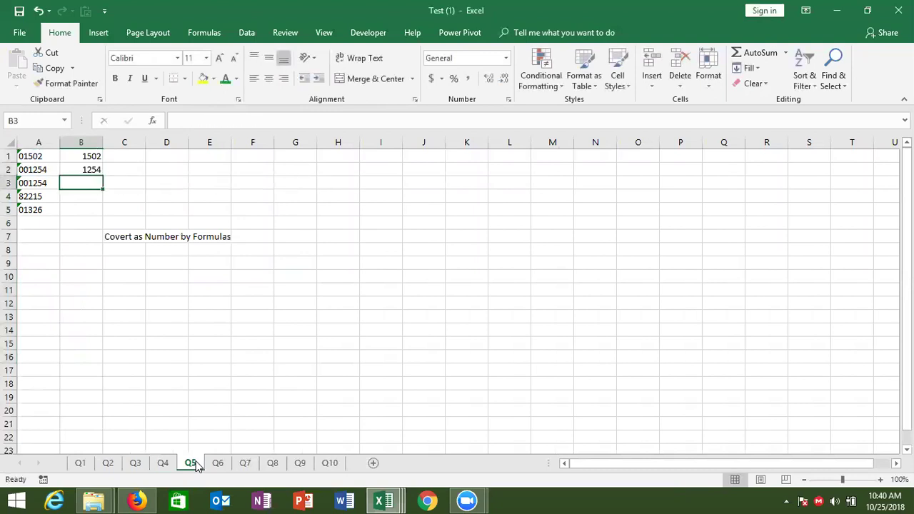
Convert the remaining codes with =A3*1 in B3 and =A4+0 in B4.
{"action": "type", "text": "="}
{"action": "key", "text": "Left"}
{"action": "type", "text": "*1"}
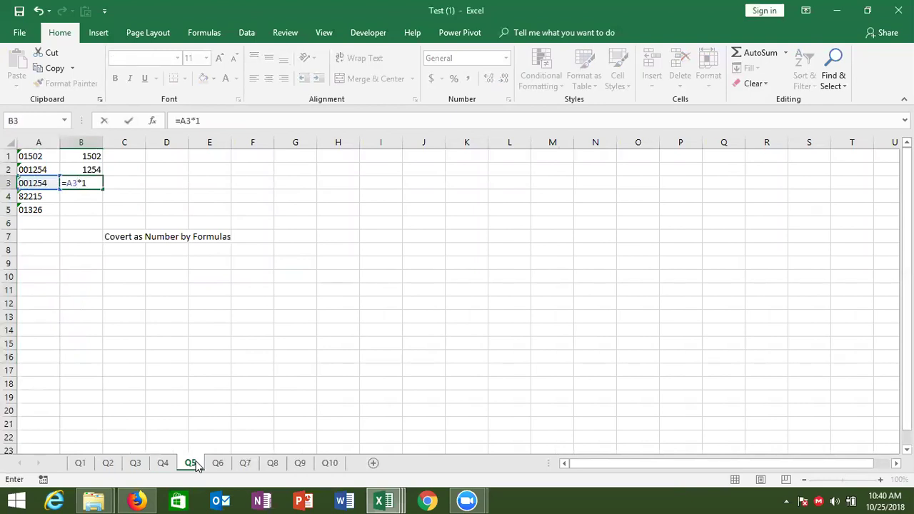
{"action": "key", "text": "Return"}
{"action": "type", "text": "="}
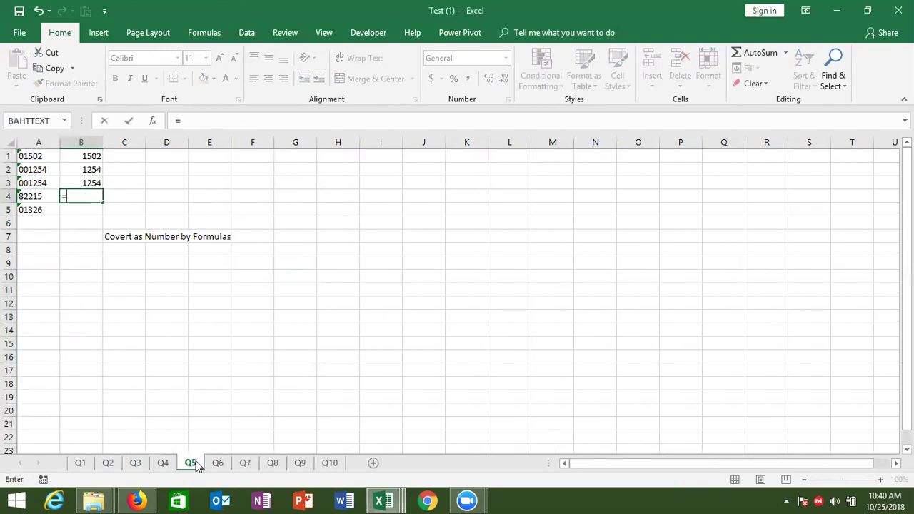
{"action": "key", "text": "Left"}
{"action": "type", "text": "+0"}
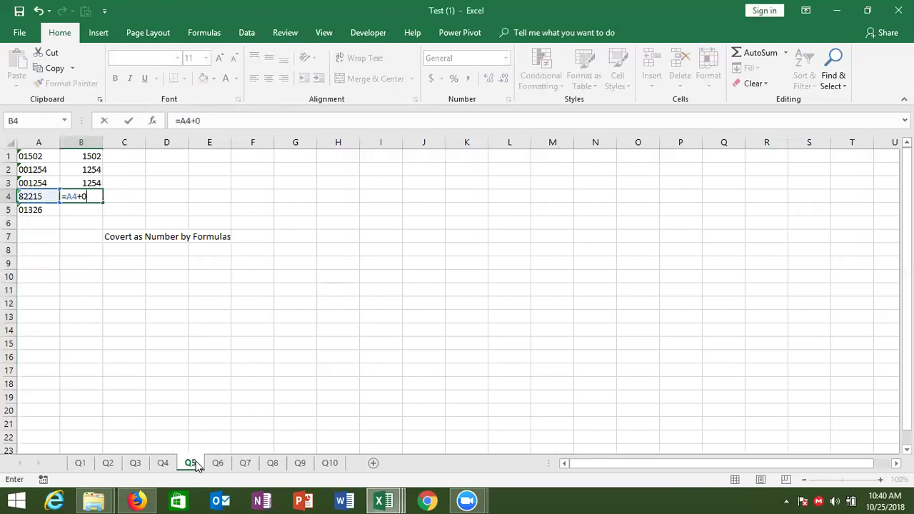
{"action": "key", "text": "Return"}
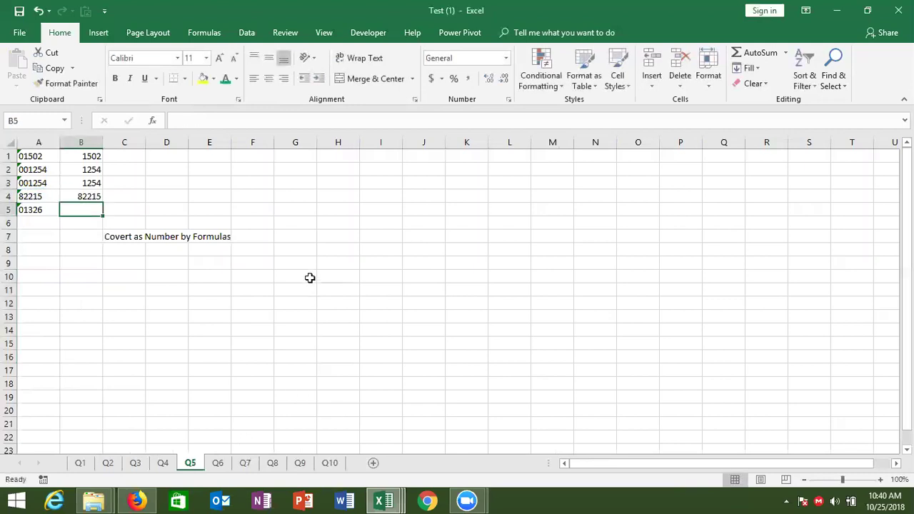
Store 0325 as text in G4 and turn it into 325 with =G4*1 in H4.
{"action": "left_click", "coordinate": [293, 193]}
{"action": "type", "text": "'"}
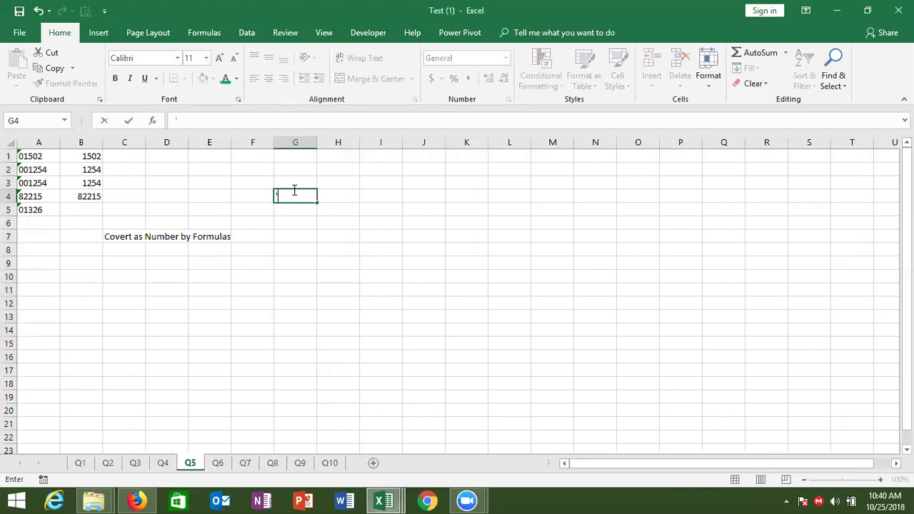
{"action": "type", "text": "0323"}
{"action": "key", "text": "Return"}
{"action": "key", "text": "Up"}
{"action": "key", "text": "Right"}
{"action": "type", "text": "="}
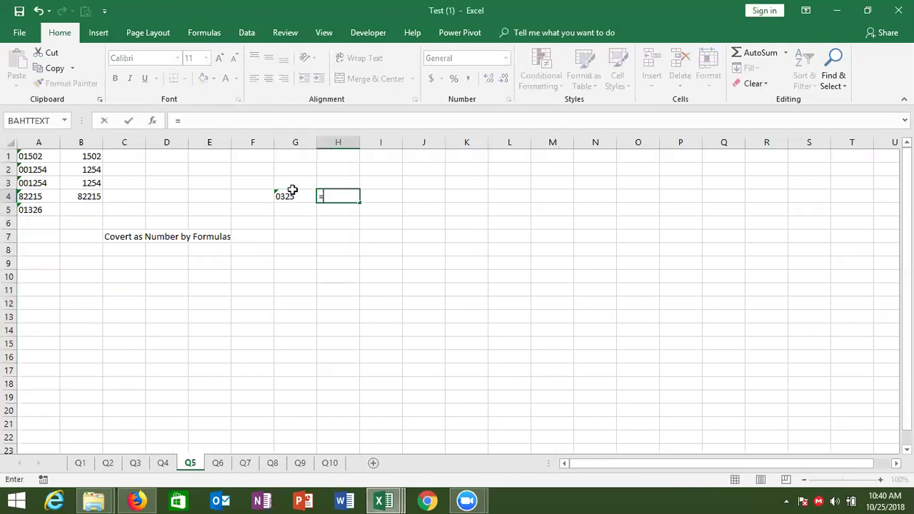
{"action": "left_click", "coordinate": [292, 190]}
{"action": "type", "text": "*1"}
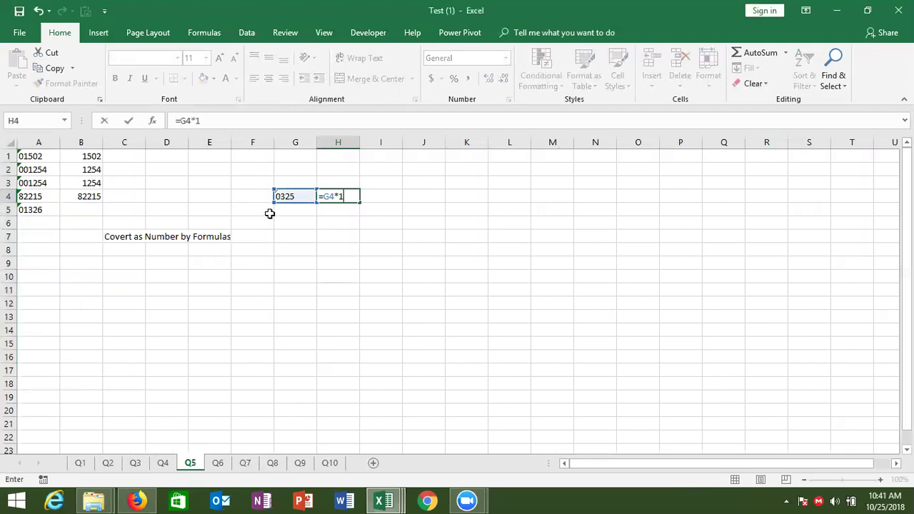
{"action": "key", "text": "Return"}
{"action": "key", "text": "Up"}
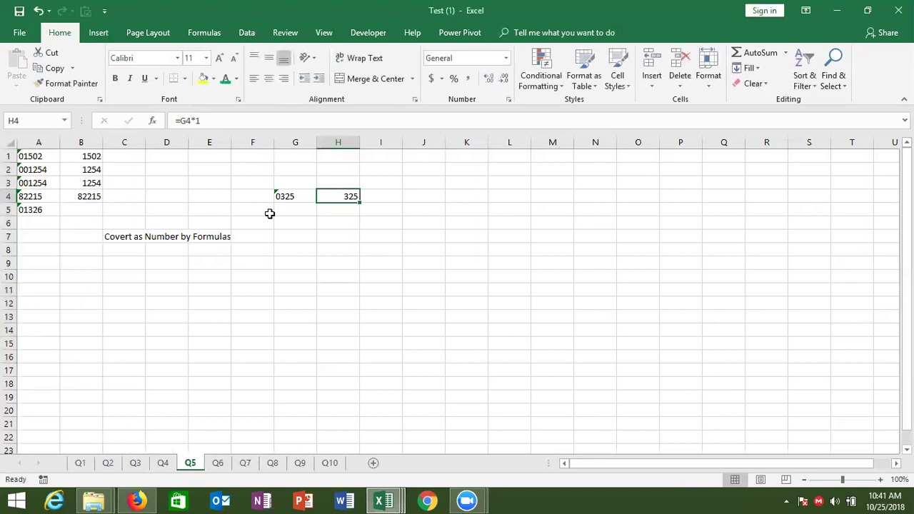
{"action": "left_click", "coordinate": [217, 464]}
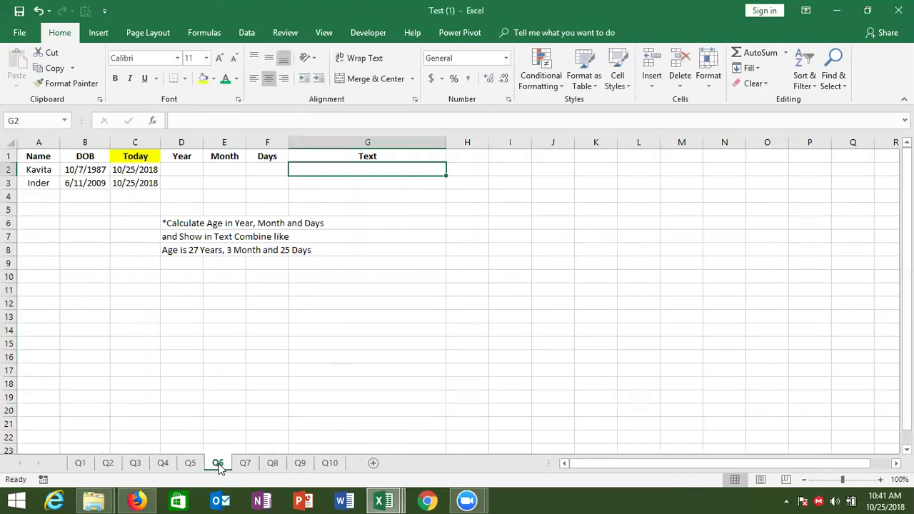
Look over the Q6 age table, ending on cell G2 under the Text heading.
{"action": "mouse_move", "coordinate": [133, 498]}
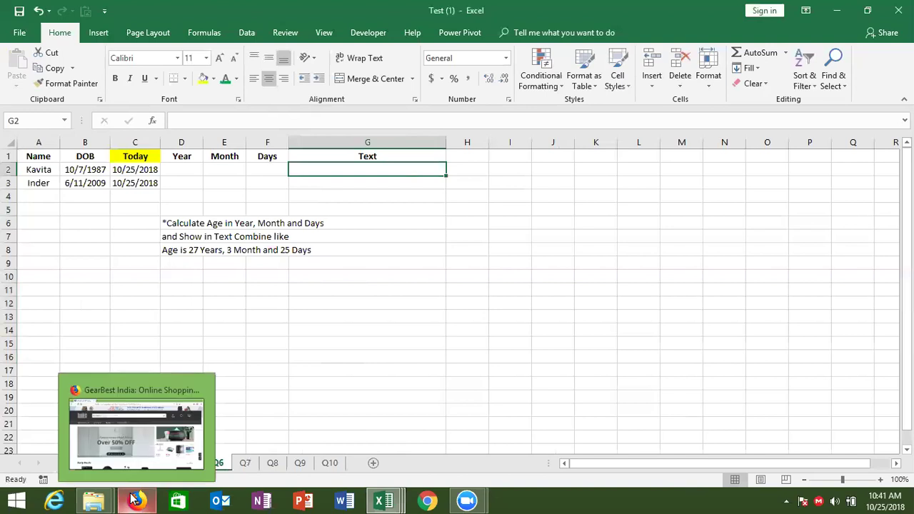
{"action": "left_click", "coordinate": [203, 329]}
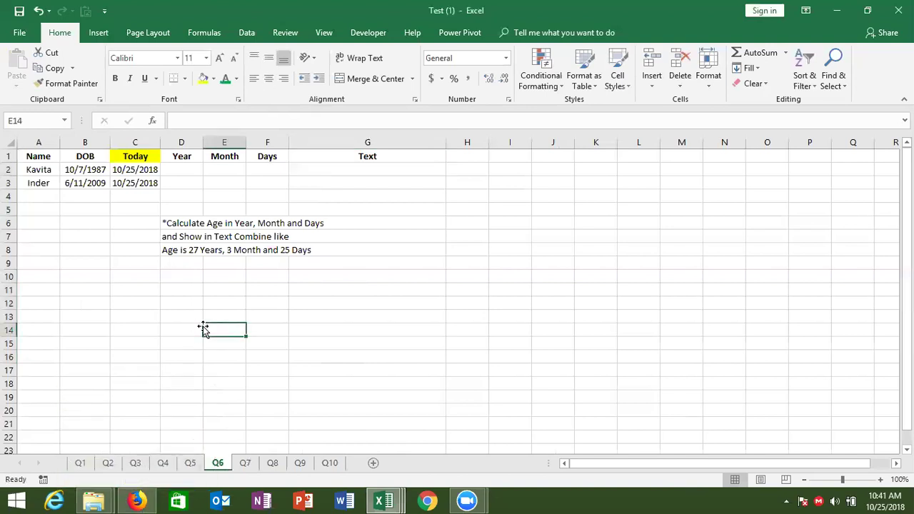
{"action": "left_click", "coordinate": [332, 180]}
{"action": "left_click", "coordinate": [331, 172]}
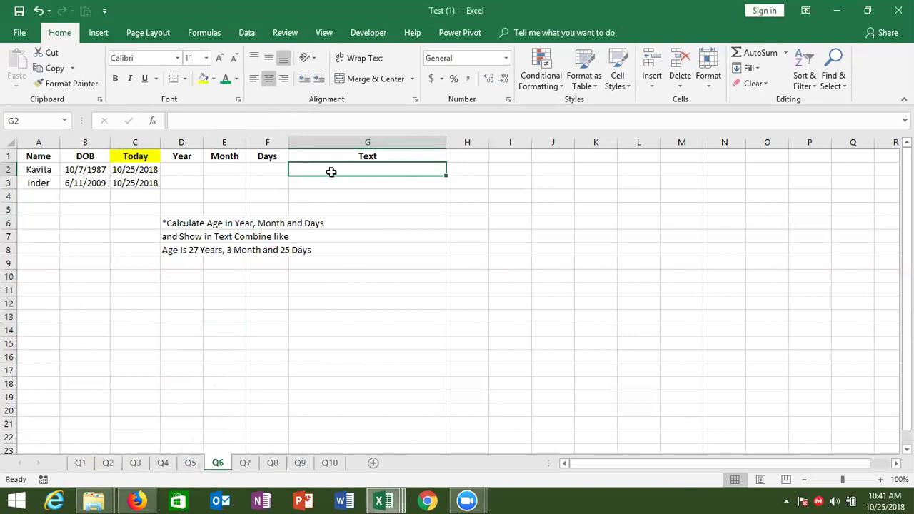
Enter =DATEDIF(B2,C2,"y") in D2 and fill it to D3, giving 31 and 9 years.
{"action": "left_click", "coordinate": [201, 169]}
{"action": "type", "text": "="}
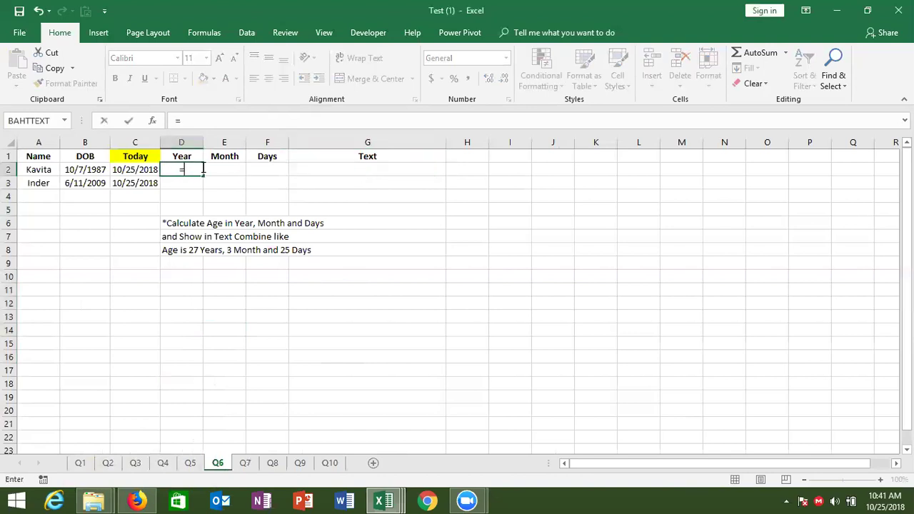
{"action": "type", "text": "datedif("}
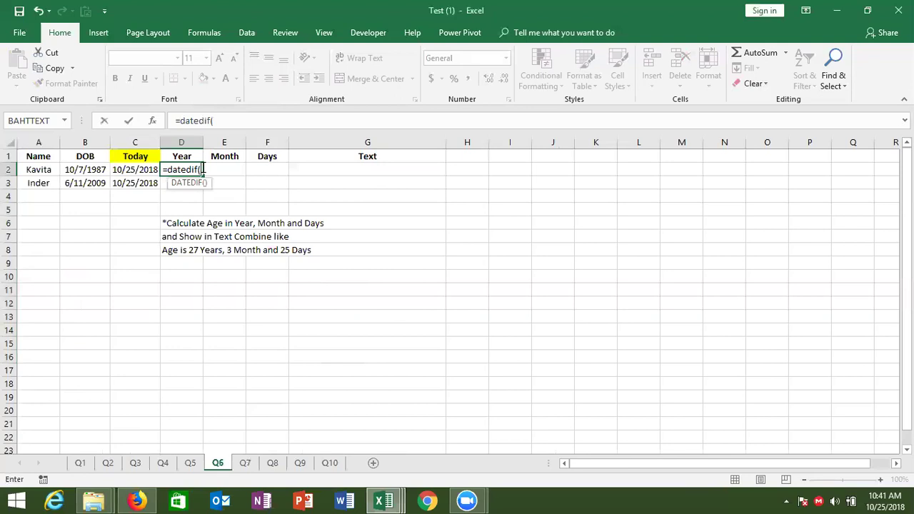
{"action": "left_click", "coordinate": [89, 168]}
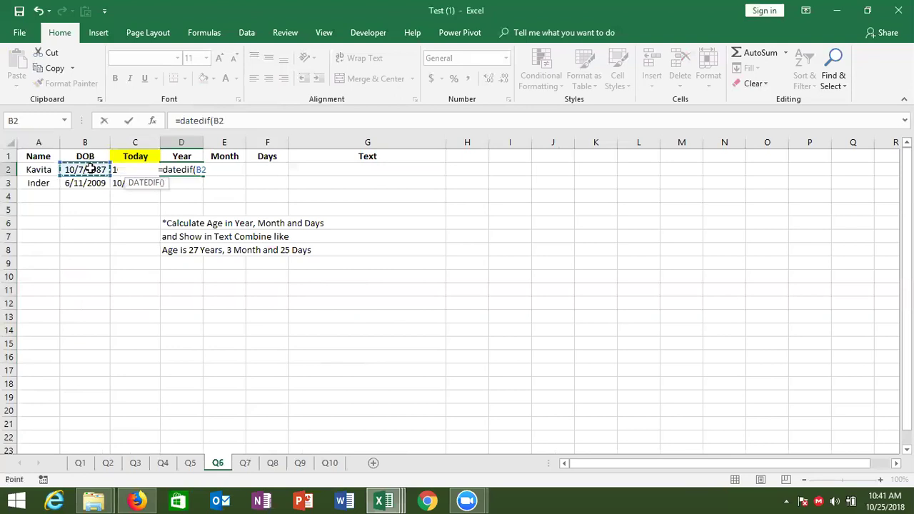
{"action": "type", "text": ","}
{"action": "left_click", "coordinate": [134, 154]}
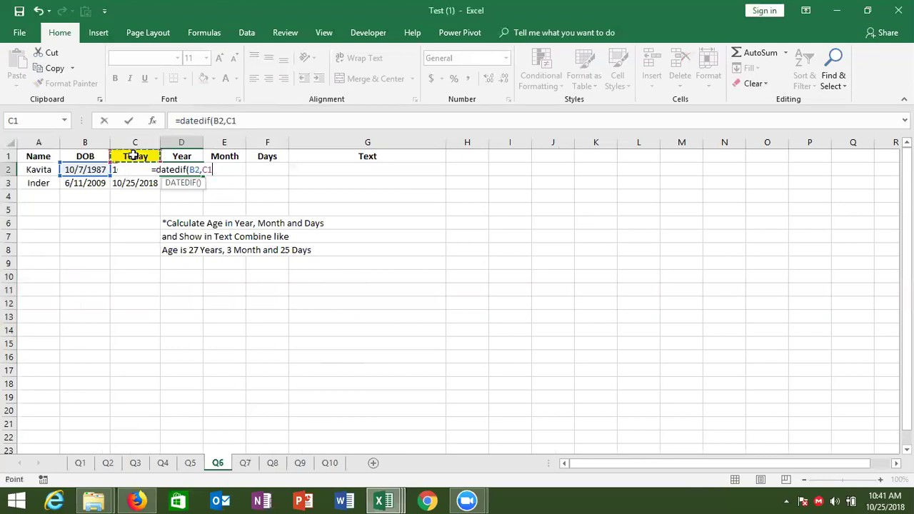
{"action": "key", "text": "Down"}
{"action": "type", "text": ","}
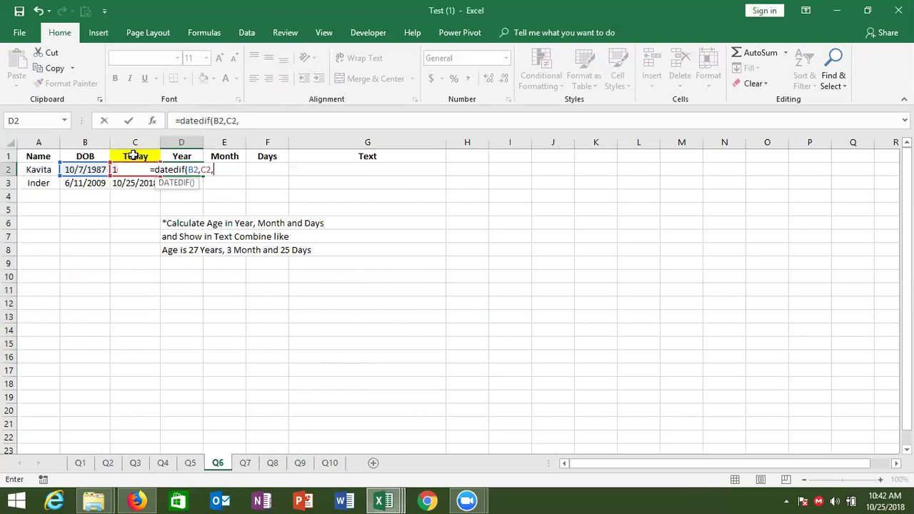
{"action": "type", "text": "\""}
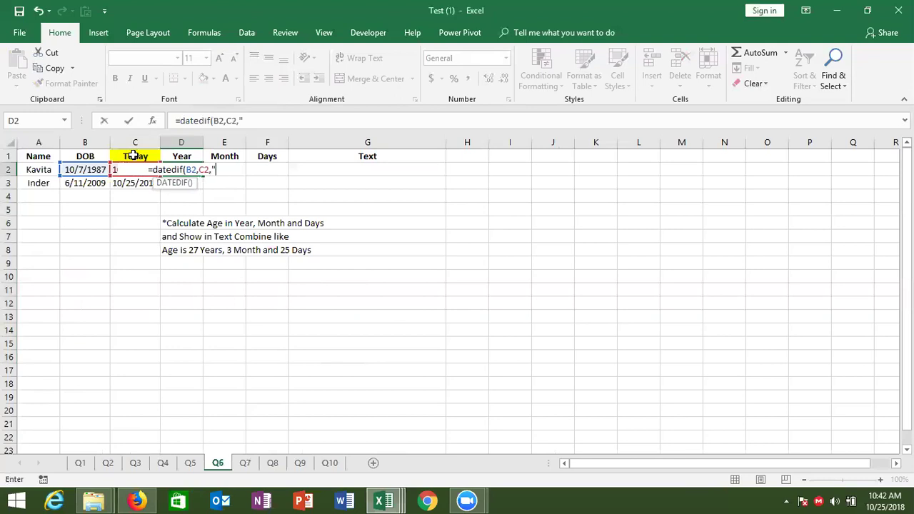
{"action": "type", "text": "y\""}
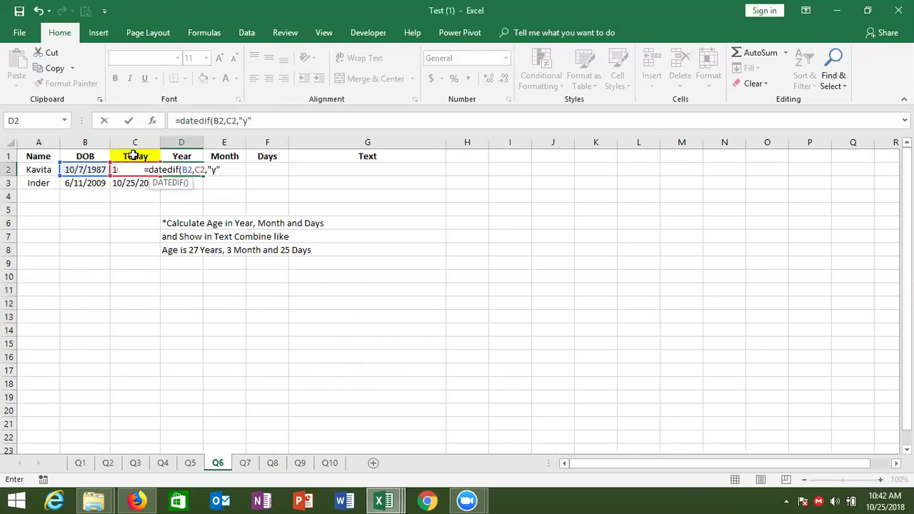
{"action": "key", "text": "Return"}
{"action": "key", "text": "Up"}
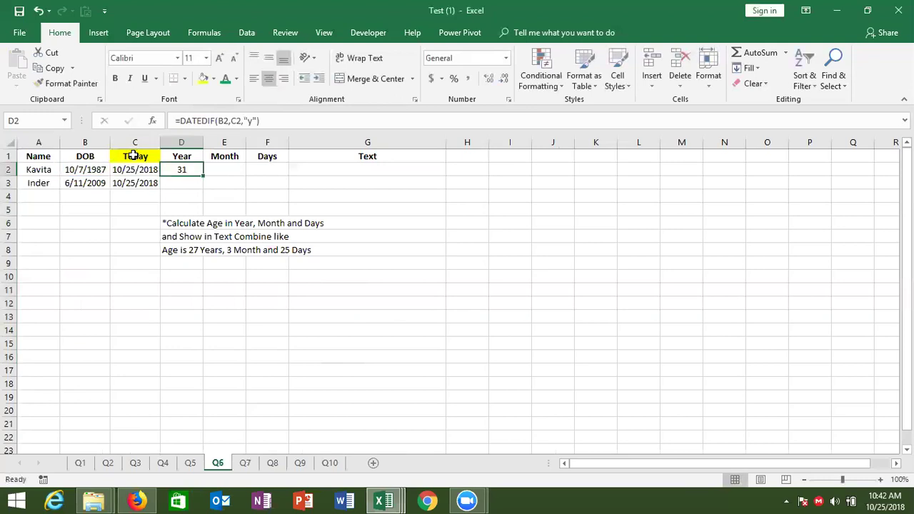
{"action": "left_click_drag", "start_coordinate": [204, 175], "coordinate": [204, 187]}
{"action": "left_click", "coordinate": [190, 170]}
{"action": "left_click", "coordinate": [191, 178]}
{"action": "left_click", "coordinate": [189, 170]}
Enter =DATEDIF(B2,C2,"ym") in E2 for the leftover months, correcting the unit from "m".
{"action": "left_click", "coordinate": [218, 167]}
{"action": "type", "text": "="}
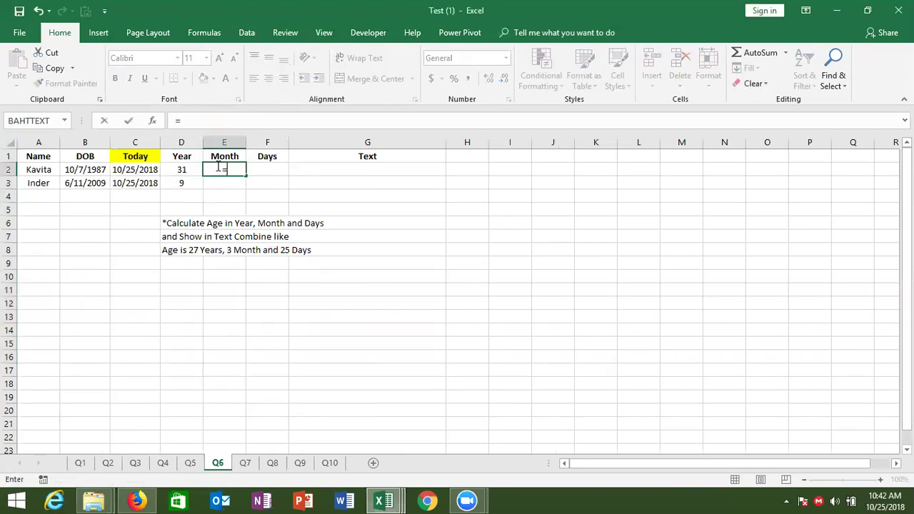
{"action": "type", "text": "datedif("}
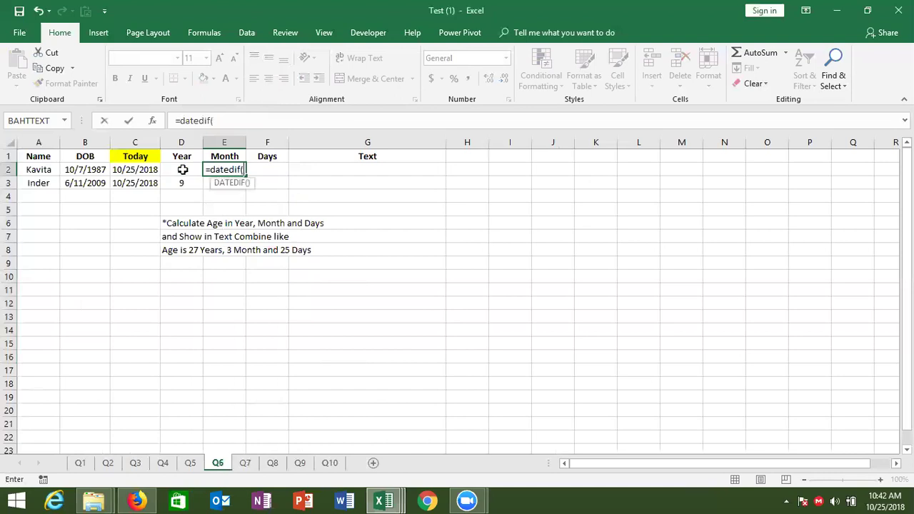
{"action": "left_click", "coordinate": [95, 169]}
{"action": "type", "text": ","}
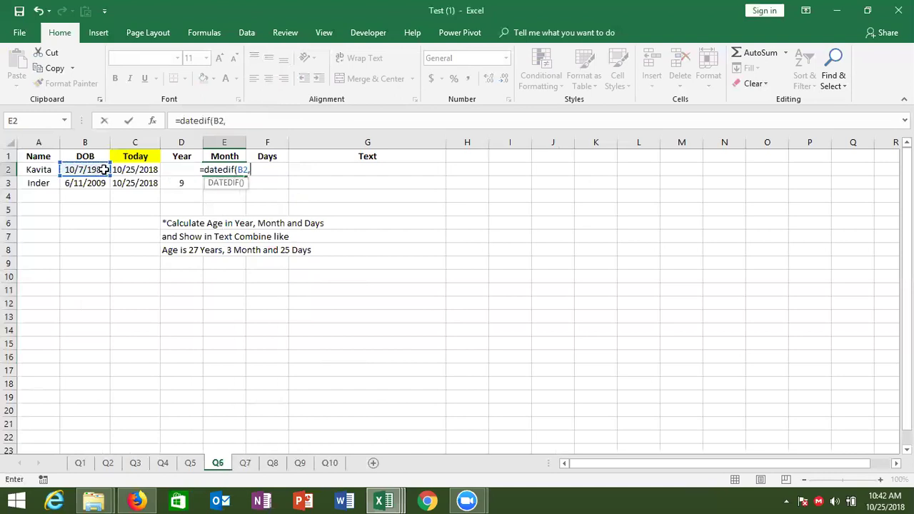
{"action": "left_click", "coordinate": [117, 169]}
{"action": "type", "text": ","}
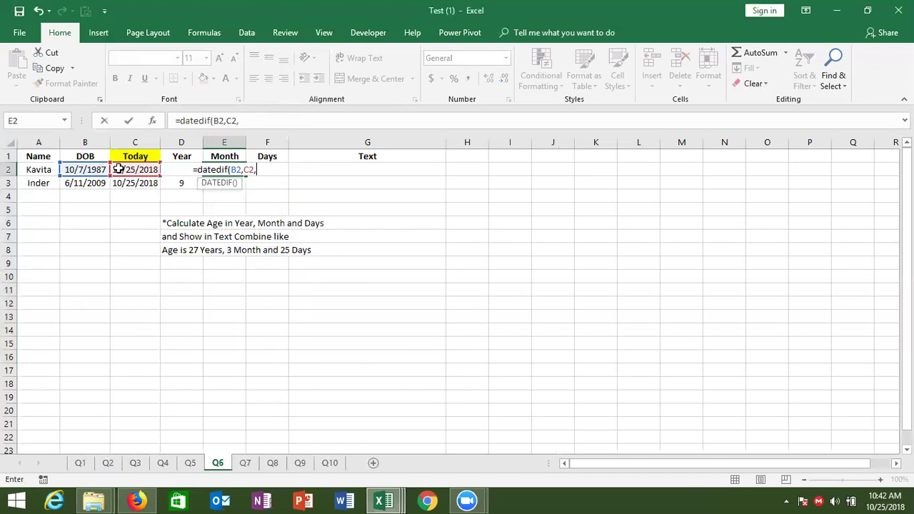
{"action": "type", "text": "\""}
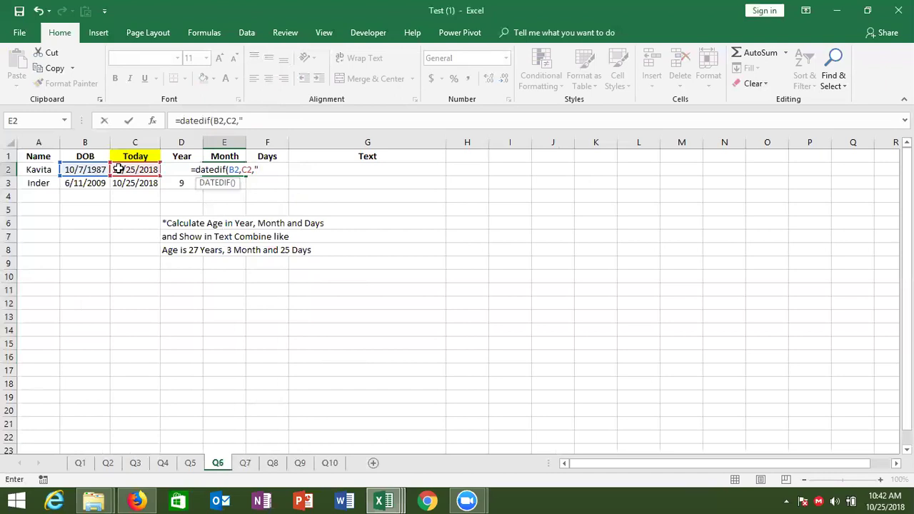
{"action": "type", "text": "m\""}
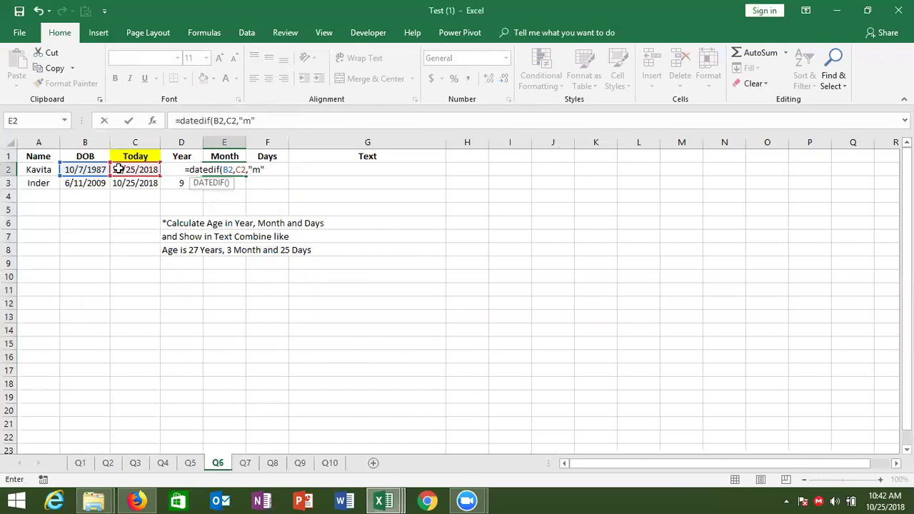
{"action": "key", "text": "Return"}
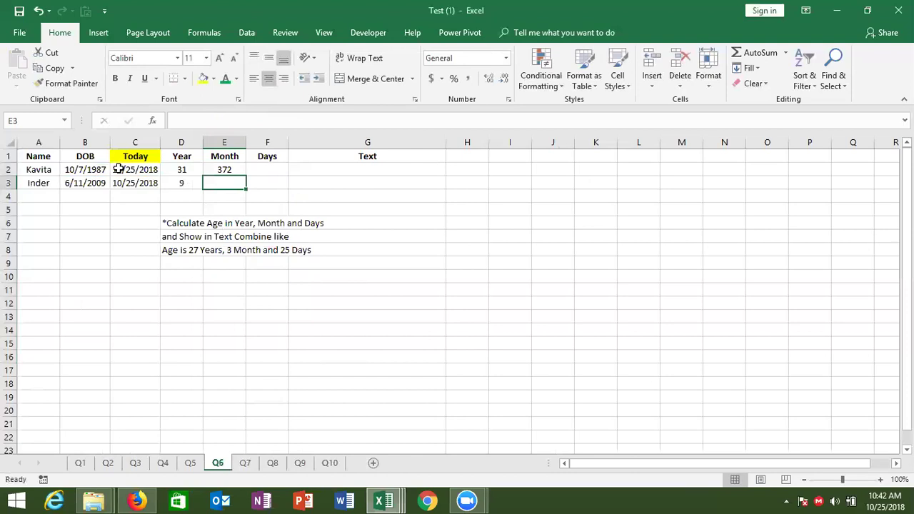
{"action": "key", "text": "Up"}
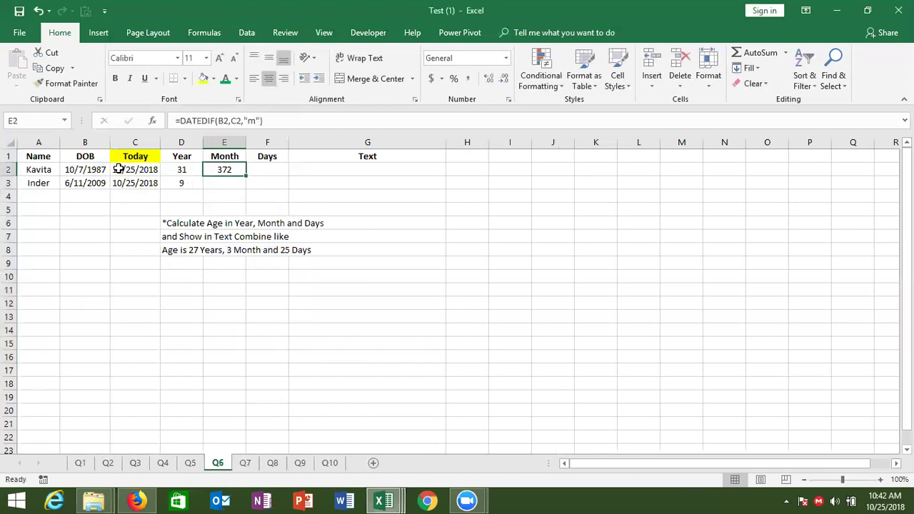
{"action": "double_click", "coordinate": [219, 169]}
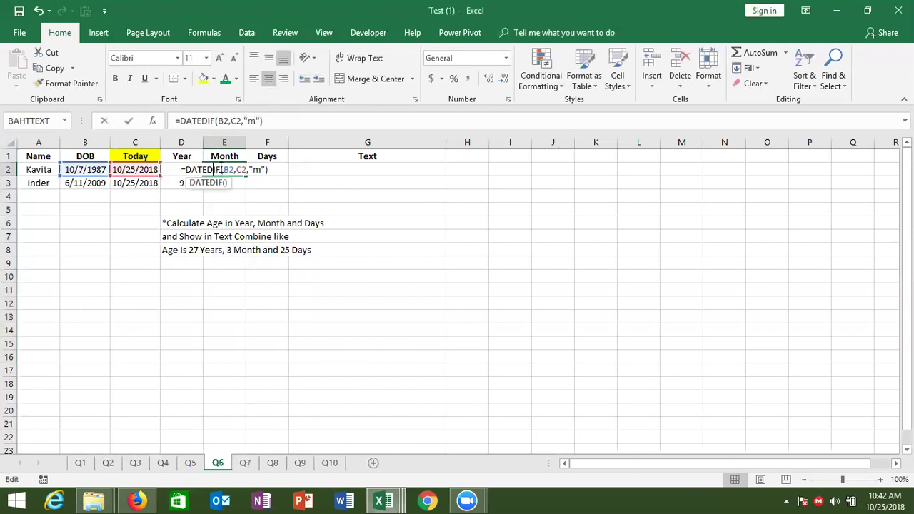
{"action": "left_click", "coordinate": [254, 169]}
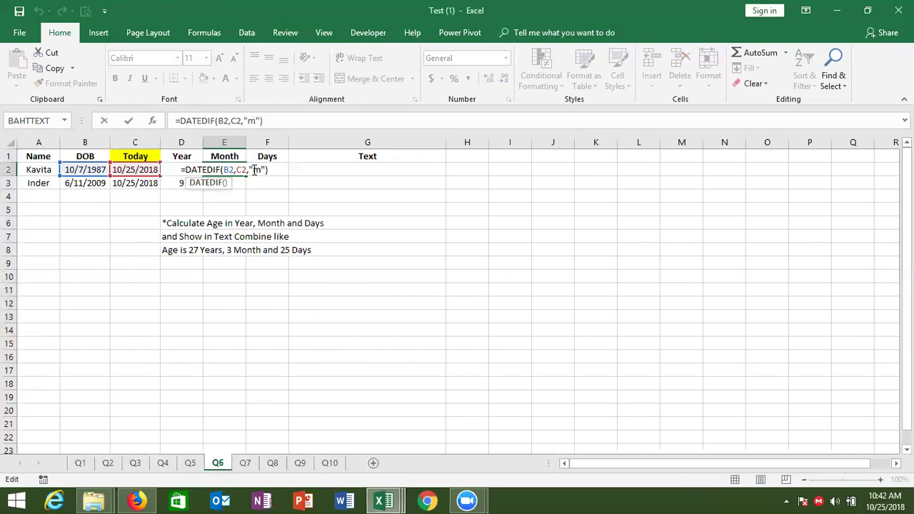
{"action": "type", "text": "y"}
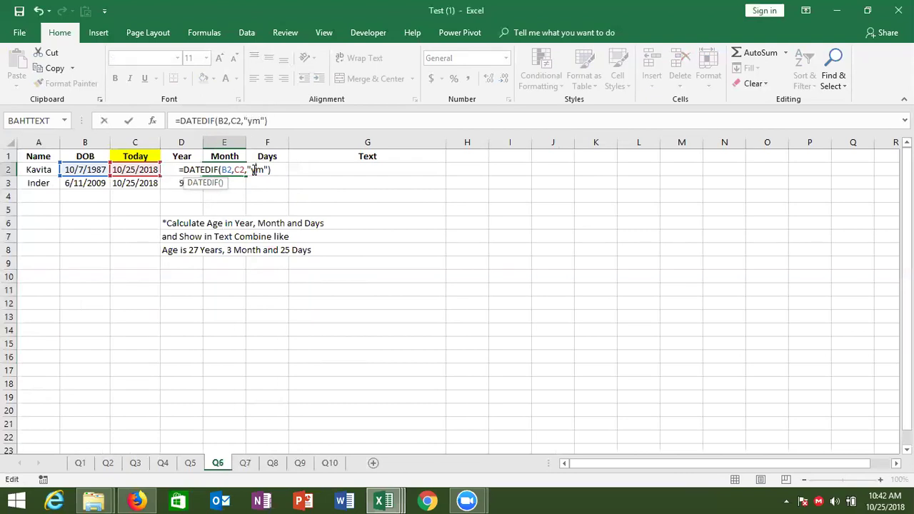
{"action": "key", "text": "Return"}
Copy the months formula down to E3, giving 0 and 4, and compare with D3.
{"action": "left_click", "coordinate": [243, 172]}
{"action": "left_click_drag", "start_coordinate": [243, 173], "coordinate": [244, 186]}
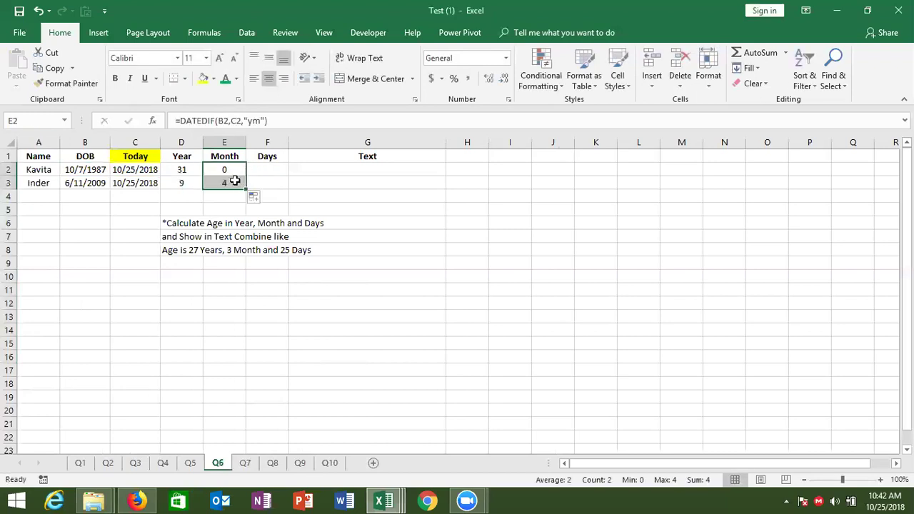
{"action": "left_click", "coordinate": [235, 181]}
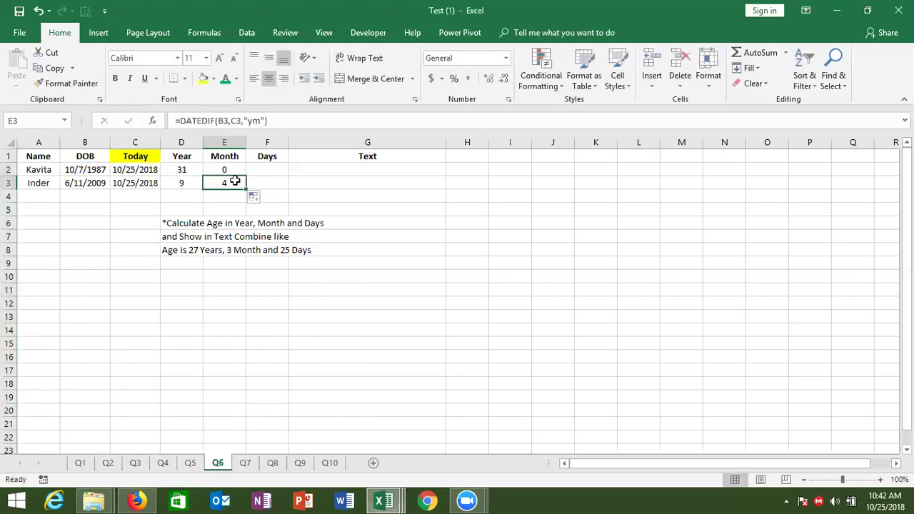
{"action": "left_click", "coordinate": [198, 183]}
{"action": "left_click", "coordinate": [217, 182]}
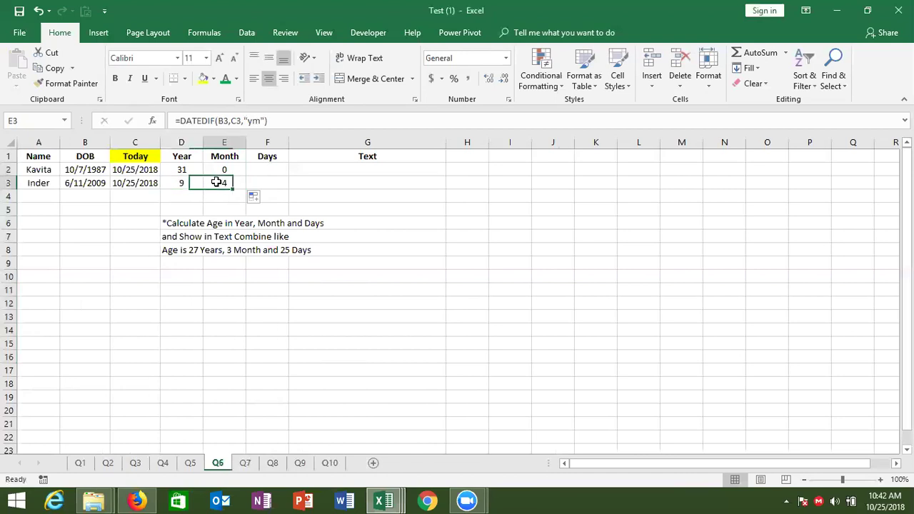
{"action": "left_click", "coordinate": [253, 168]}
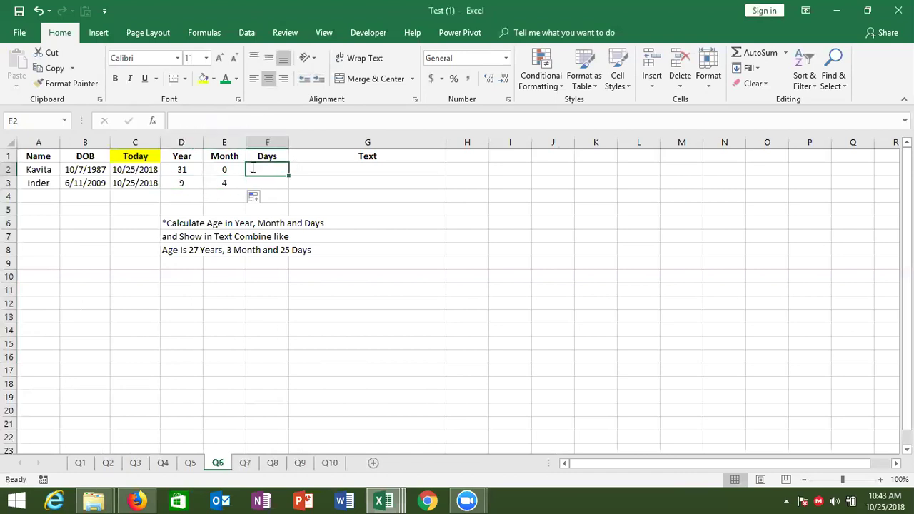
Enter =DATEDIF(B2,C2,"md") in F2 and copy it into F3, giving 18 and 14 days.
{"action": "type", "text": "=da"}
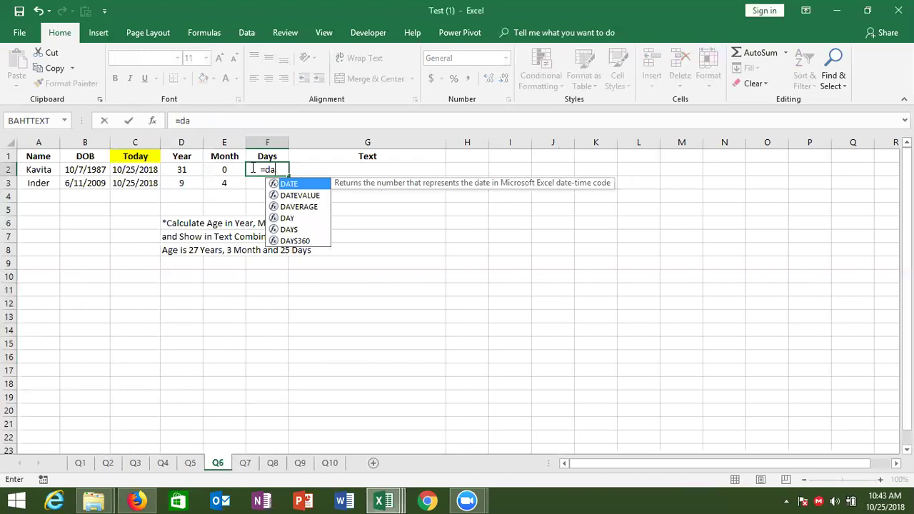
{"action": "type", "text": "tes"}
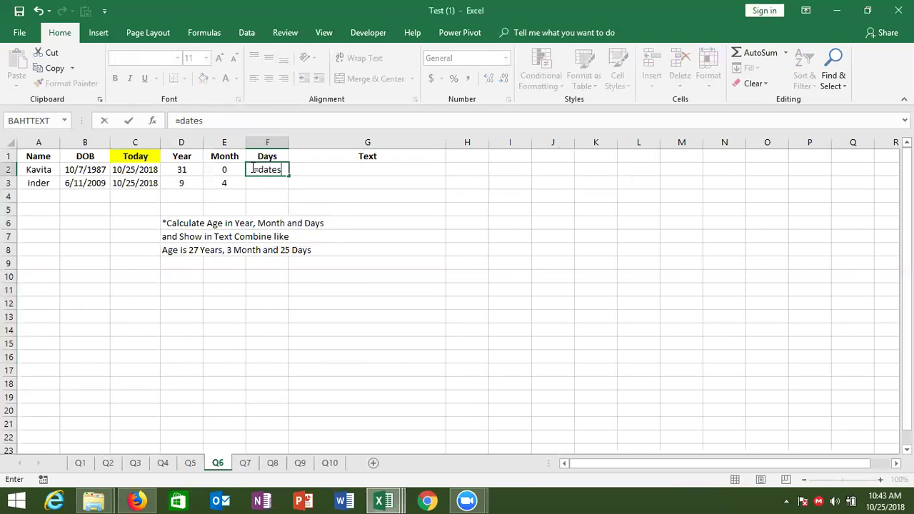
{"action": "key", "text": "BackSpace"}
{"action": "type", "text": "dif("}
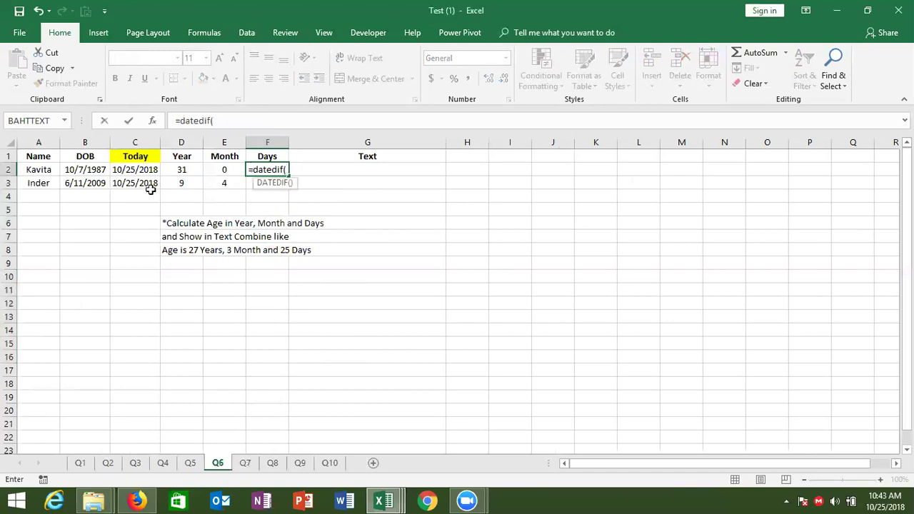
{"action": "left_click", "coordinate": [92, 170]}
{"action": "type", "text": ","}
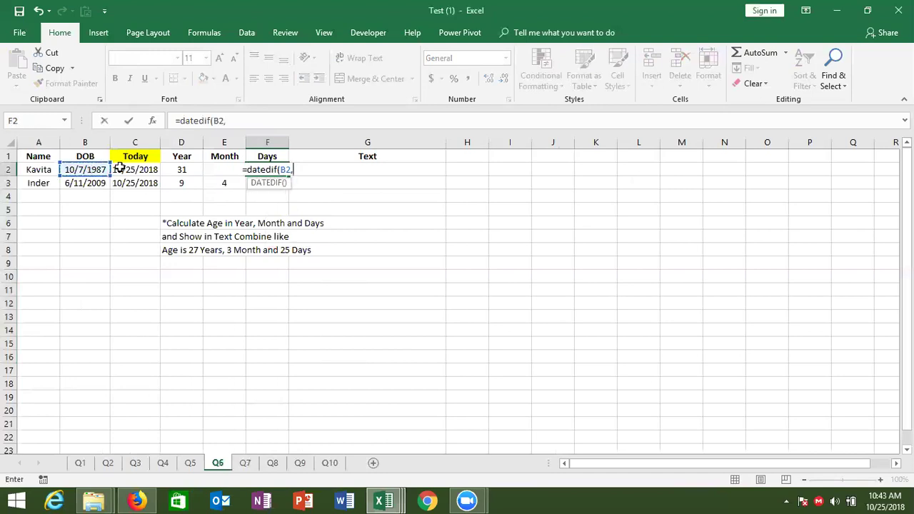
{"action": "left_click", "coordinate": [124, 169]}
{"action": "type", "text": ",\"m"}
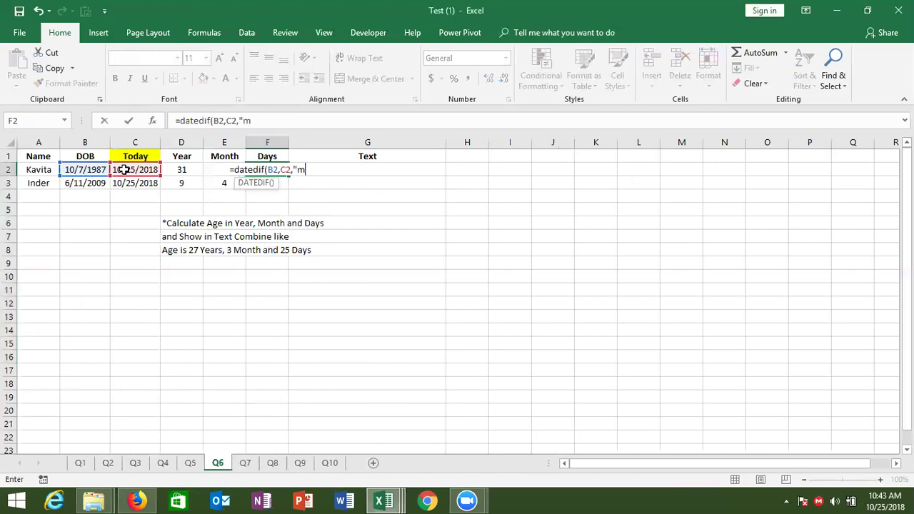
{"action": "type", "text": "d\")"}
{"action": "key", "text": "Return"}
{"action": "key", "text": "Up"}
{"action": "key", "text": "ctrl+c"}
{"action": "key", "text": "shift+Down"}
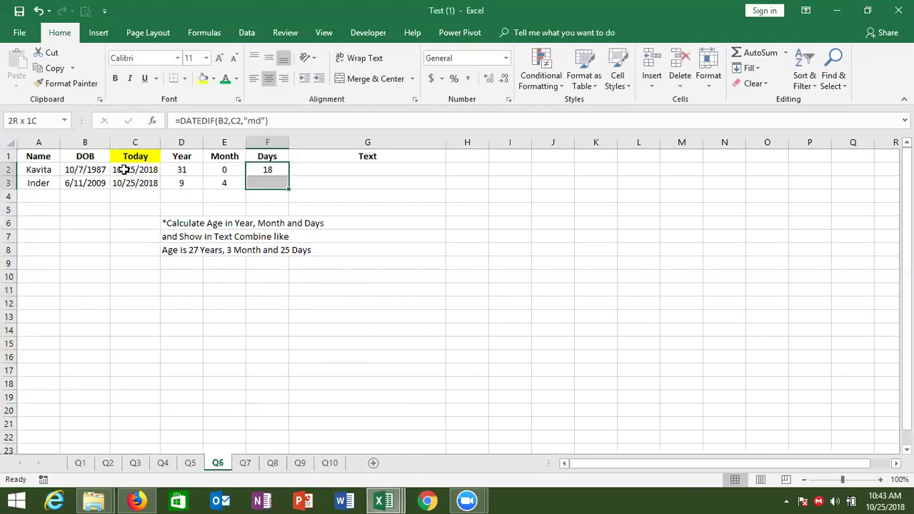
{"action": "key", "text": "ctrl+v"}
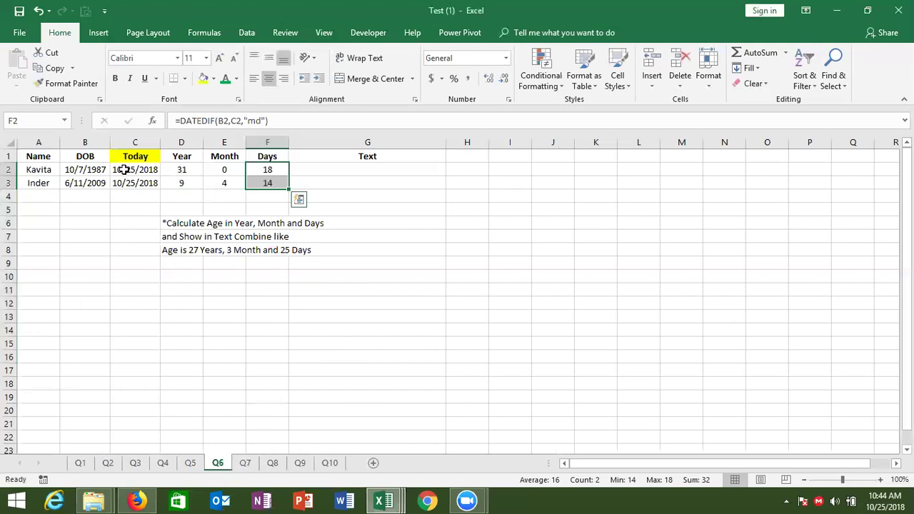
{"action": "key", "text": "Left"}
{"action": "key", "text": "Left"}
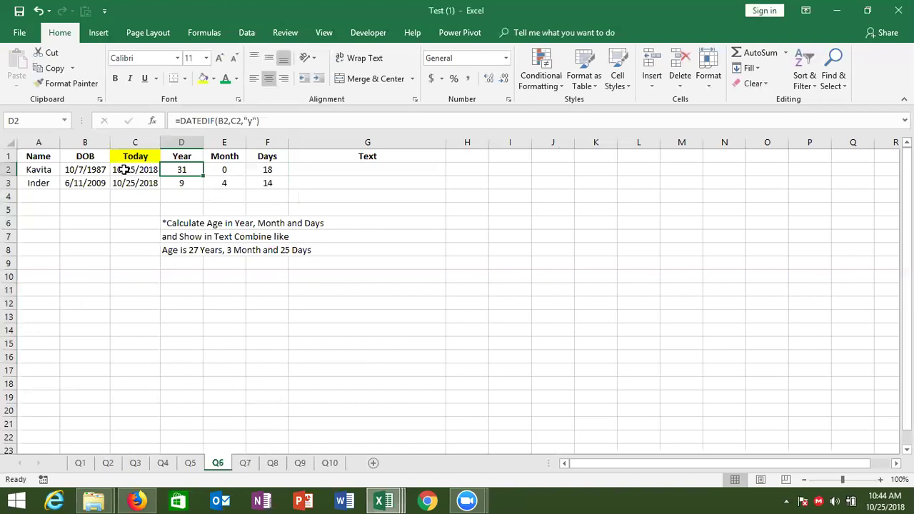
Review E2 and F2 to confirm ages of 31y 0m 18d and 9y 4m 14d.
{"action": "key", "text": "Right"}
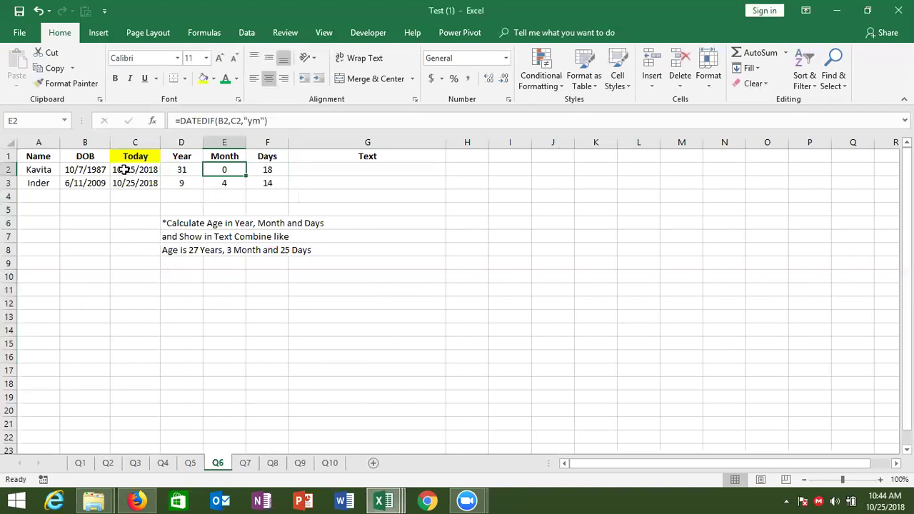
{"action": "key", "text": "Right"}
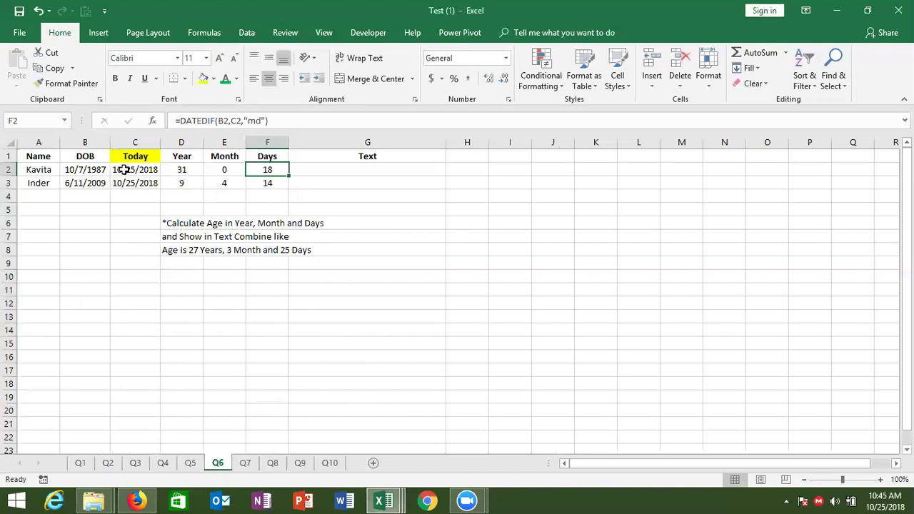
Inspect Q7's month Mar in B2, start date in B5 and end date in C5, briefly revisiting Q6.
{"action": "left_click", "coordinate": [245, 462]}
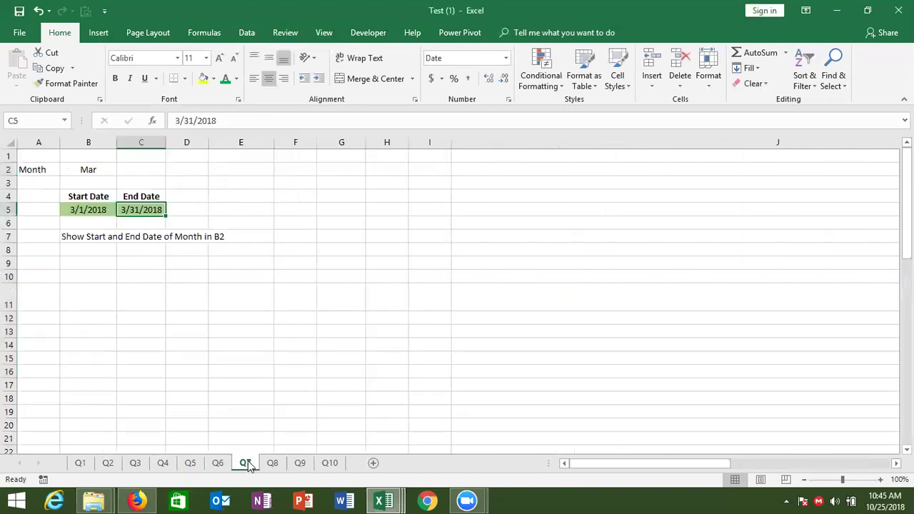
{"action": "left_click", "coordinate": [85, 171]}
{"action": "left_click", "coordinate": [82, 206]}
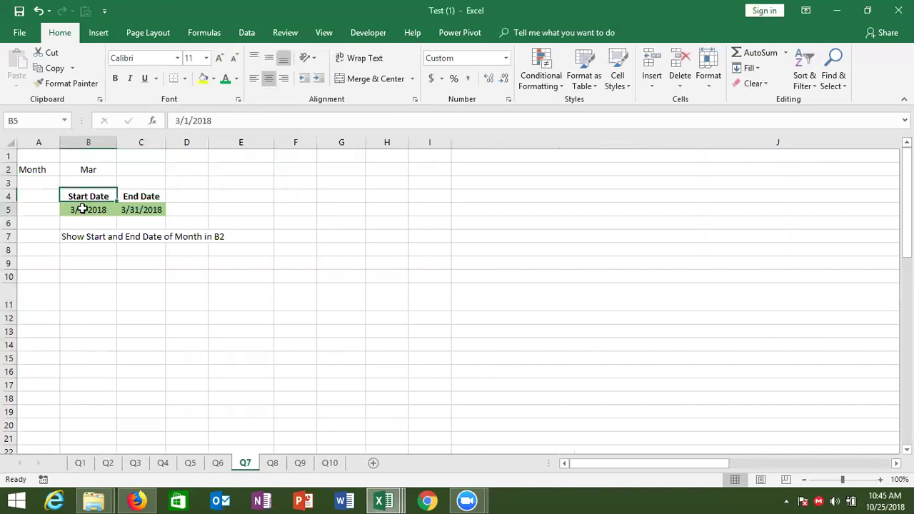
{"action": "left_click", "coordinate": [142, 210]}
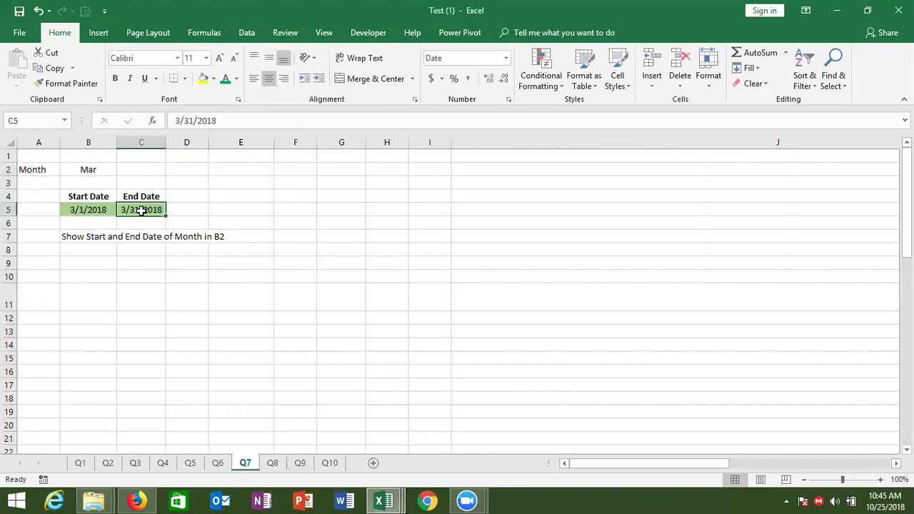
{"action": "left_click", "coordinate": [218, 464]}
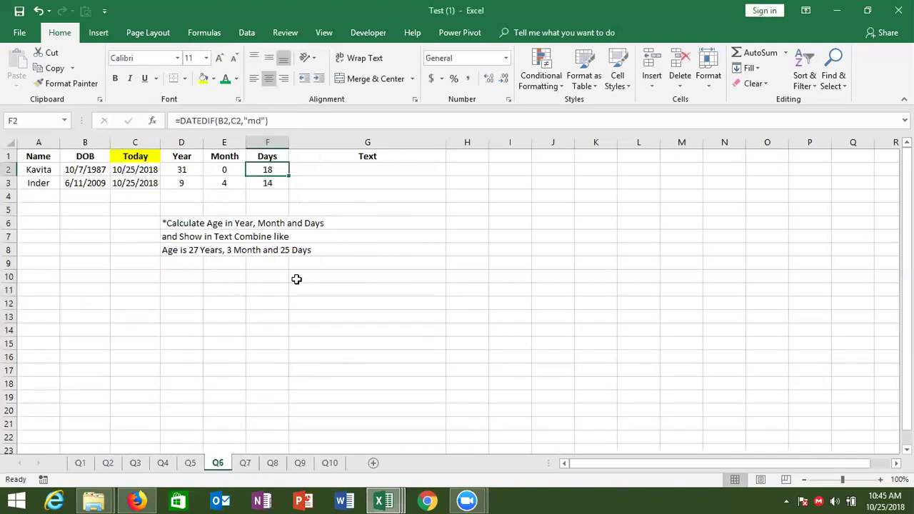
{"action": "left_click", "coordinate": [335, 169]}
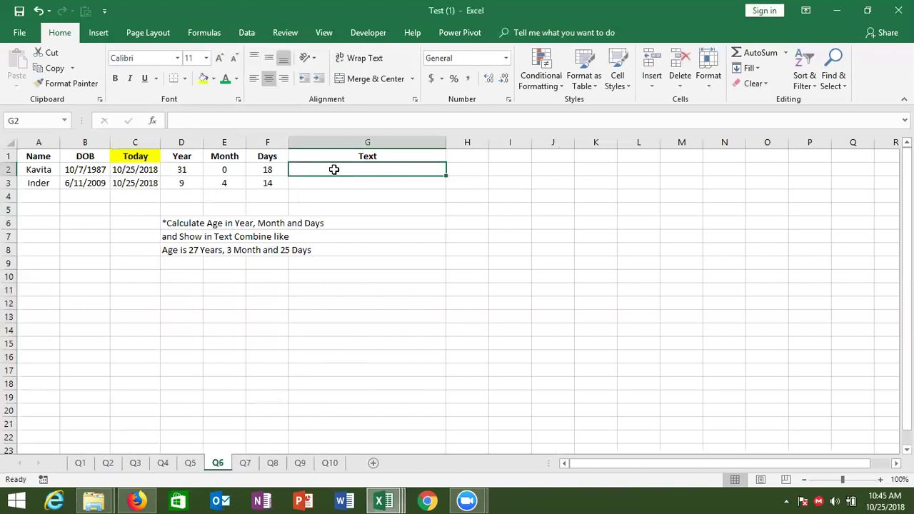
{"action": "left_click", "coordinate": [247, 464]}
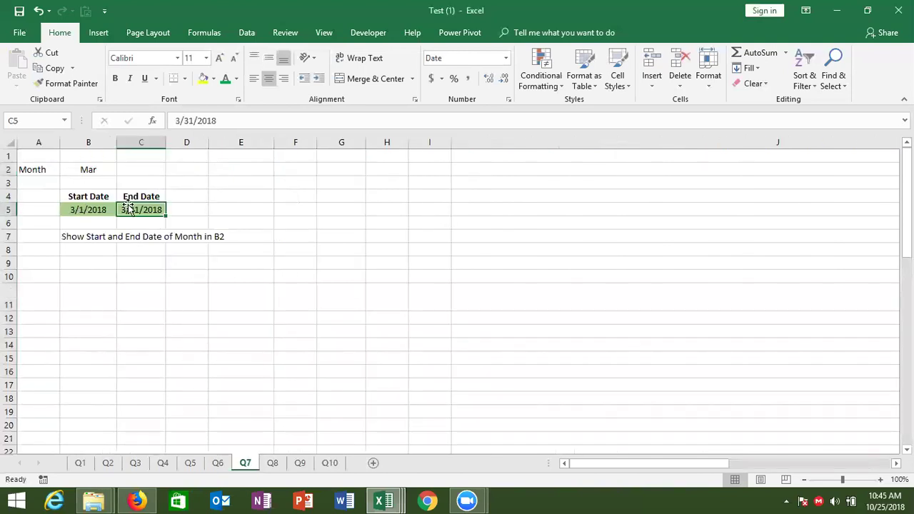
Clear the old start and end dates from B5 and C5.
{"action": "left_click", "coordinate": [86, 210]}
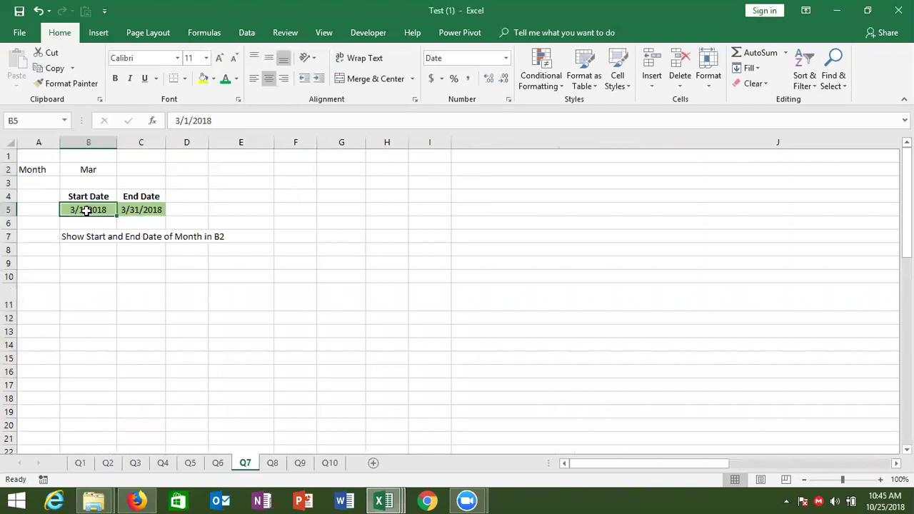
{"action": "key", "text": "shift+Right"}
{"action": "key", "text": "BackSpace"}
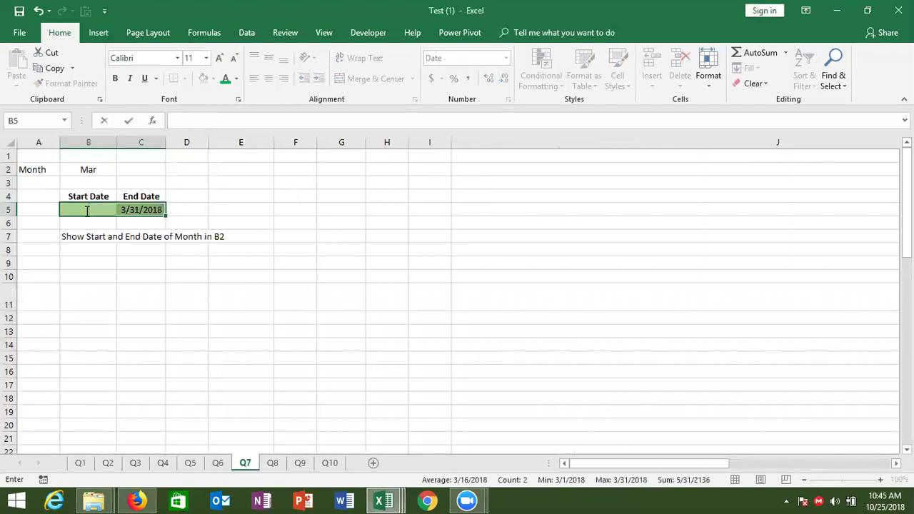
{"action": "key", "text": "Return"}
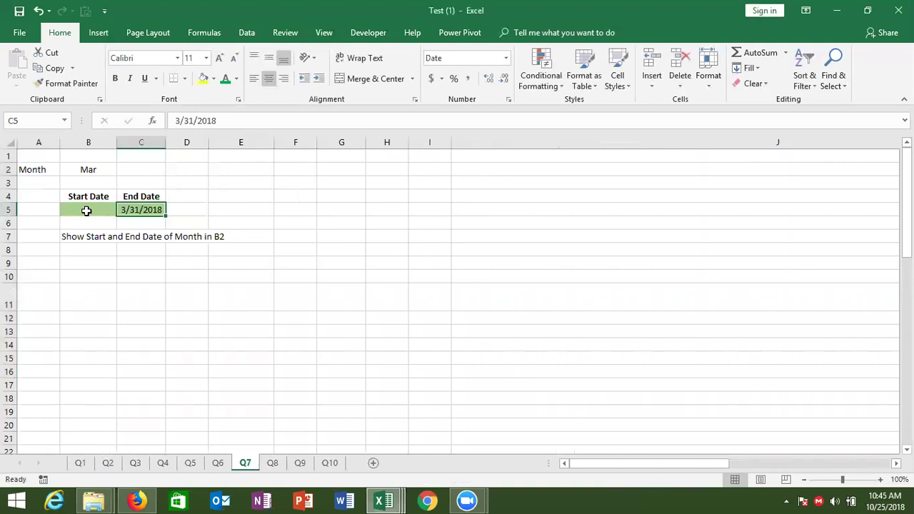
{"action": "key", "text": "Delete"}
{"action": "key", "text": "Up"}
{"action": "key", "text": "Up"}
{"action": "key", "text": "Left"}
{"action": "key", "text": "Up"}
{"action": "key", "text": "Down"}
Enter a B5 formula joining "1-", the month name in B2 and "-2018".
{"action": "left_click", "coordinate": [86, 211]}
{"action": "type", "text": "="}
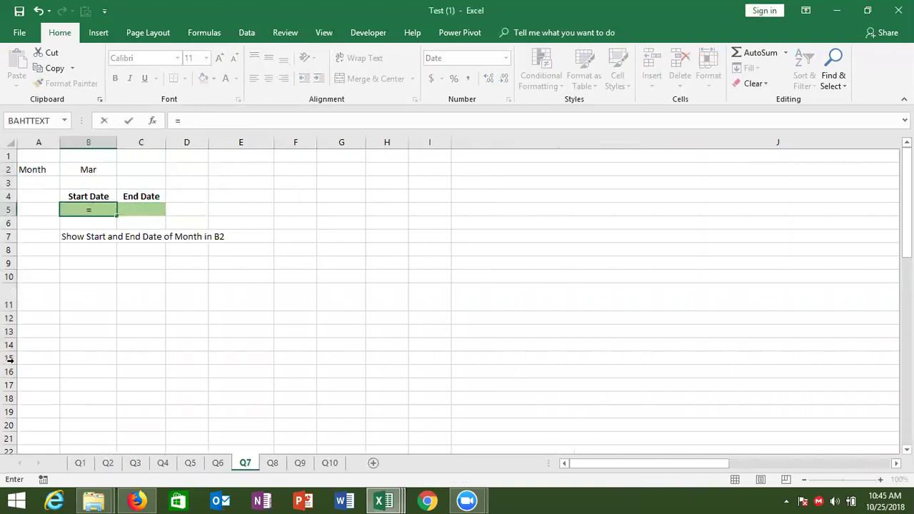
{"action": "type", "text": "1-"}
{"action": "key", "text": "BackSpace"}
{"action": "key", "text": "BackSpace"}
{"action": "type", "text": "\"1-\"&"}
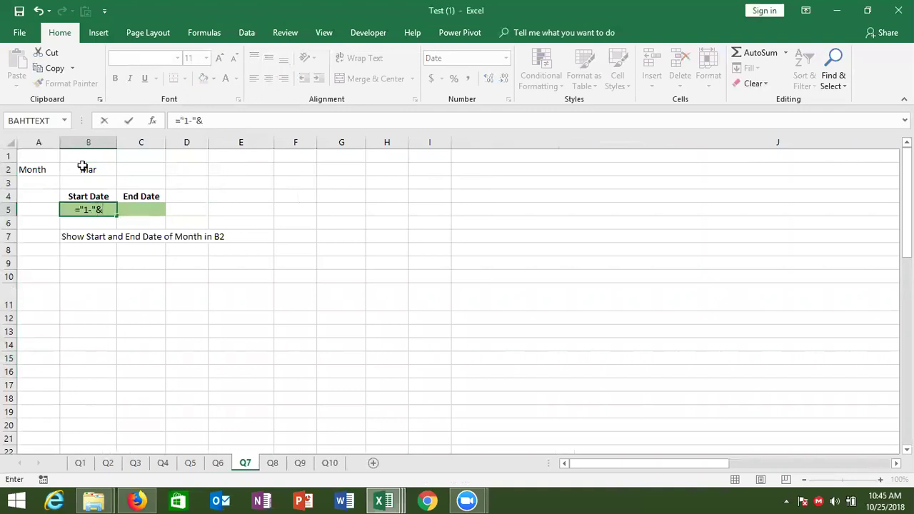
{"action": "left_click", "coordinate": [83, 168]}
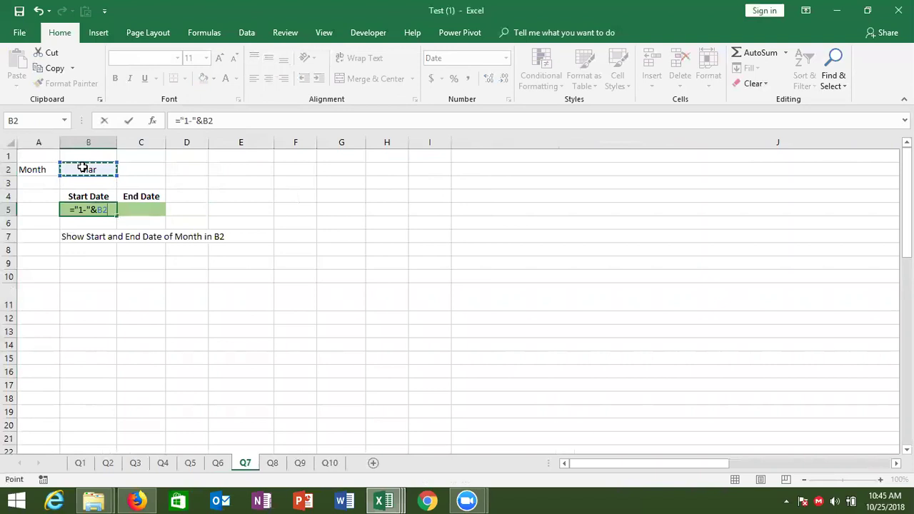
{"action": "type", "text": "&\"-"}
{"action": "type", "text": "2018"}
{"action": "type", "text": "\""}
{"action": "key", "text": "Return"}
{"action": "key", "text": "Up"}
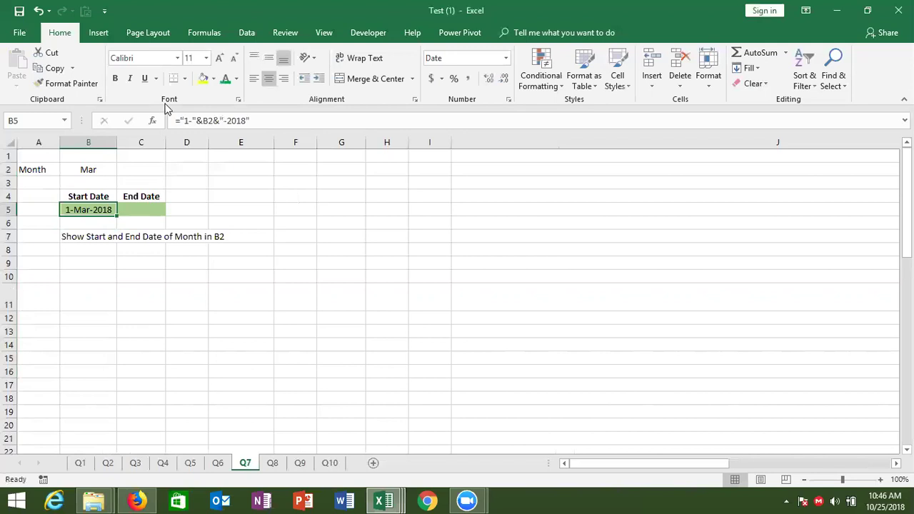
Wrap the B5 formula in DATEVALUE so it shows 3/1/2018 in Date format.
{"action": "left_click", "coordinate": [180, 120]}
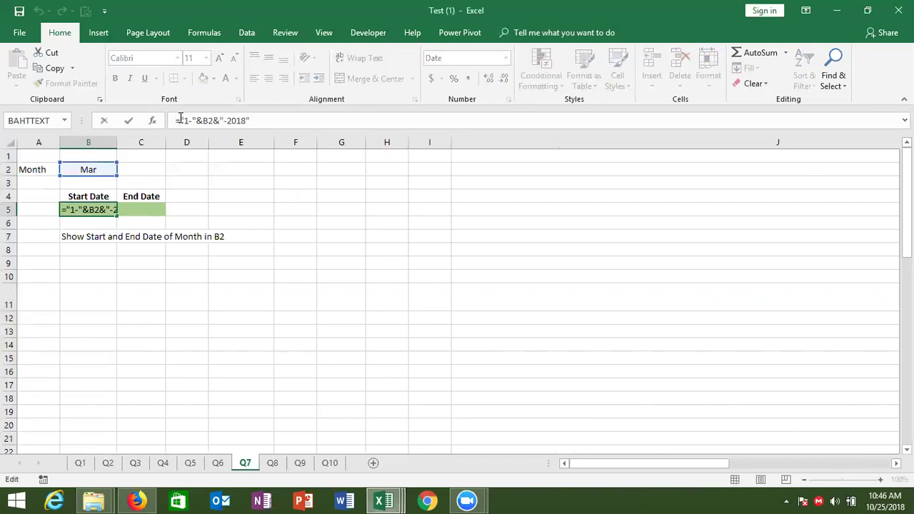
{"action": "type", "text": "date"}
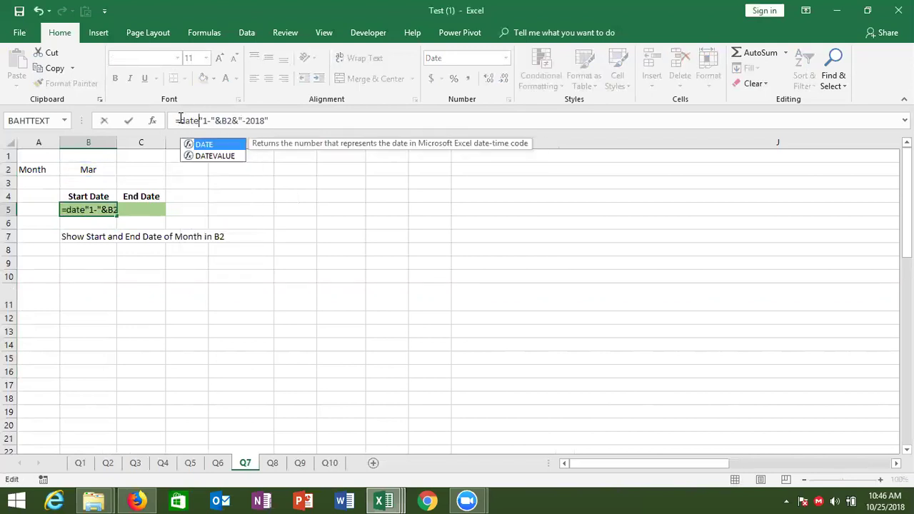
{"action": "key", "text": "Down"}
{"action": "key", "text": "Tab"}
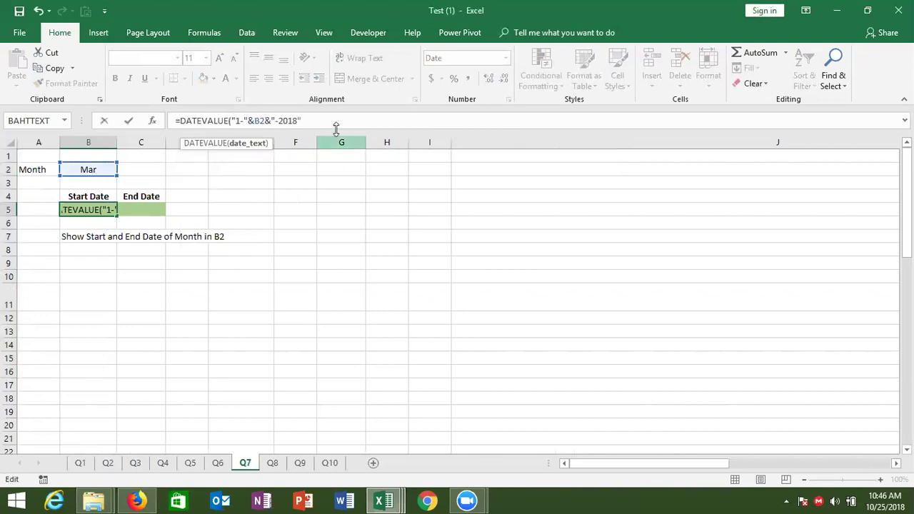
{"action": "key", "text": "End"}
{"action": "type", "text": ")"}
{"action": "key", "text": "ctrl+Return"}
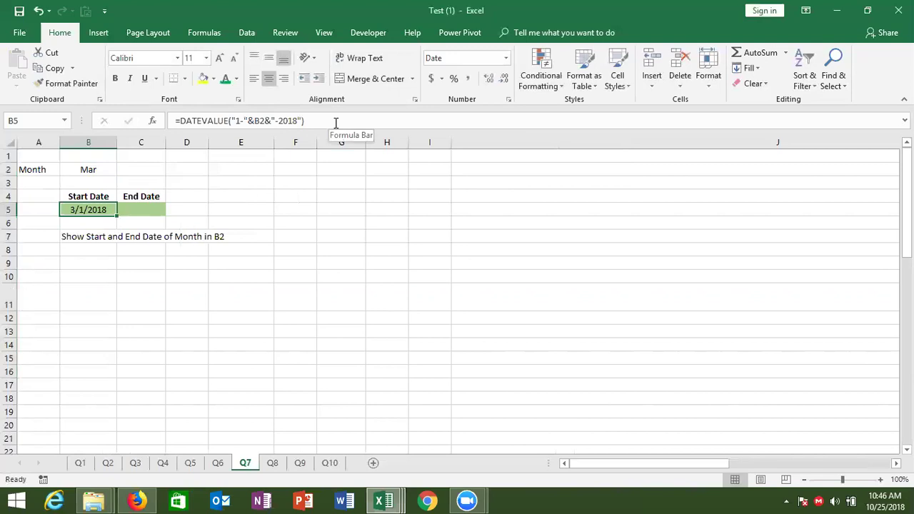
{"action": "key", "text": "ctrl+shift+grave"}
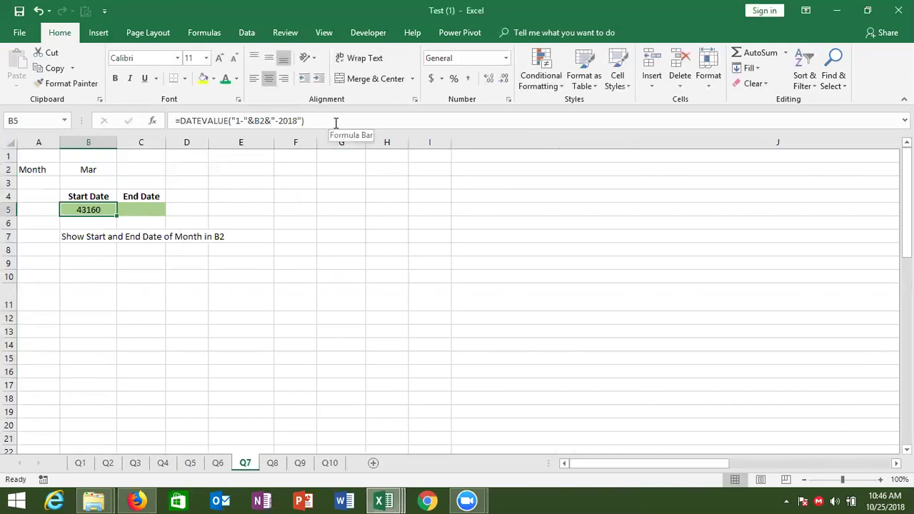
{"action": "key", "text": "ctrl+z"}
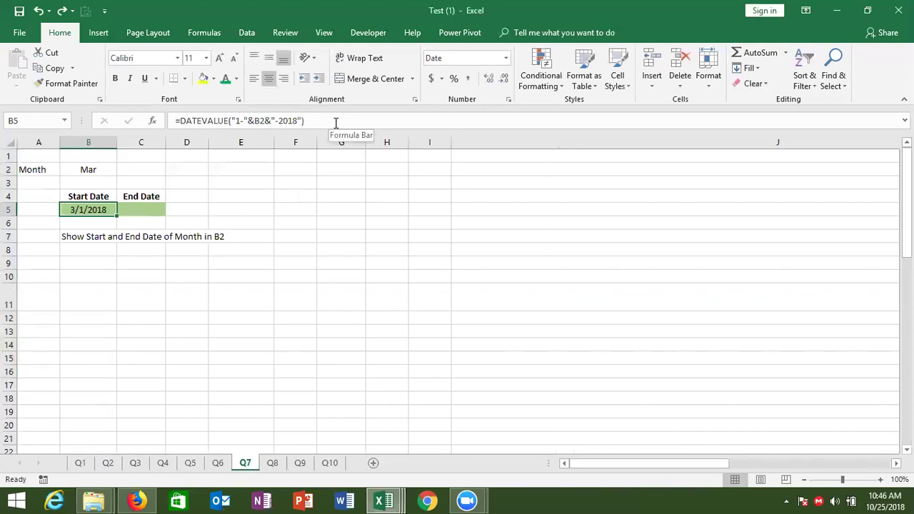
{"action": "key", "text": "Right"}
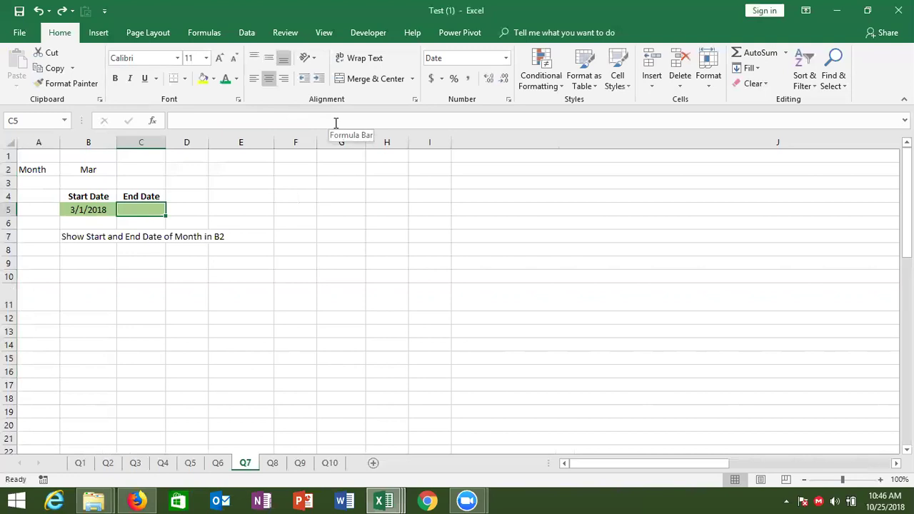
Enter =EOMONTH(B5,0) in C5 to return 3/31/2018, then go to sheet Q8.
{"action": "type", "text": "="}
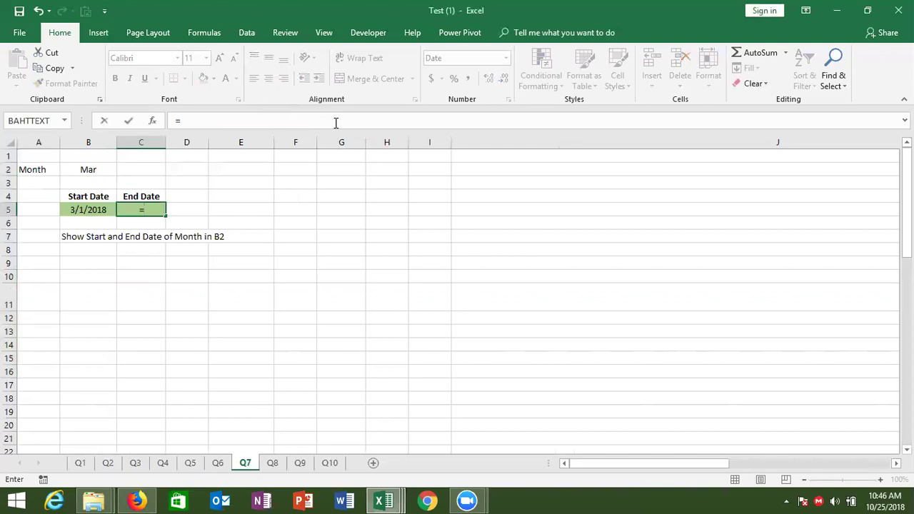
{"action": "type", "text": "eom"}
{"action": "key", "text": "Tab"}
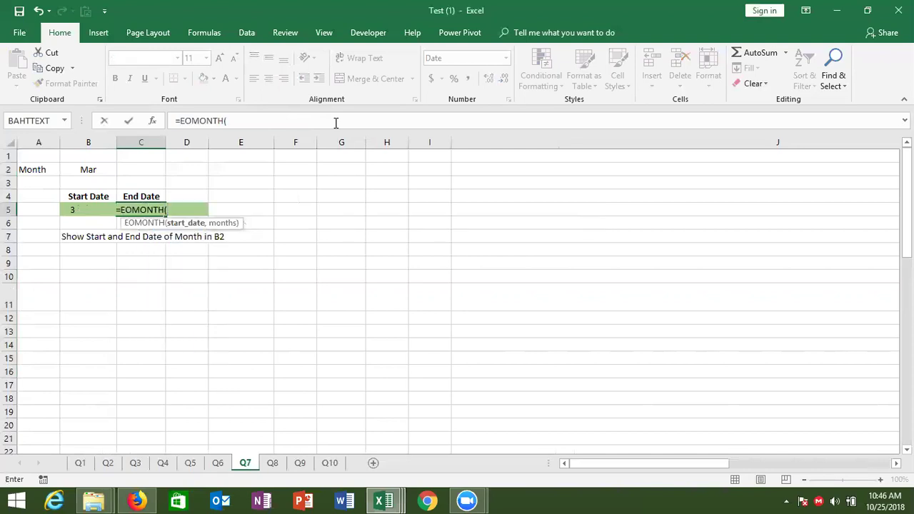
{"action": "key", "text": "Left"}
{"action": "type", "text": ","}
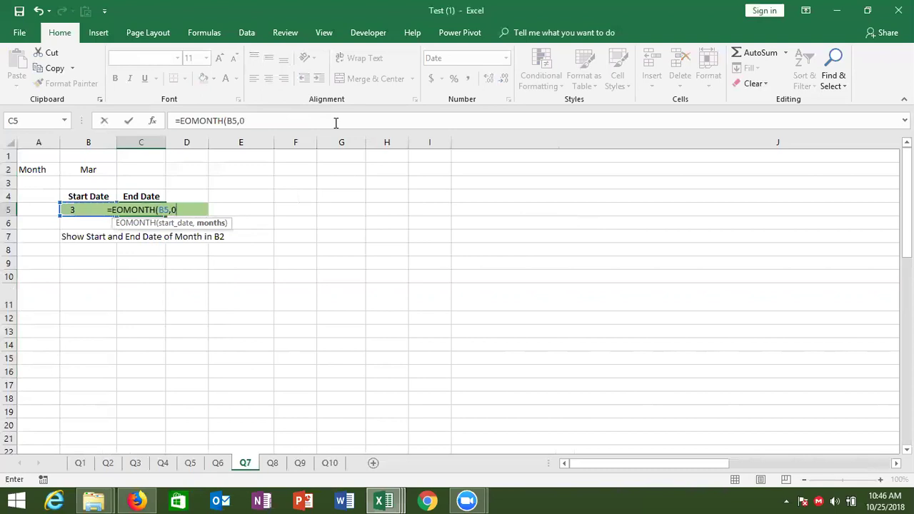
{"action": "key", "text": "Return"}
{"action": "key", "text": "Up"}
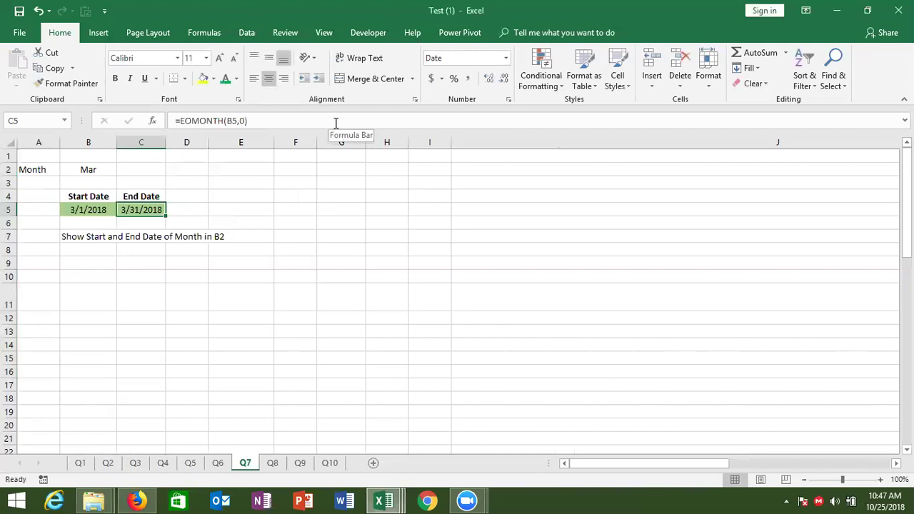
{"action": "left_click", "coordinate": [279, 466]}
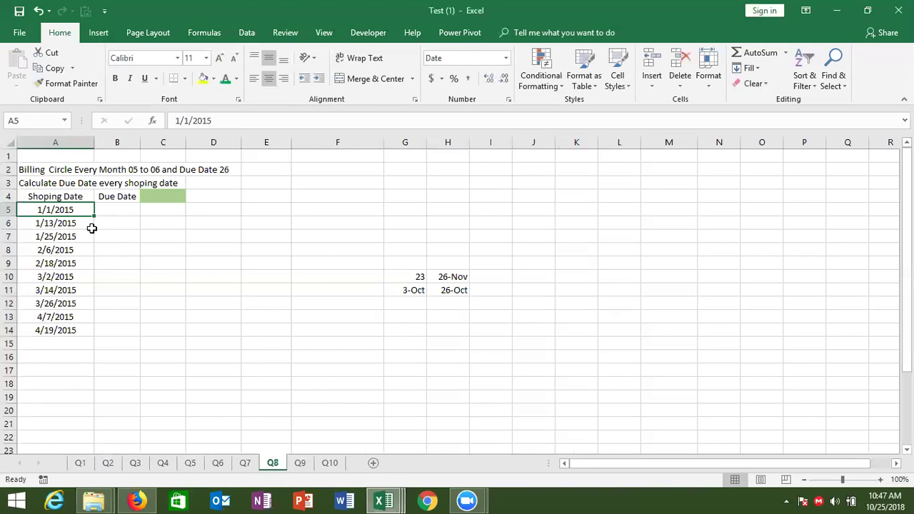
In B5 on Q8, begin the formula =IF(DAY(A5)<=6, testing the shopping day.
{"action": "key", "text": "Right"}
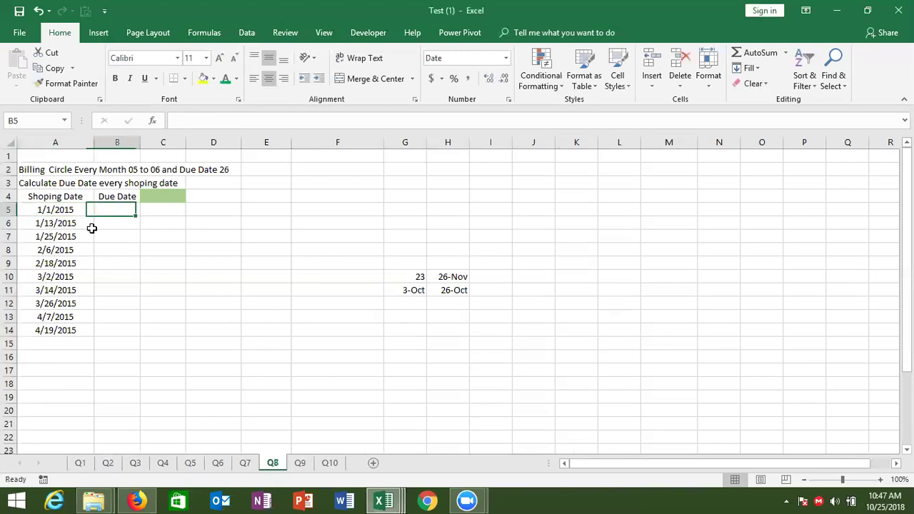
{"action": "type", "text": "=if"}
{"action": "key", "text": "Tab"}
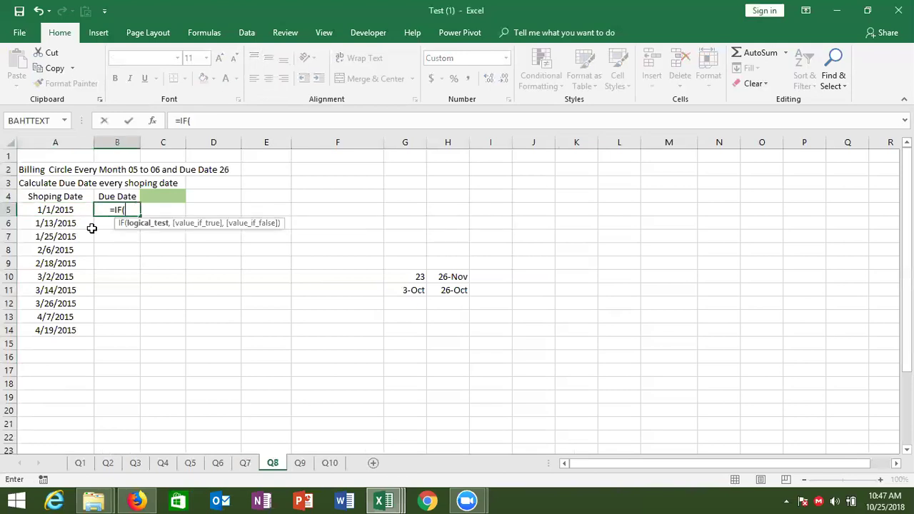
{"action": "type", "text": "day"}
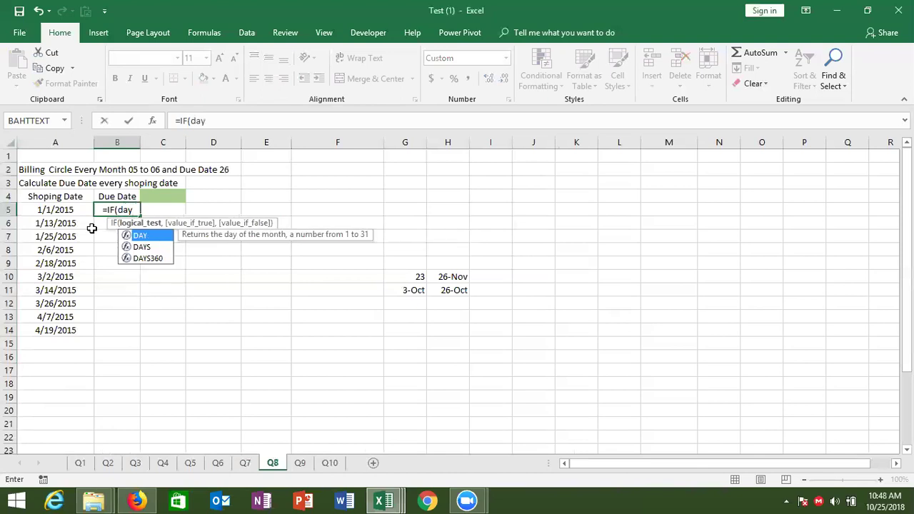
{"action": "key", "text": "Tab"}
{"action": "left_click", "coordinate": [63, 210]}
{"action": "type", "text": ")"}
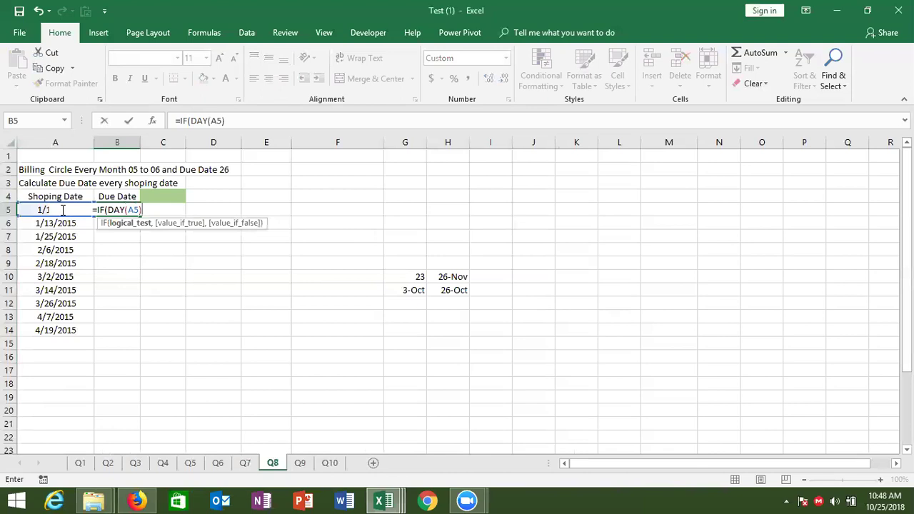
{"action": "type", "text": "<=6,"}
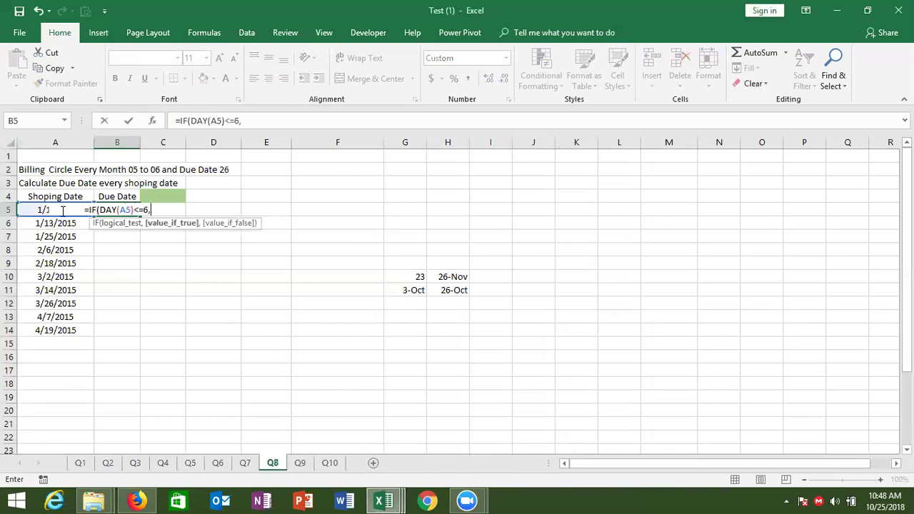
{"action": "type", "text": "date"}
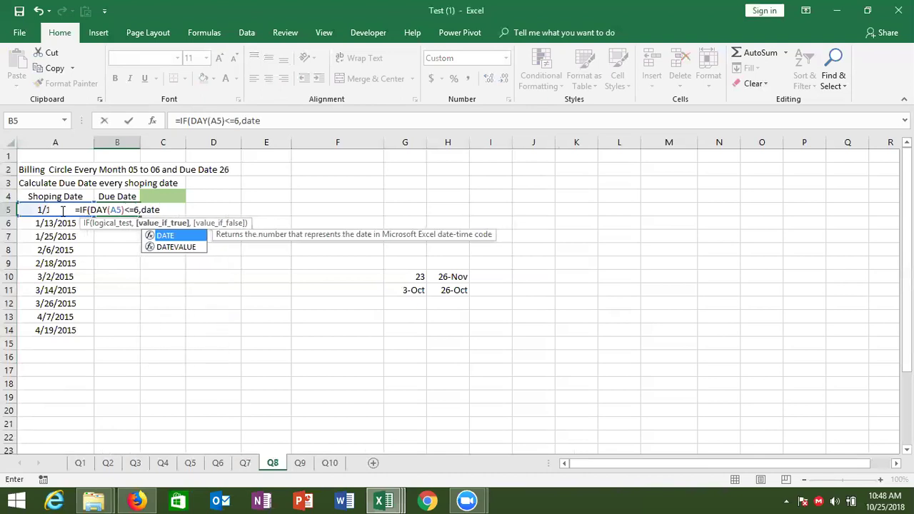
Add DATE(YEAR(A5),MONTH(A5),26) as the true result, the 26th of the same month.
{"action": "key", "text": "Tab"}
{"action": "type", "text": "ye"}
{"action": "key", "text": "Tab"}
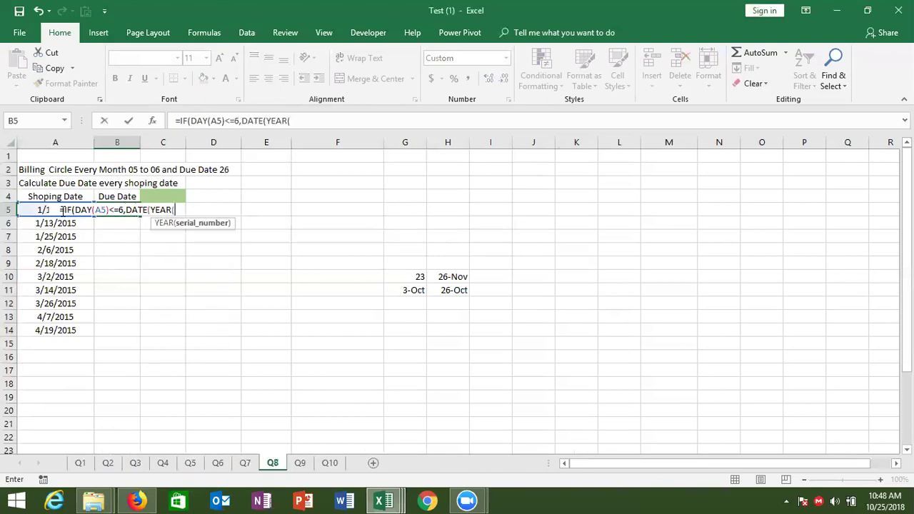
{"action": "left_click", "coordinate": [35, 210]}
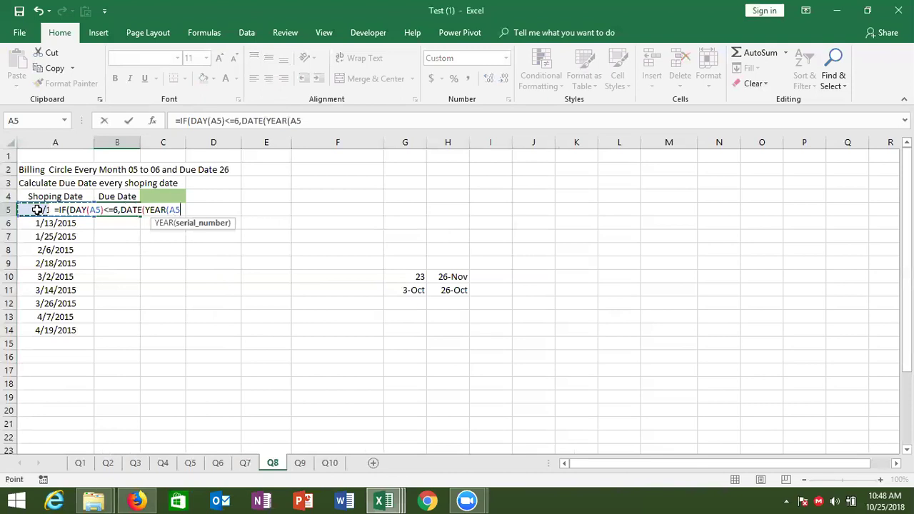
{"action": "type", "text": "),month"}
{"action": "key", "text": "Tab"}
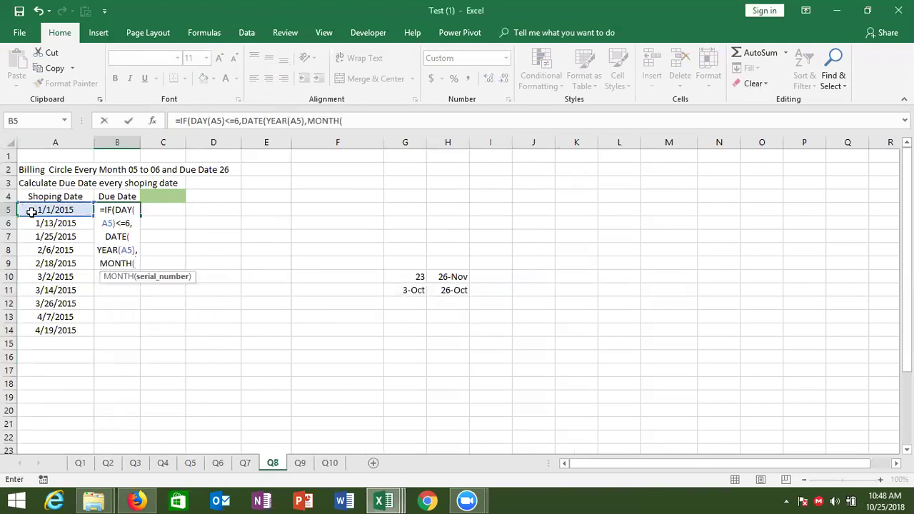
{"action": "left_click", "coordinate": [31, 212]}
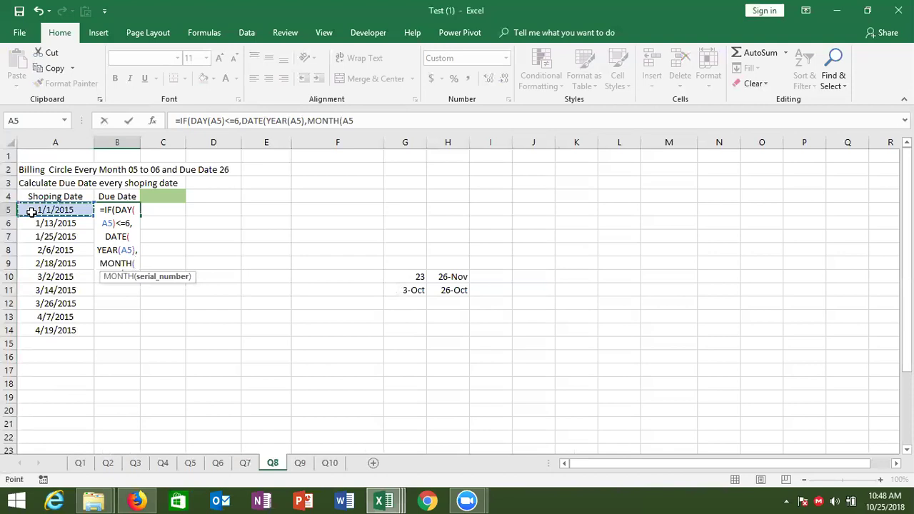
{"action": "type", "text": "),26"}
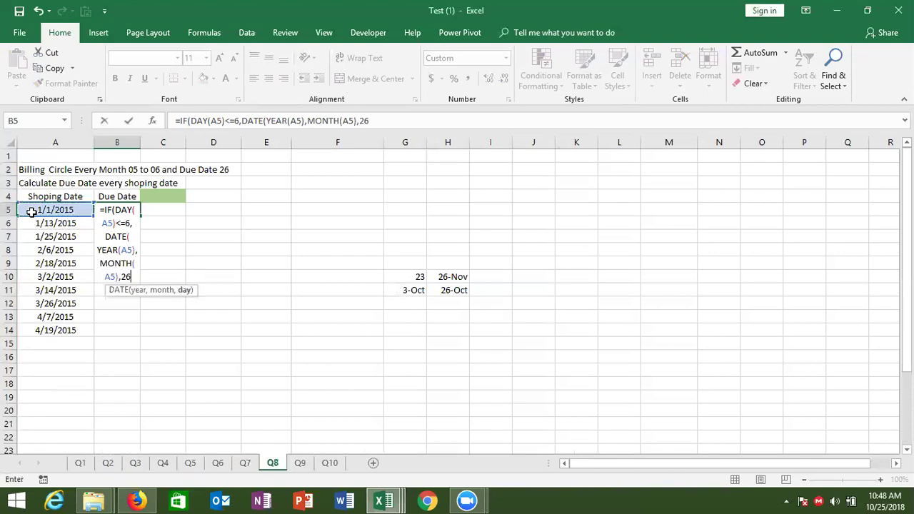
{"action": "type", "text": ")"}
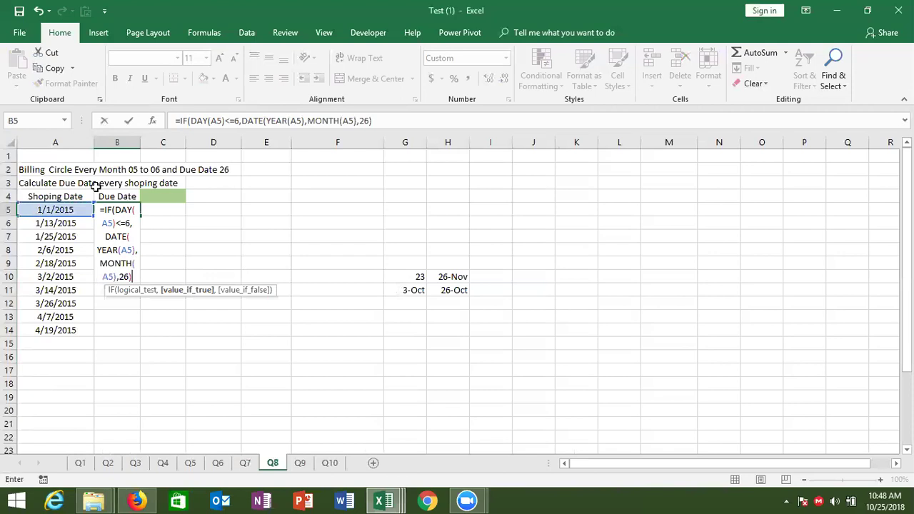
Add the false branch DATE(YEAR(A5),MONTH(A5)+1,26) and enter the formula, giving 26-Jan-15.
{"action": "left_click_drag", "start_coordinate": [243, 121], "coordinate": [351, 129]}
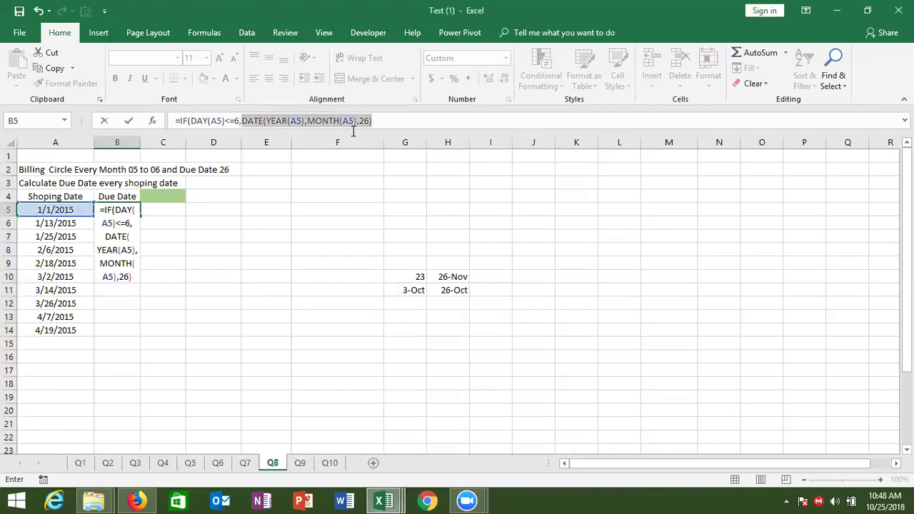
{"action": "key", "text": "ctrl+c"}
{"action": "left_click", "coordinate": [377, 121]}
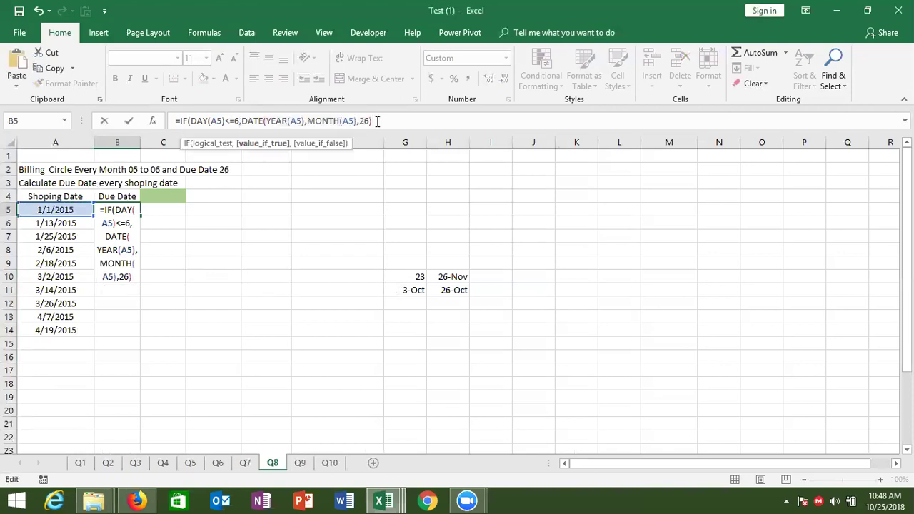
{"action": "type", "text": ","}
{"action": "key", "text": "ctrl+v"}
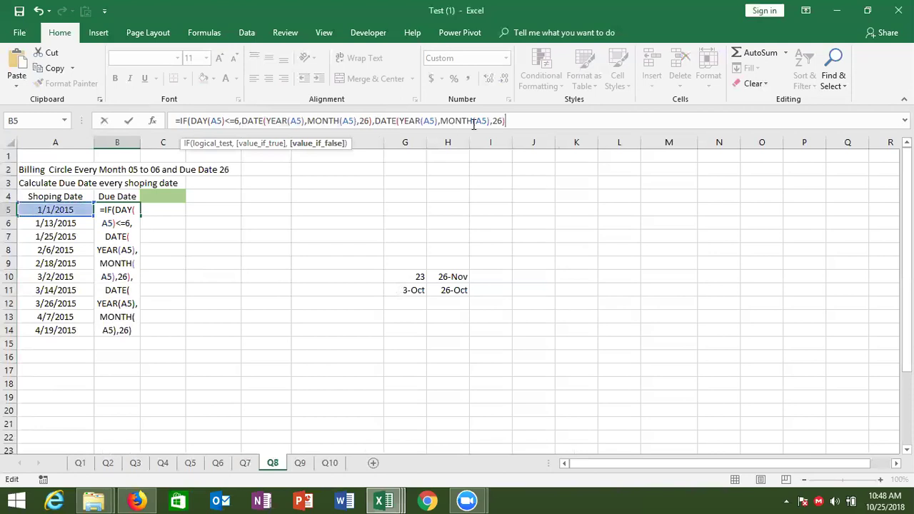
{"action": "left_click_drag", "start_coordinate": [490, 121], "coordinate": [503, 121]}
{"action": "left_click", "coordinate": [488, 121]}
{"action": "left_click", "coordinate": [489, 122]}
{"action": "left_click", "coordinate": [491, 121]}
{"action": "type", "text": "+1"}
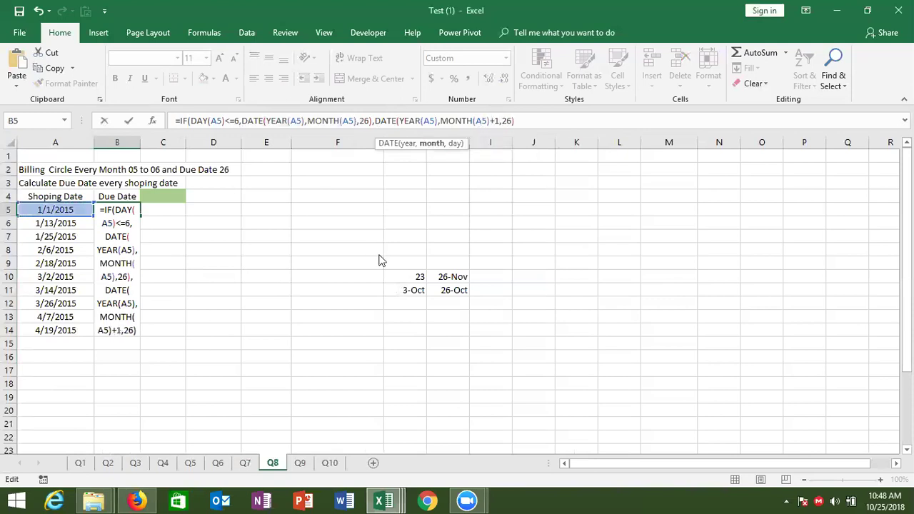
{"action": "key", "text": "Return"}
{"action": "key", "text": "Return"}
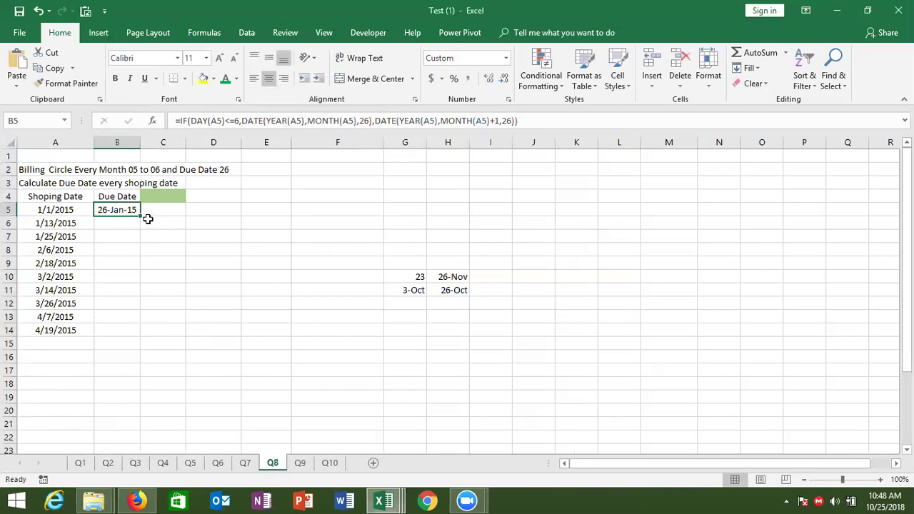
Fill B5's due-date formula down to B14, review its +1 month part, then go to sheet Q9.
{"action": "double_click", "coordinate": [141, 215]}
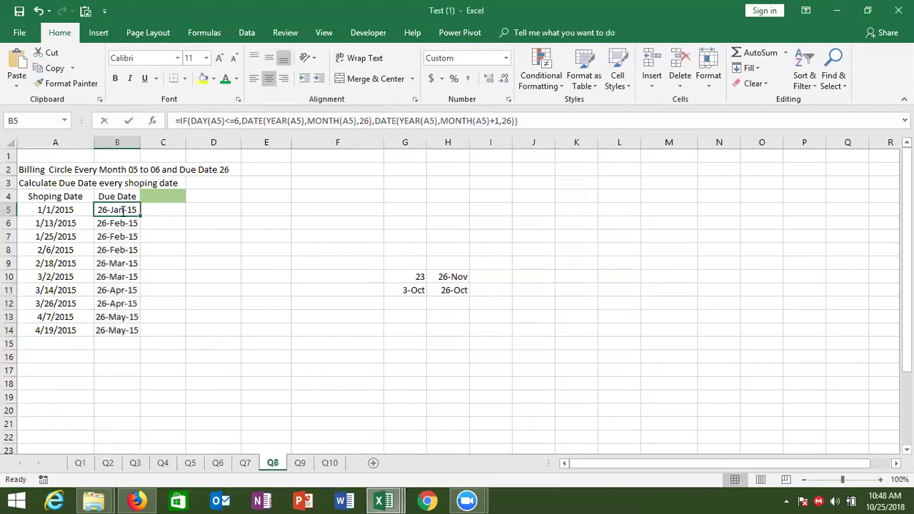
{"action": "double_click", "coordinate": [118, 209]}
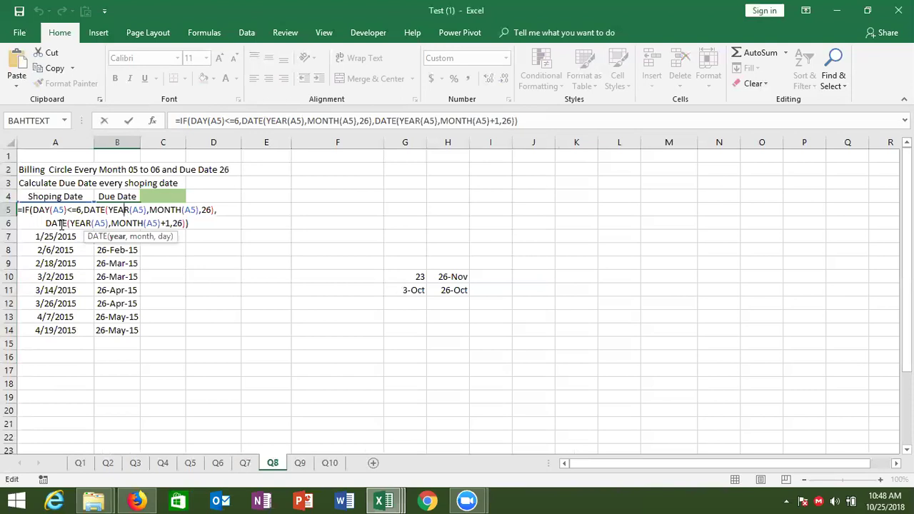
{"action": "left_click", "coordinate": [162, 222]}
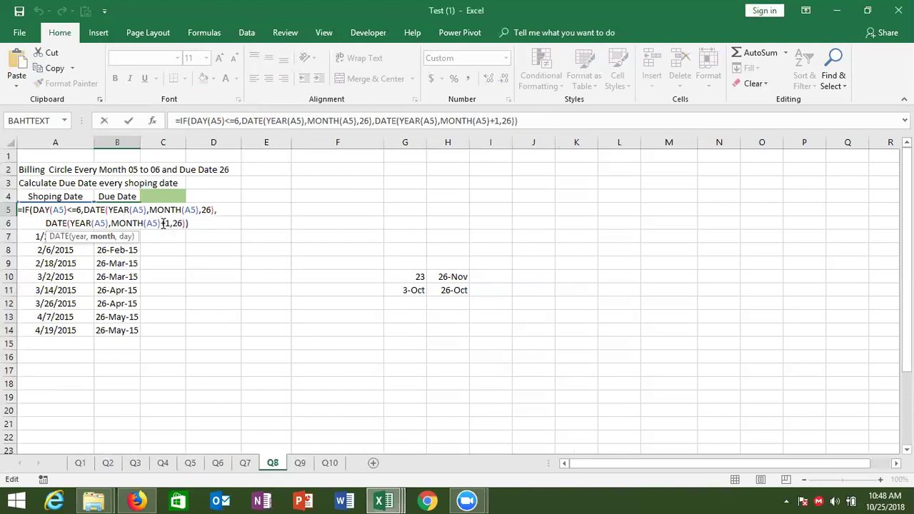
{"action": "key", "text": "Return"}
{"action": "key", "text": "Up"}
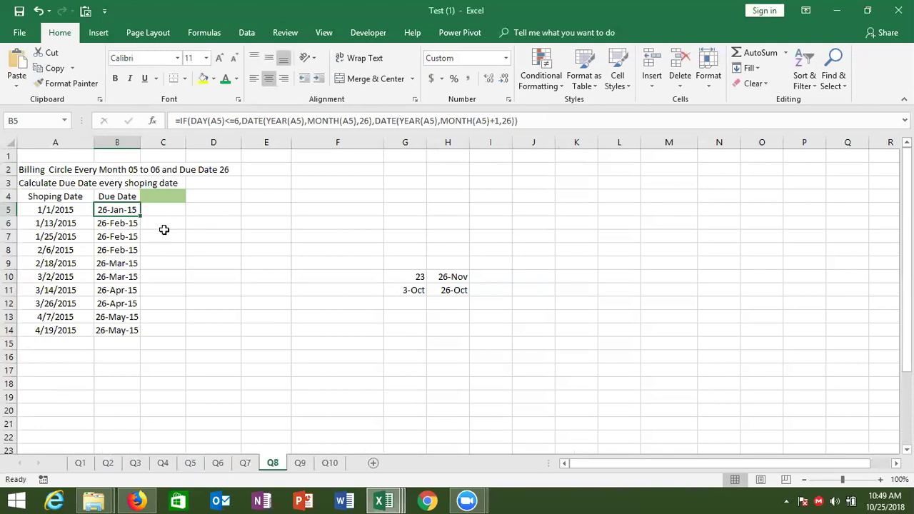
{"action": "left_click", "coordinate": [301, 465]}
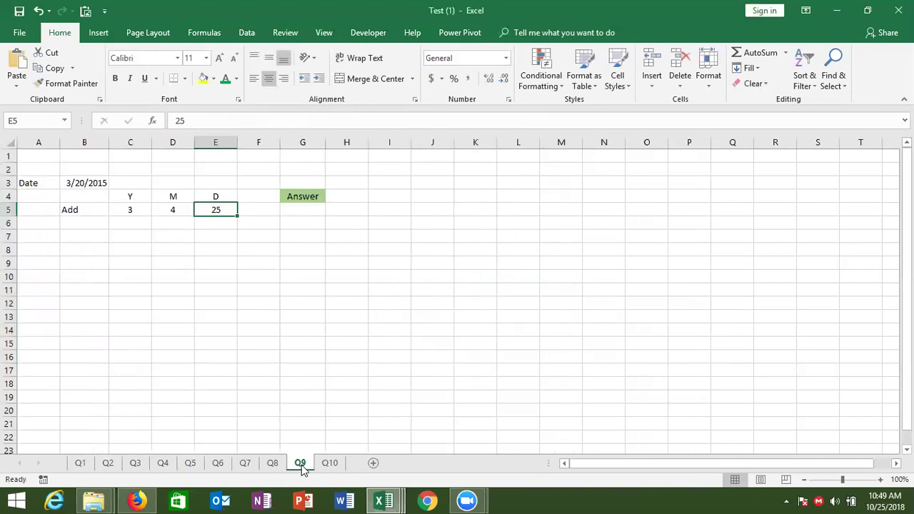
Review the start date 3/20/2015 and the 3 years, 4 months and 25 days to add.
{"action": "left_click", "coordinate": [92, 183]}
{"action": "left_click", "coordinate": [142, 206]}
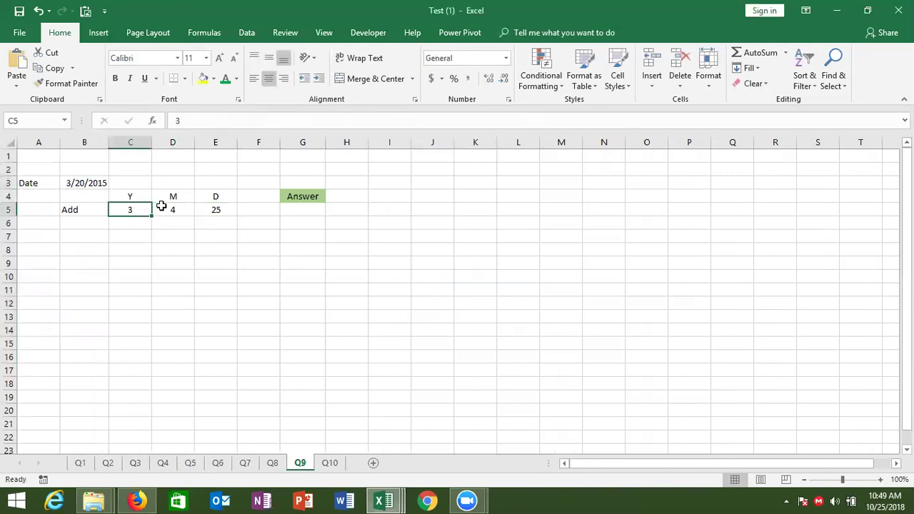
{"action": "left_click", "coordinate": [173, 208]}
{"action": "left_click", "coordinate": [212, 208]}
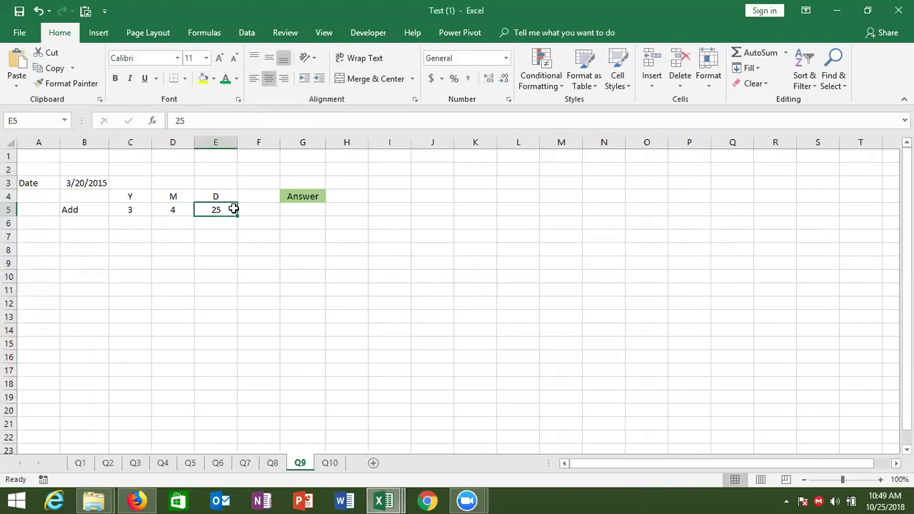
Enter =DATE(YEAR(B3)+3,MONTH(B3)+4,DAY(B3)+25) in F5.
{"action": "left_click", "coordinate": [249, 210]}
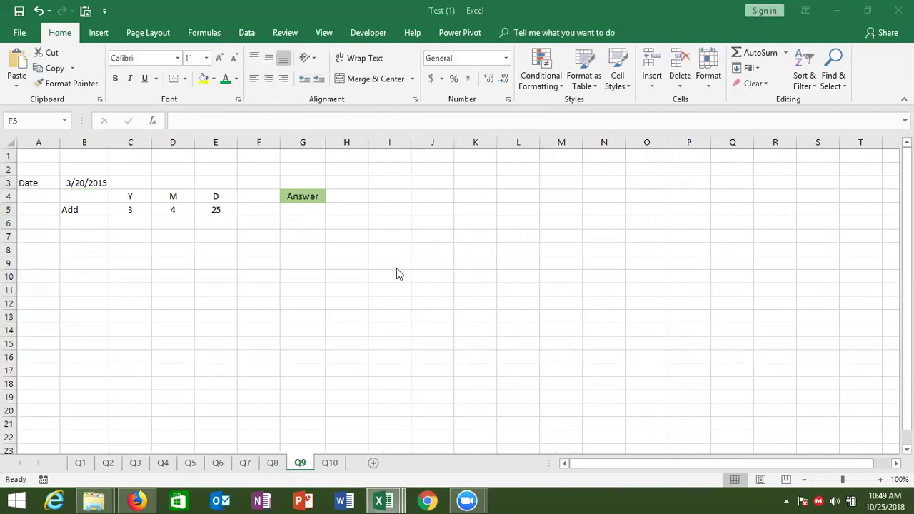
{"action": "type", "text": "="}
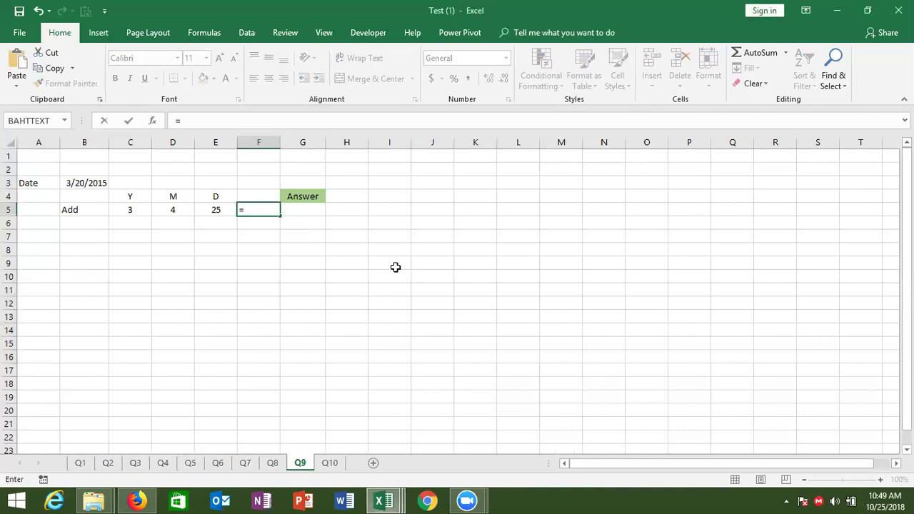
{"action": "type", "text": "date"}
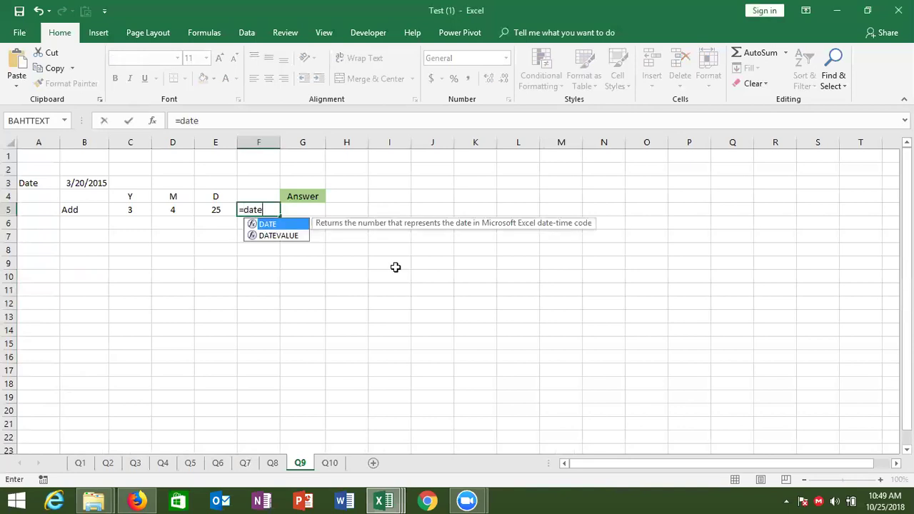
{"action": "key", "text": "Tab"}
{"action": "type", "text": "y"}
{"action": "key", "text": "Tab"}
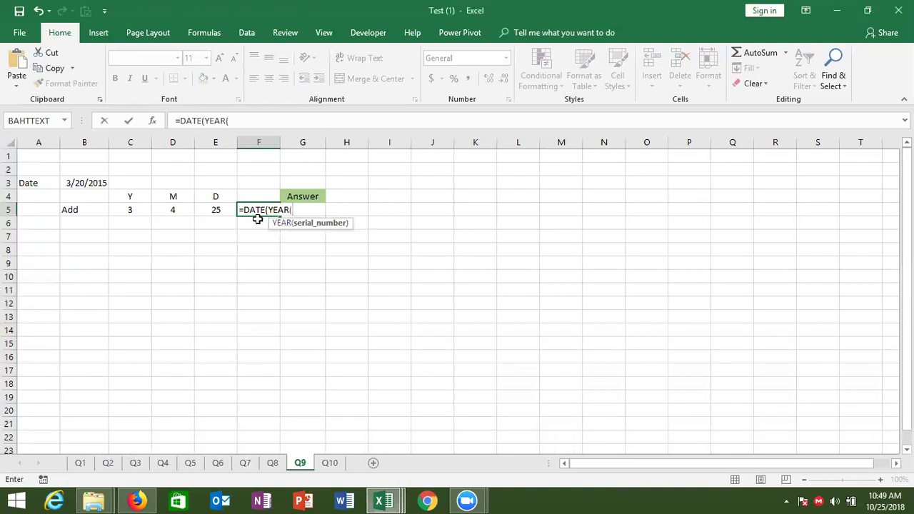
{"action": "left_click", "coordinate": [94, 182]}
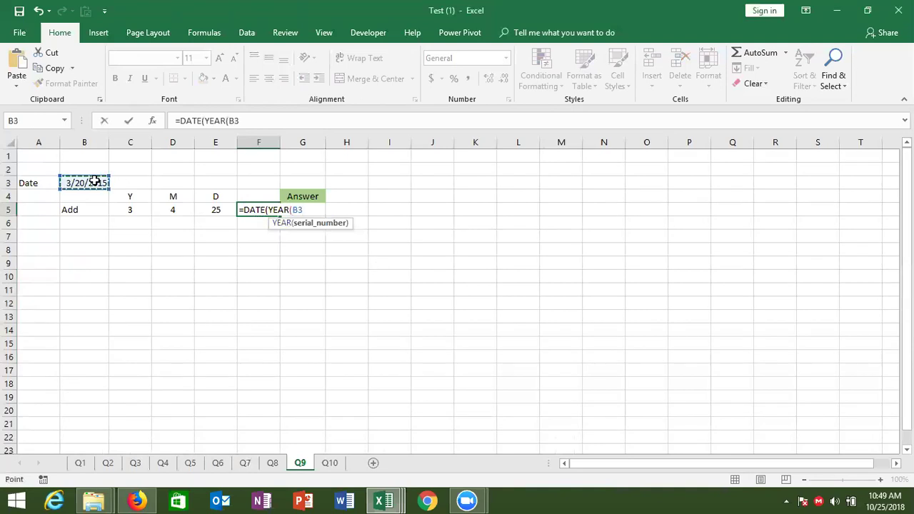
{"action": "type", "text": ")+3,month("}
{"action": "left_click", "coordinate": [87, 182]}
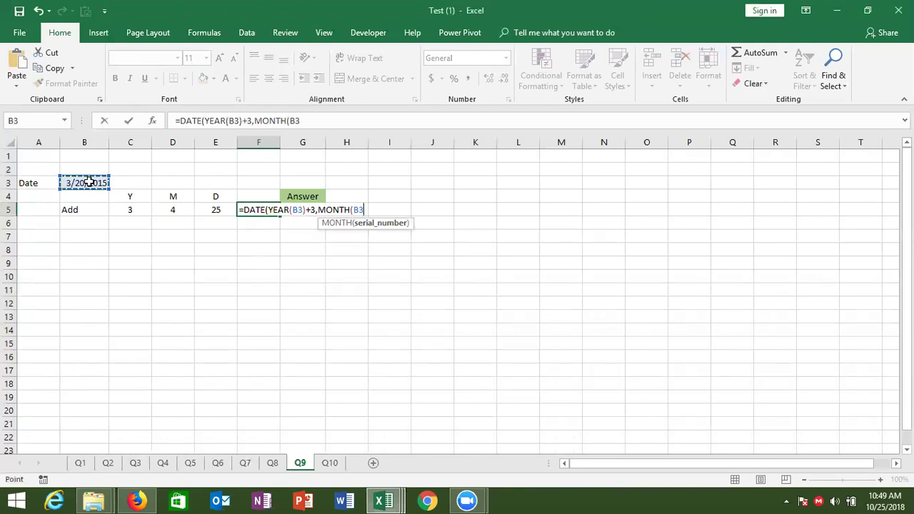
{"action": "type", "text": ")+4,"}
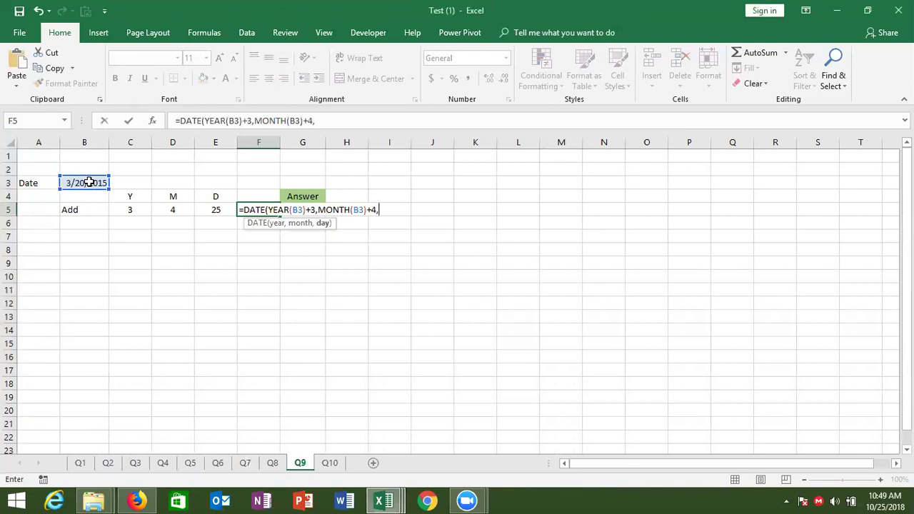
{"action": "type", "text": "da"}
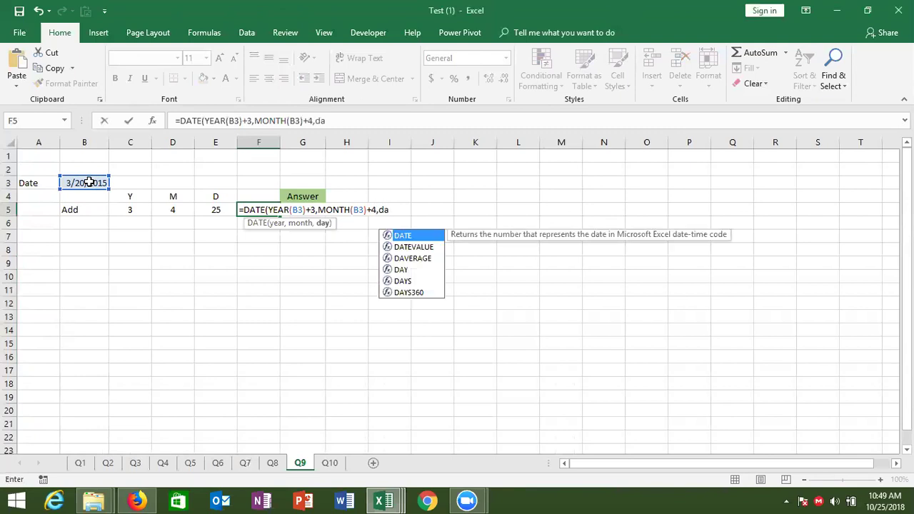
{"action": "type", "text": "ys"}
{"action": "key", "text": "Tab"}
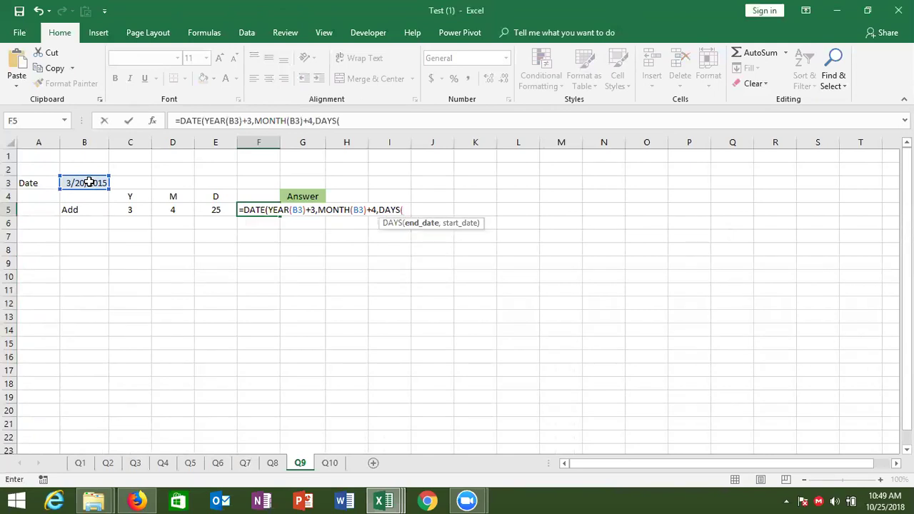
{"action": "key", "text": "BackSpace"}
{"action": "key", "text": "BackSpace"}
{"action": "key", "text": "Tab"}
{"action": "left_click", "coordinate": [69, 184]}
{"action": "type", "text": ")+25"}
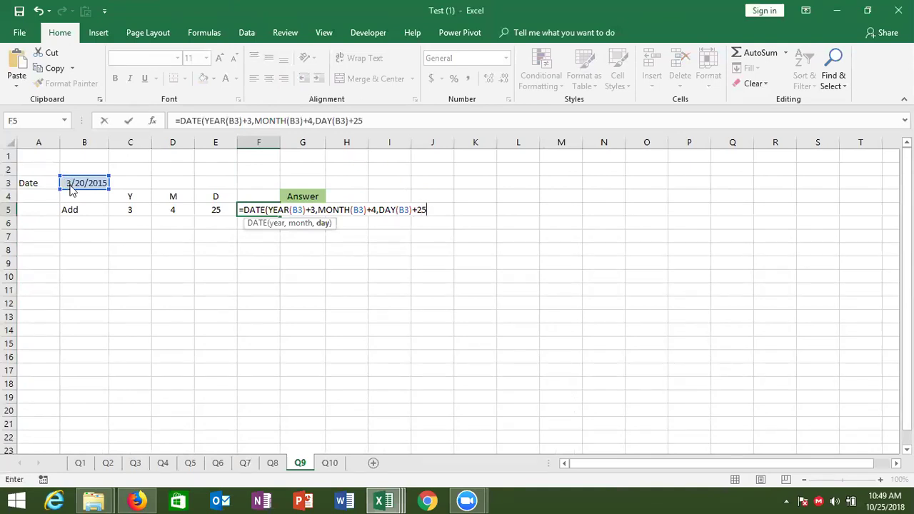
{"action": "key", "text": "Return"}
Apply date format to F5 so it shows 14-Aug-18.
{"action": "key", "text": "Up"}
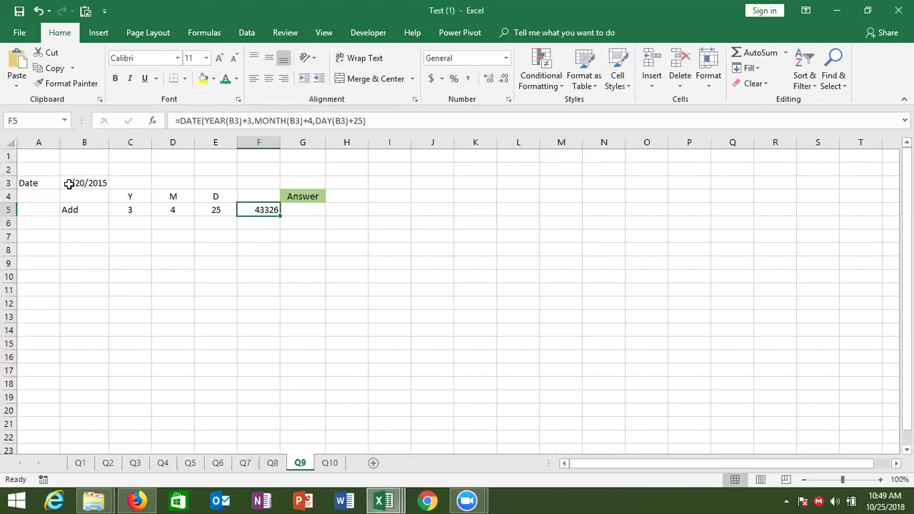
{"action": "key", "text": "ctrl+shift+semicolon"}
{"action": "key", "text": "Escape"}
{"action": "key", "text": "ctrl+shift+3"}
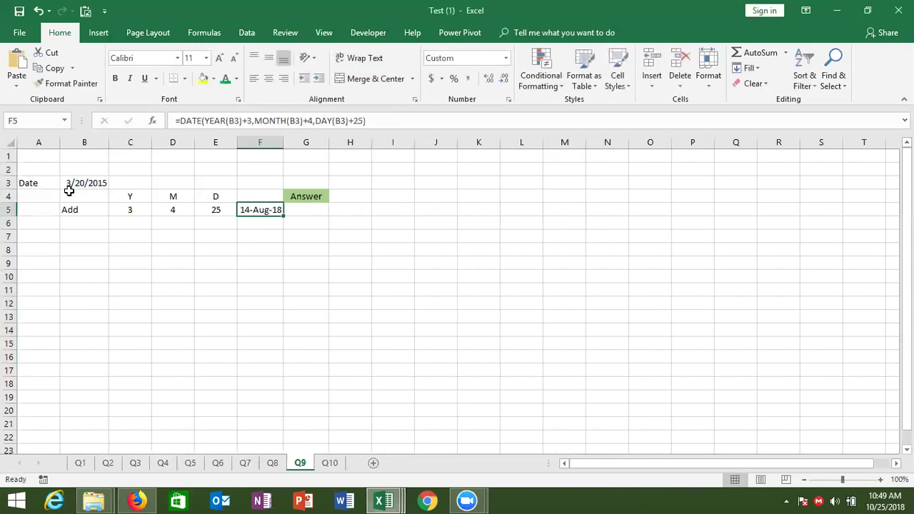
{"action": "left_click", "coordinate": [145, 304]}
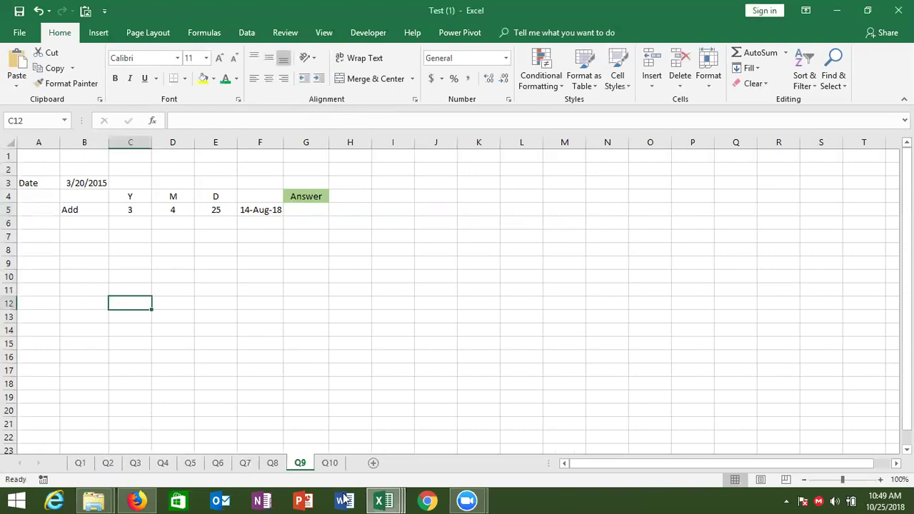
On sheet Q10, try =C2+D2 in E2, then clear the faulty formula.
{"action": "left_click", "coordinate": [330, 464]}
{"action": "left_click", "coordinate": [275, 169]}
{"action": "type", "text": "=("}
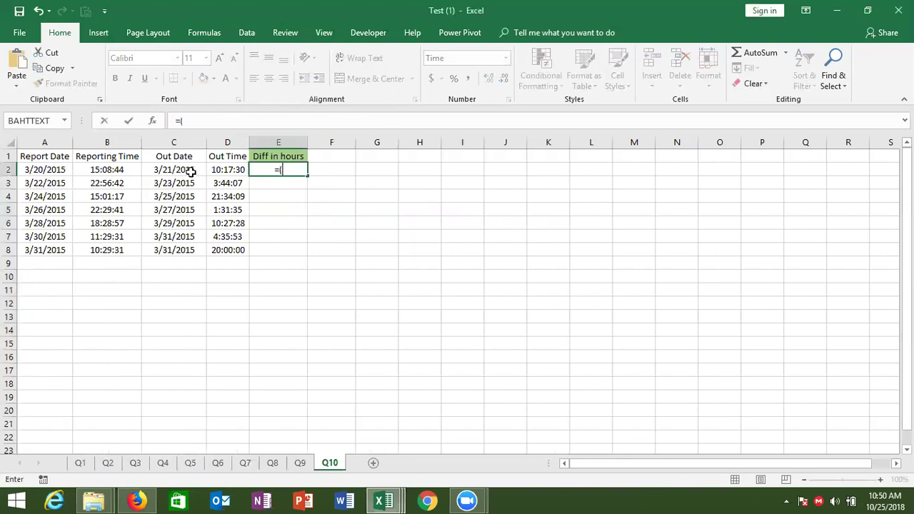
{"action": "left_click", "coordinate": [189, 171]}
{"action": "type", "text": "+"}
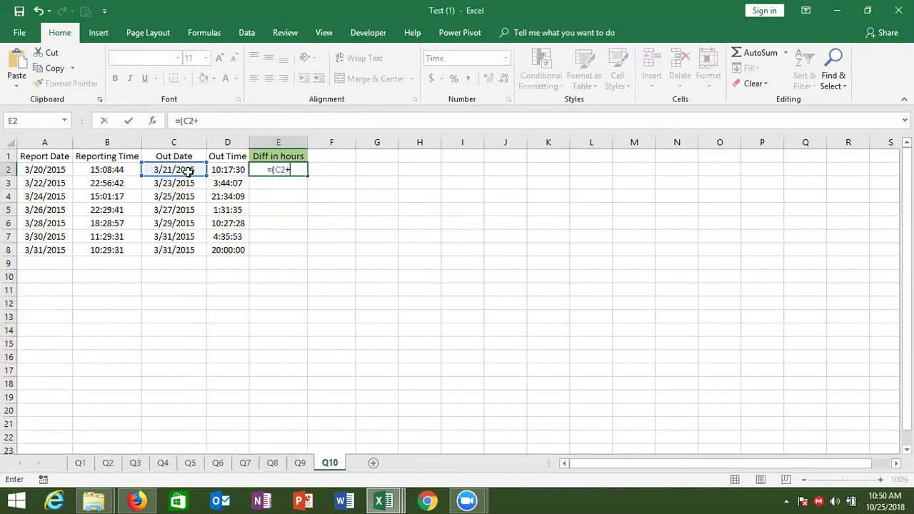
{"action": "left_click", "coordinate": [217, 173]}
{"action": "key", "text": "Return"}
{"action": "key", "text": "Return"}
{"action": "key", "text": "Return"}
{"action": "key", "text": "Up"}
{"action": "key", "text": "Up"}
{"action": "key", "text": "Delete"}
Enter =(C2+D2)-(A2+B2) in E2 to subtract report date-time from out date-time.
{"action": "type", "text": "=("}
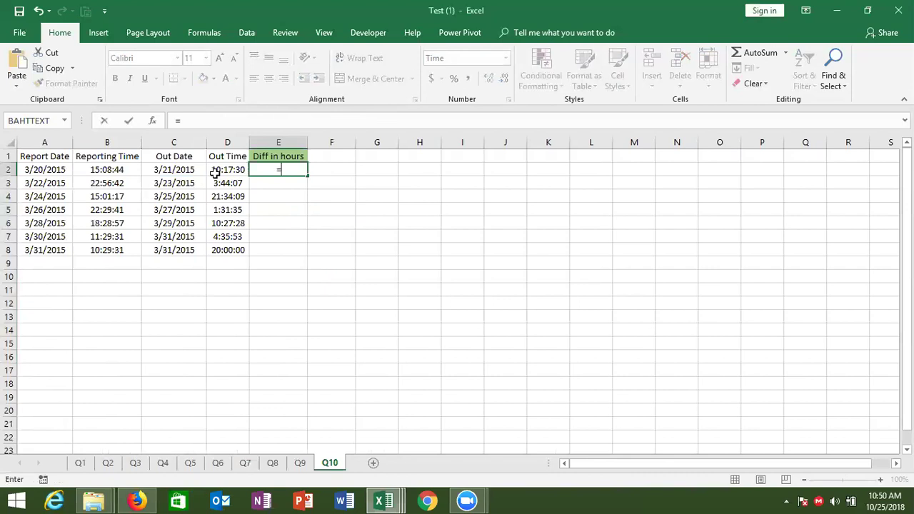
{"action": "left_click", "coordinate": [155, 171]}
{"action": "type", "text": "+"}
{"action": "left_click", "coordinate": [212, 171]}
{"action": "type", "text": ")"}
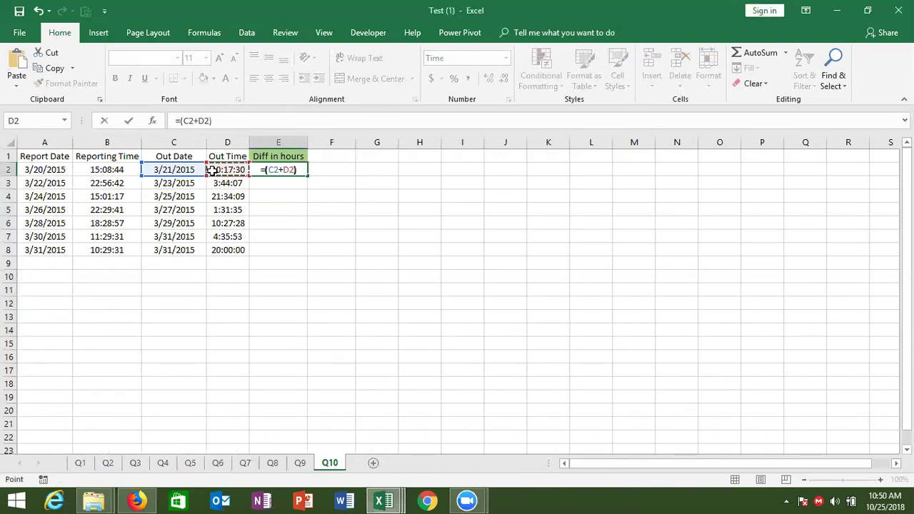
{"action": "type", "text": "-("}
{"action": "left_click", "coordinate": [45, 169]}
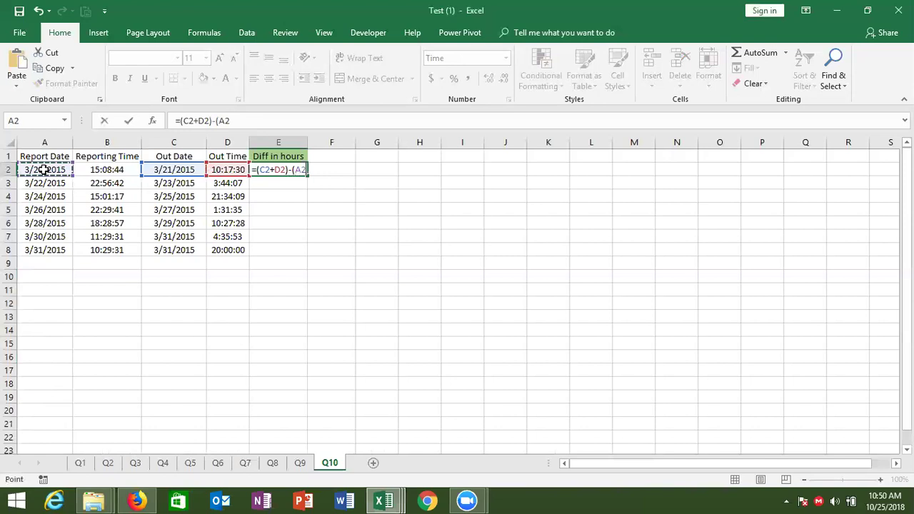
{"action": "type", "text": "+"}
{"action": "left_click", "coordinate": [107, 172]}
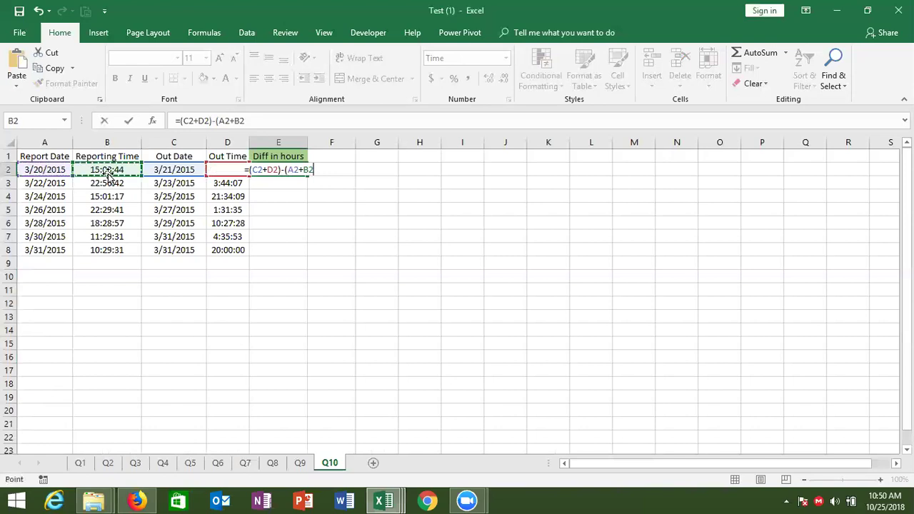
{"action": "type", "text": ")"}
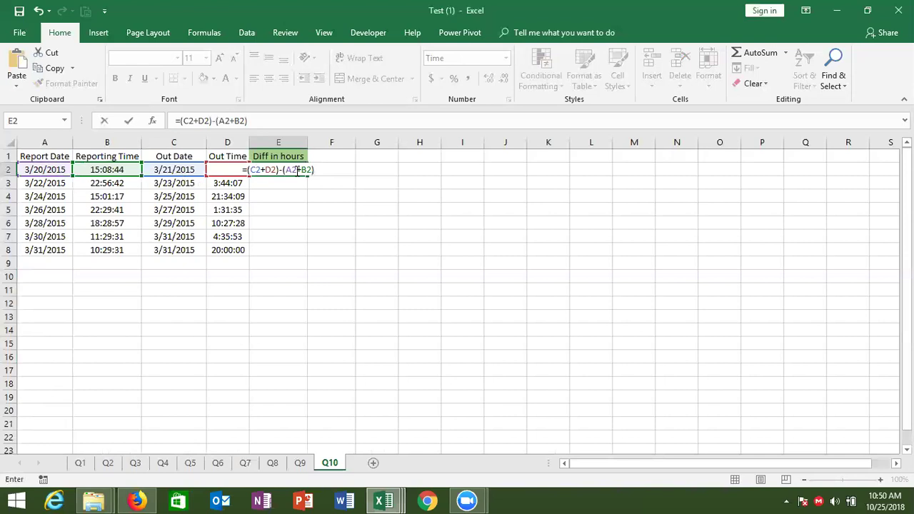
{"action": "key", "text": "ctrl+Return"}
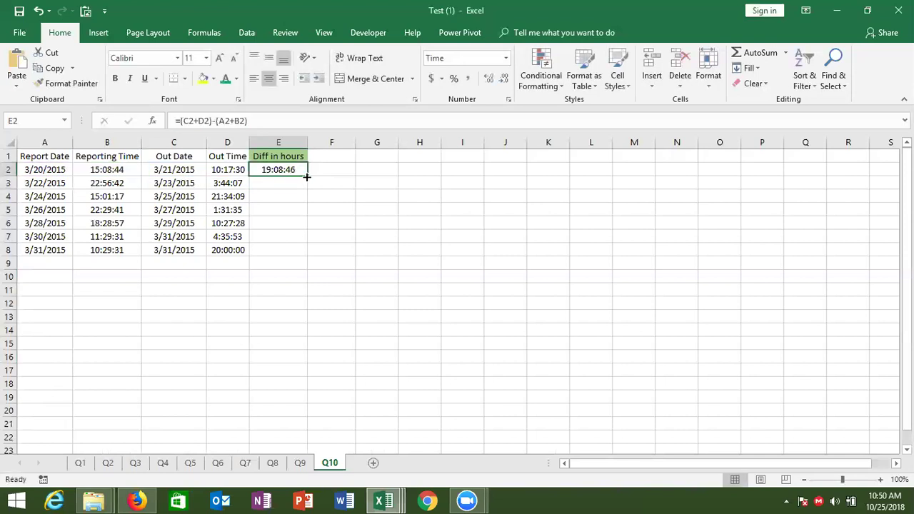
Fill E2's formula down to E8, format it as 37:30:55 elapsed time, and save.
{"action": "double_click", "coordinate": [306, 177]}
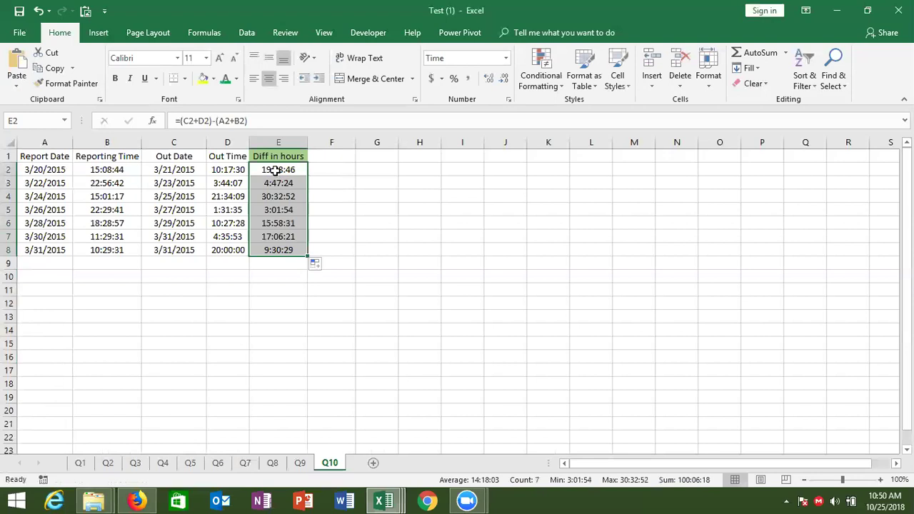
{"action": "right_click", "coordinate": [276, 170]}
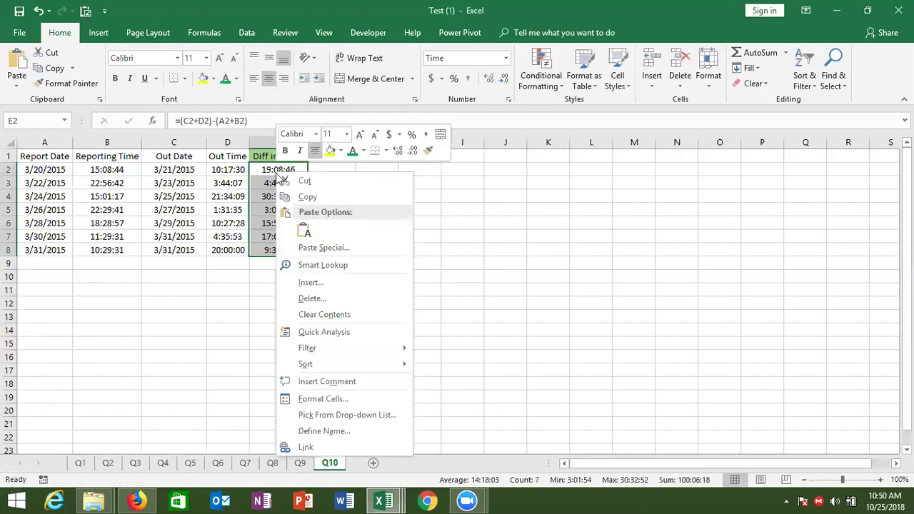
{"action": "left_click", "coordinate": [327, 399]}
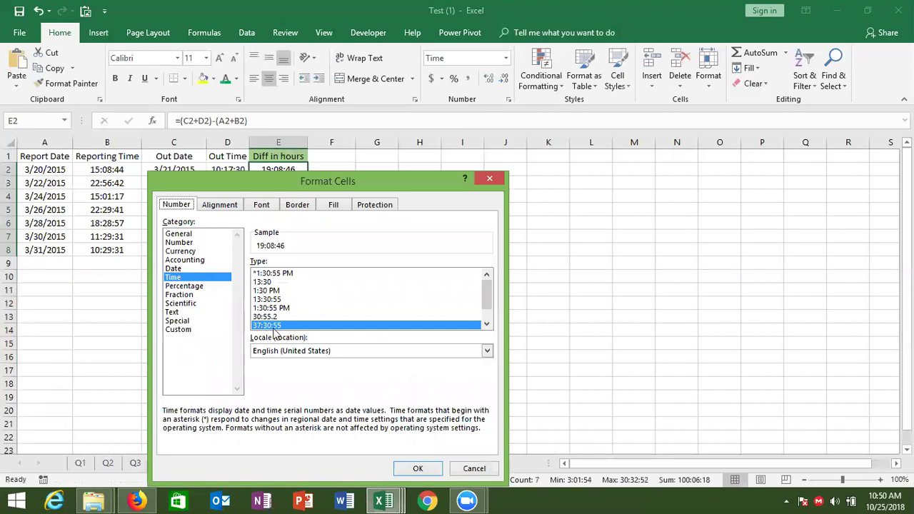
{"action": "left_click", "coordinate": [418, 468]}
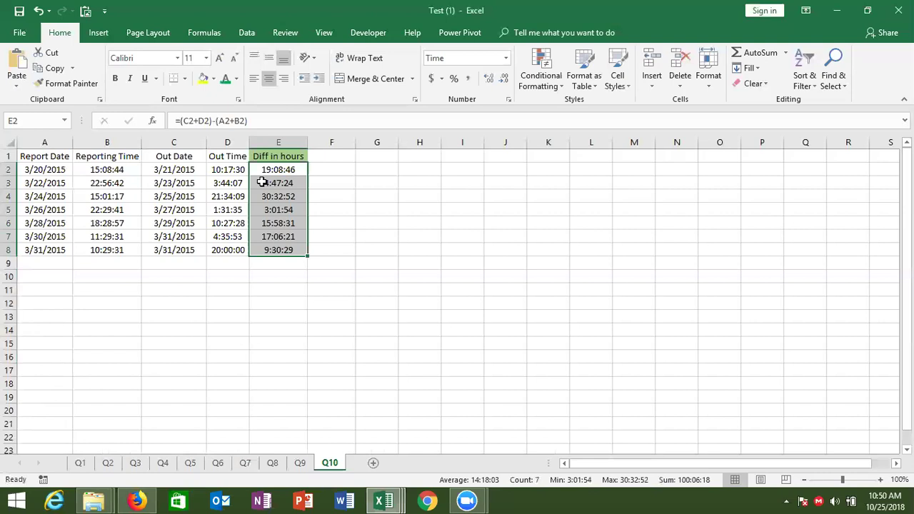
{"action": "left_click", "coordinate": [17, 10]}
Switch to Chrome and enter gmail.com in the new tab's address bar.
{"action": "left_click", "coordinate": [423, 500]}
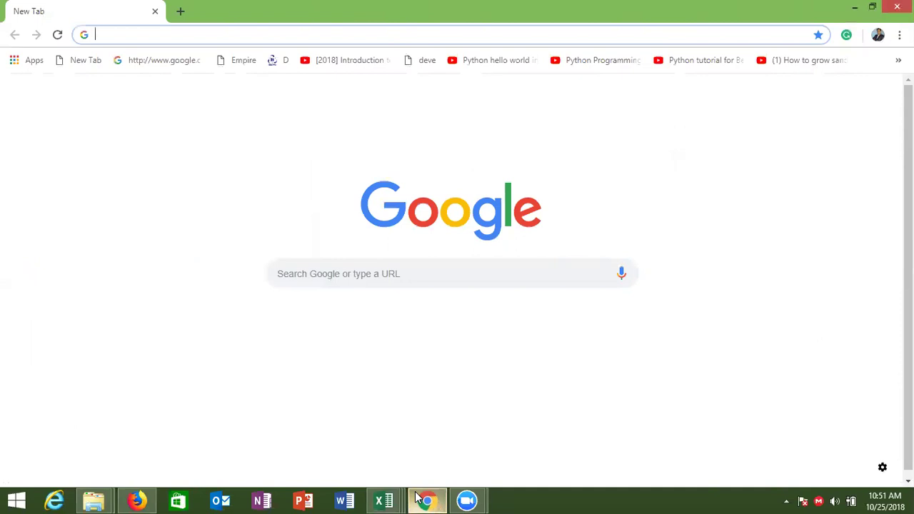
{"action": "type", "text": "gm"}
{"action": "key", "text": "Right"}
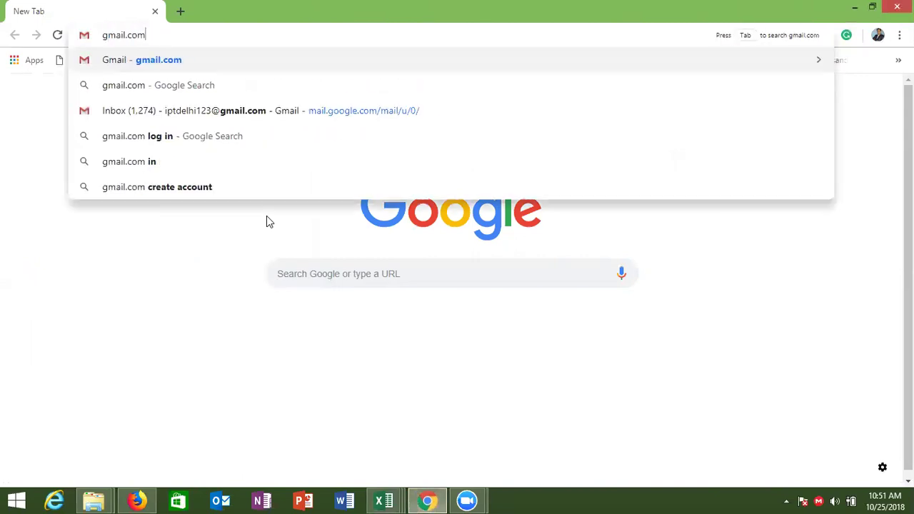
{"action": "key", "text": "Return"}
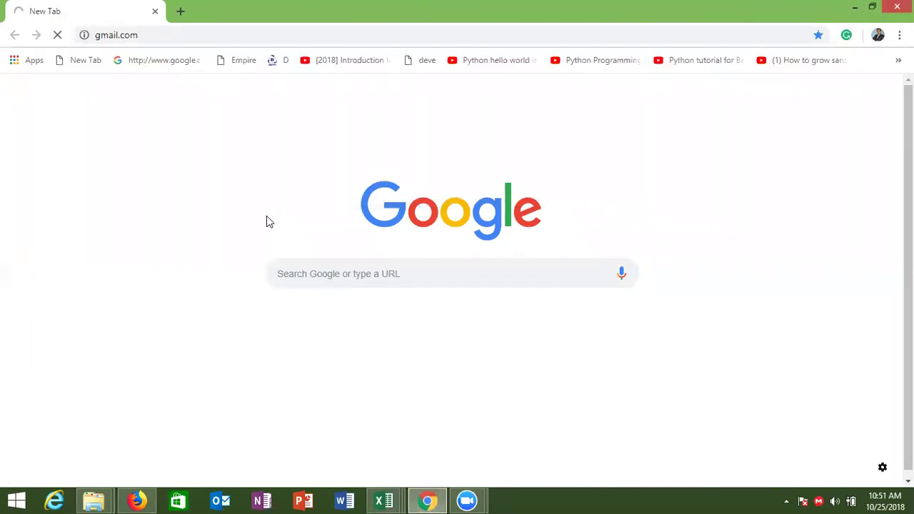